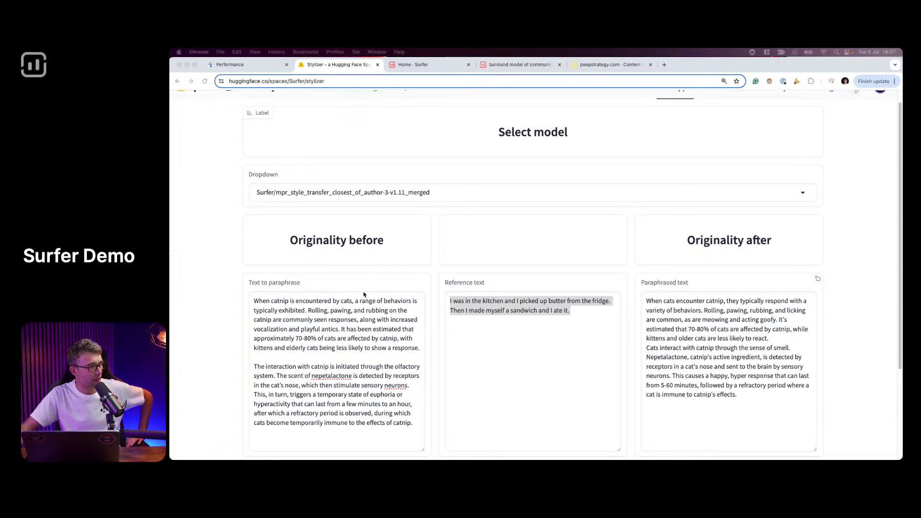
Step: Review the text to paraphrase, the reference text and the paraphrased text about catnip in Stylizer
scroll(364, 295, down, 1)
key(super+Tab)
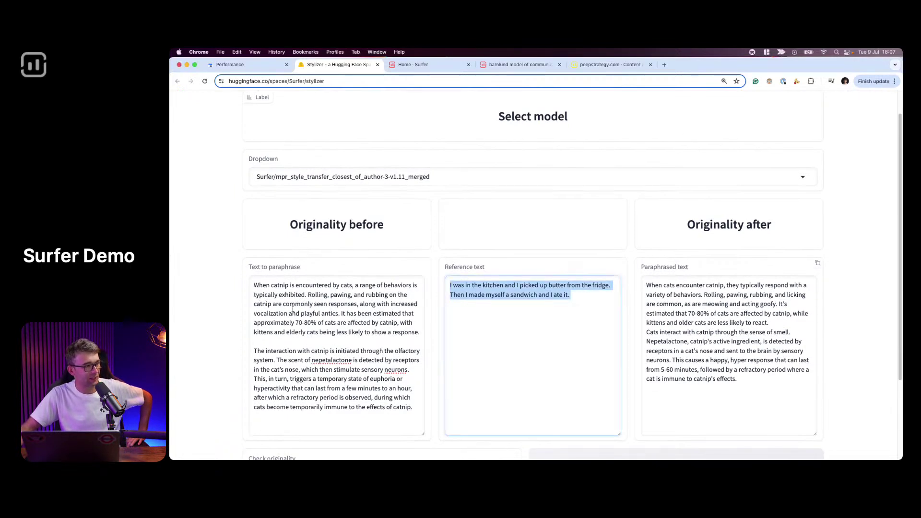
click(523, 305)
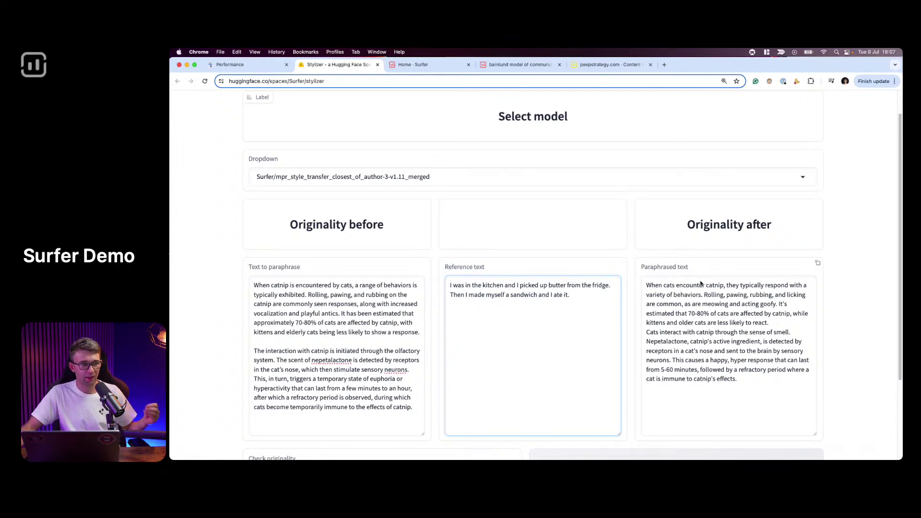
drag(656, 294, 691, 340)
click(705, 360)
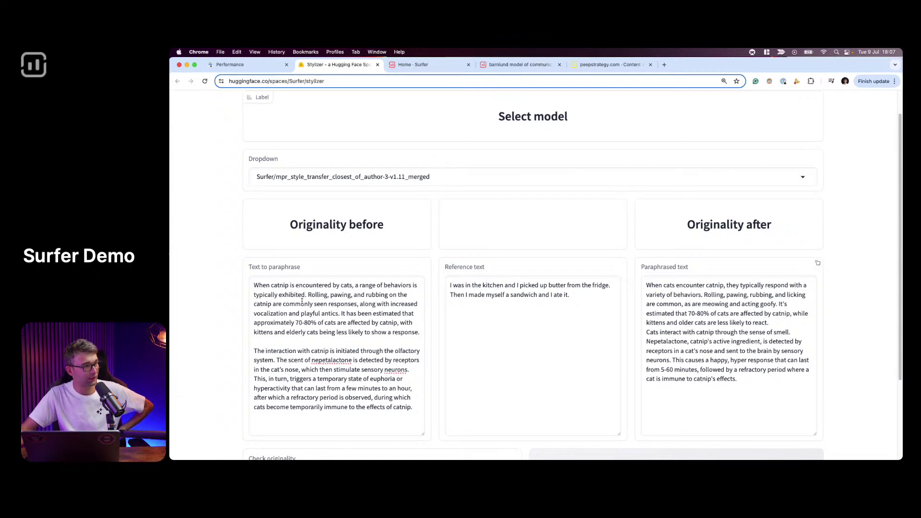
drag(255, 286, 347, 344)
click(343, 358)
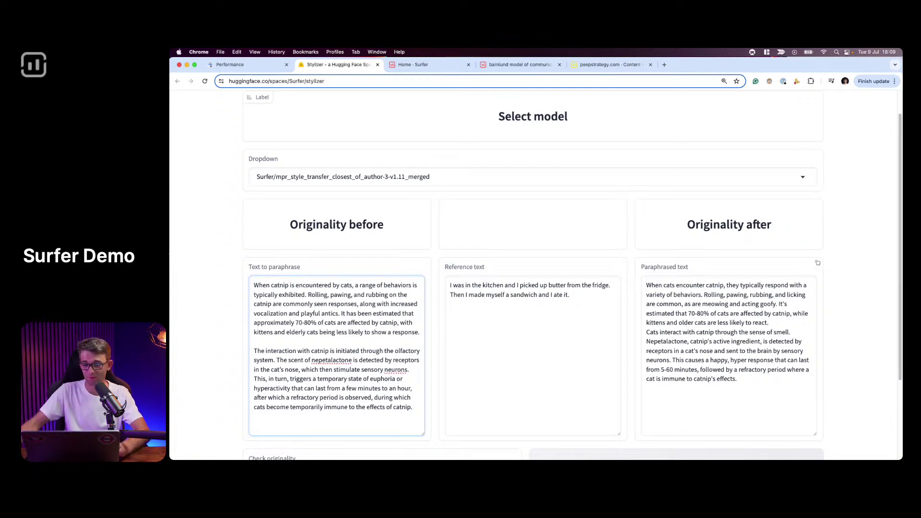
Step: Switch to Surfer, open the peepstrategy.com site in Content Audit and look through its top pages
key(super+Tab)
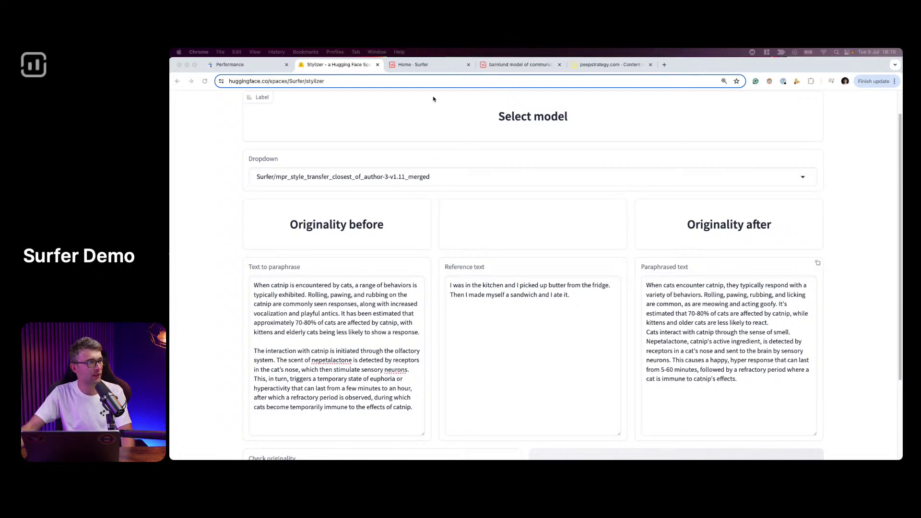
click(415, 64)
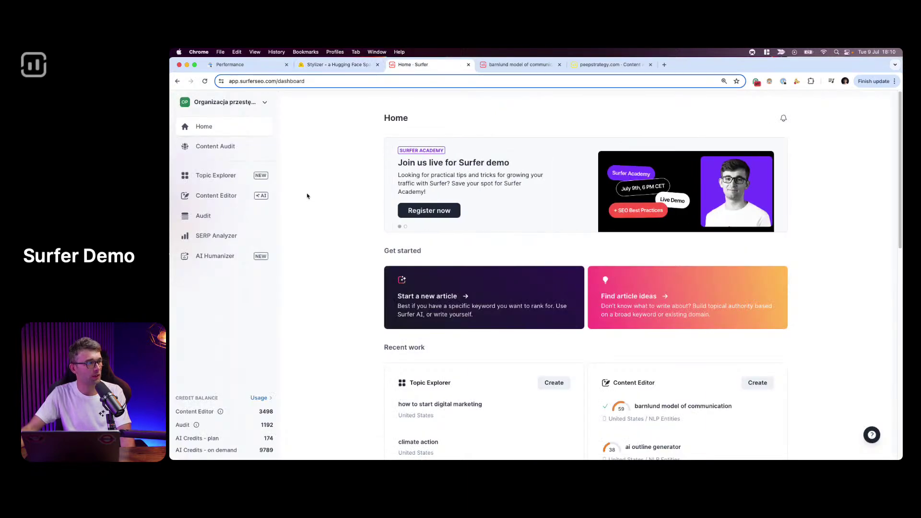
click(222, 149)
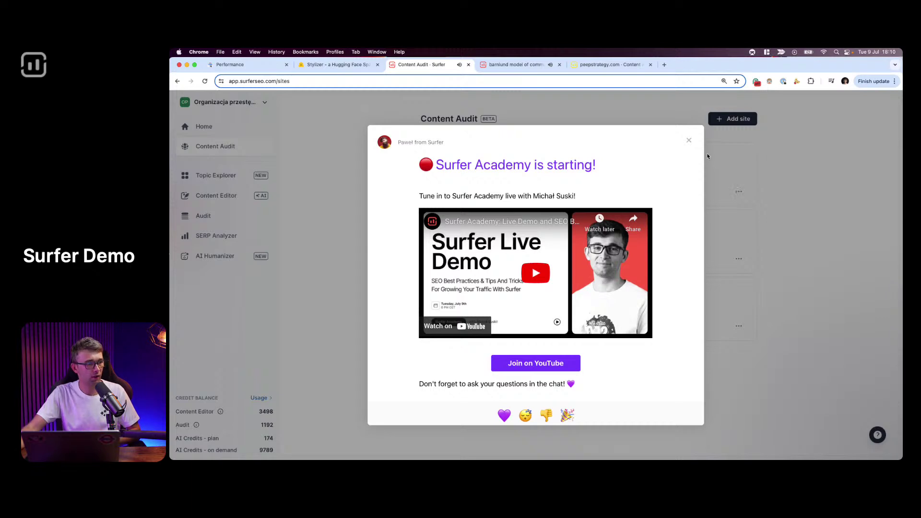
click(688, 141)
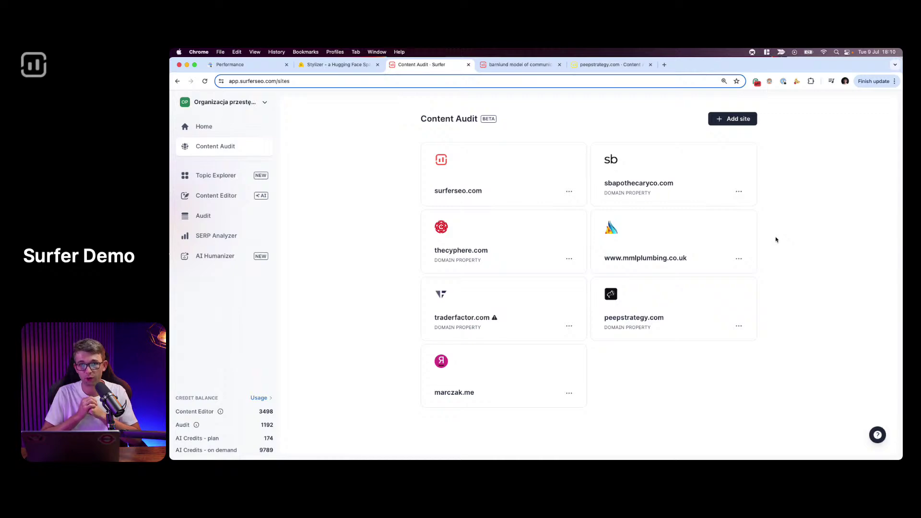
click(633, 331)
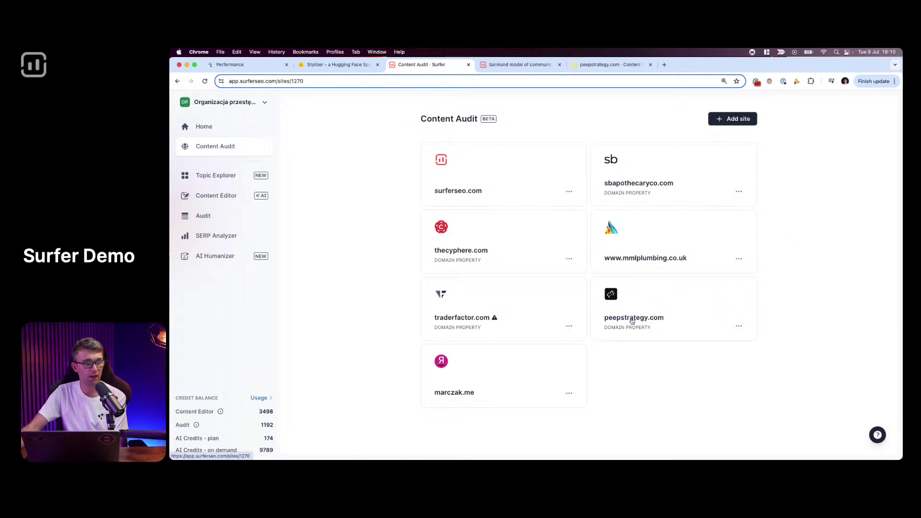
scroll(334, 224, down, 20)
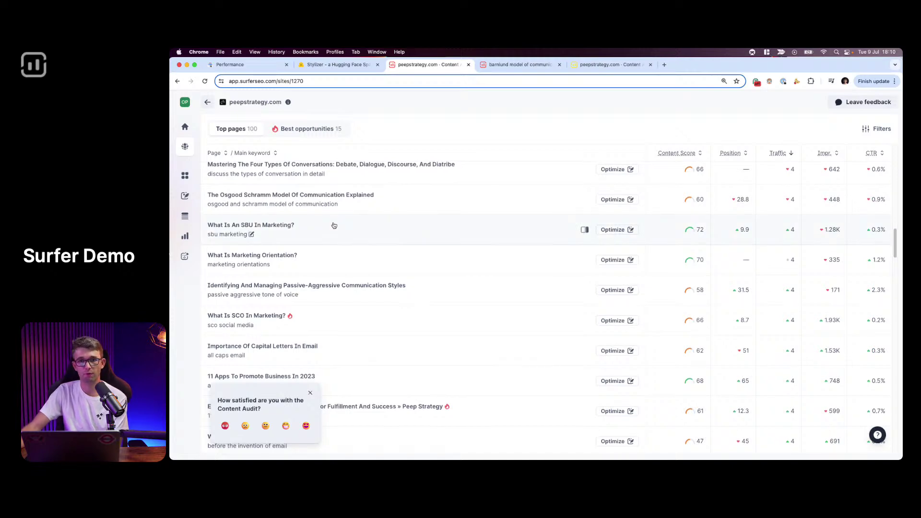
scroll(335, 225, up, 10)
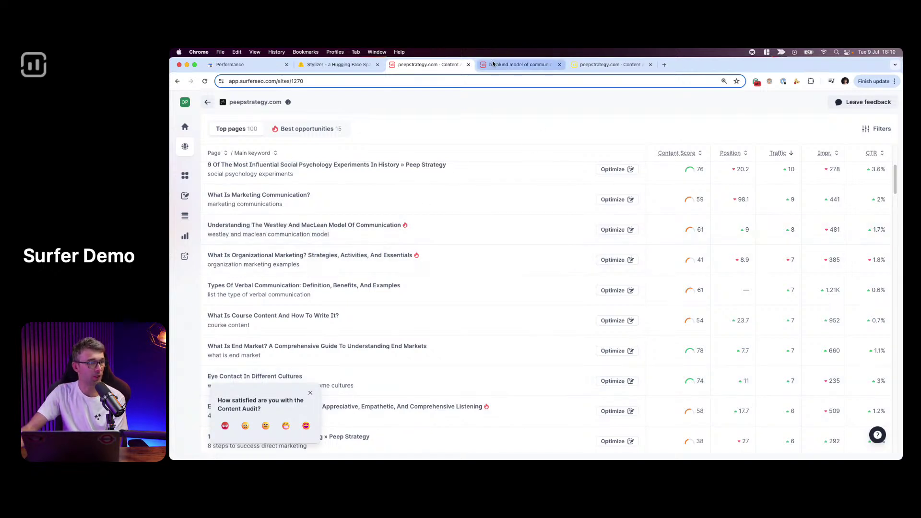
Step: In the staging audit of peepstrategy.com, try to refresh the Content Score of "Understanding Barnlund's Transactional Model Of Communication"
click(608, 65)
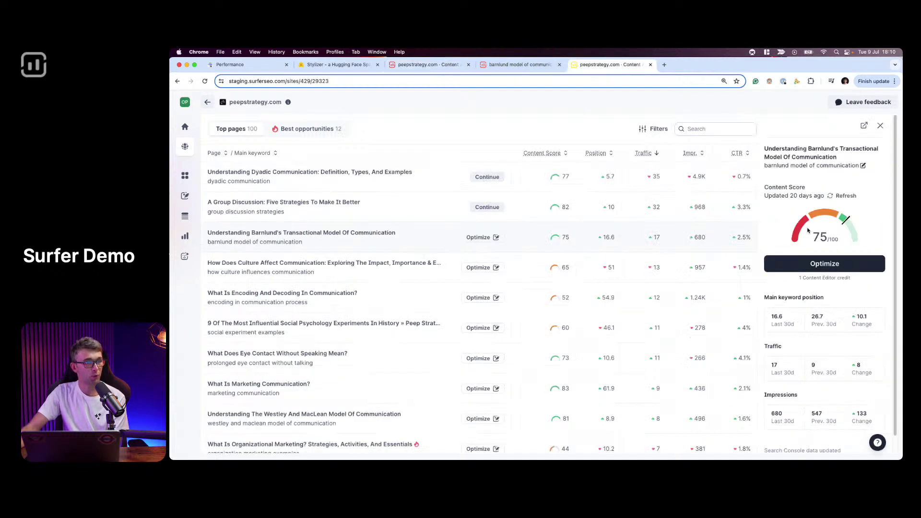
click(845, 197)
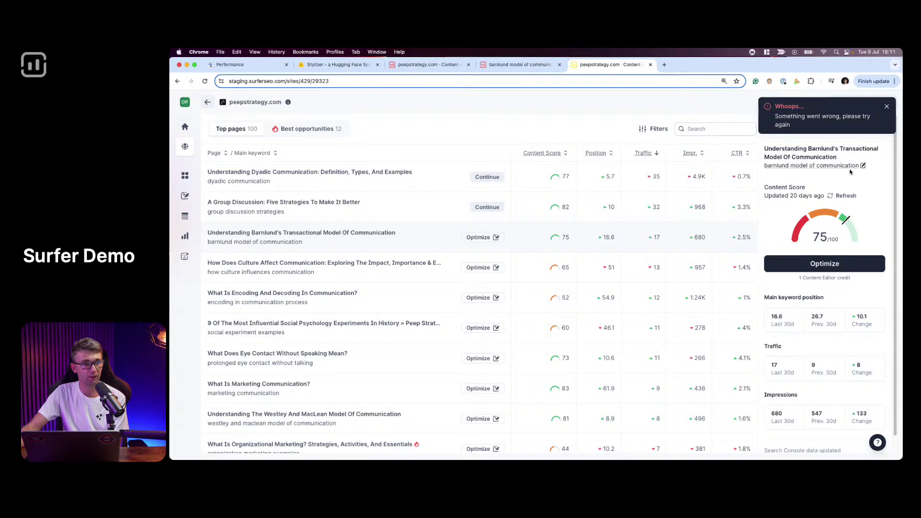
click(886, 107)
click(845, 196)
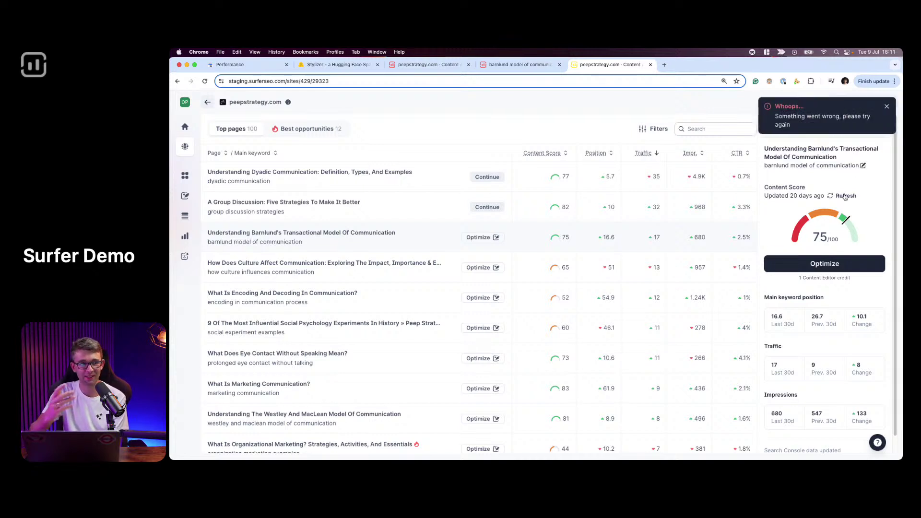
click(886, 107)
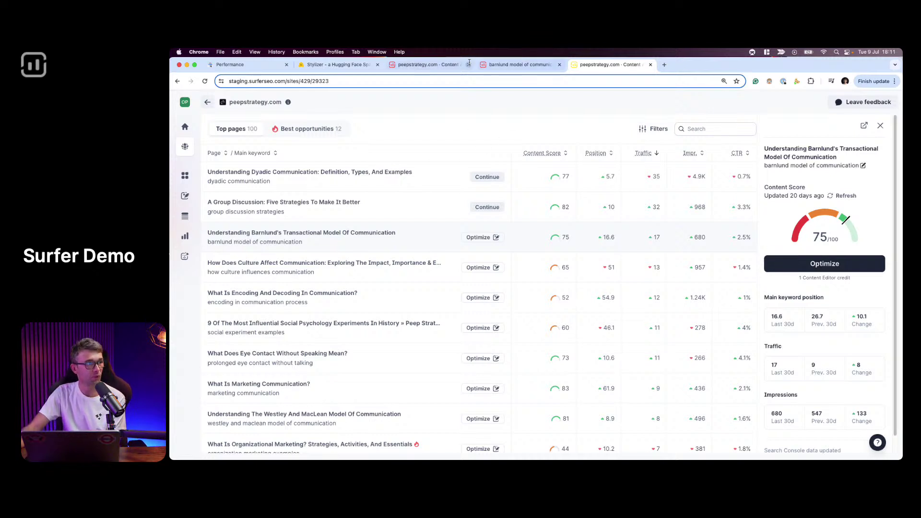
Step: Open the peepstrategy.com domain map in Topic Explorer and view its new article ideas
click(428, 64)
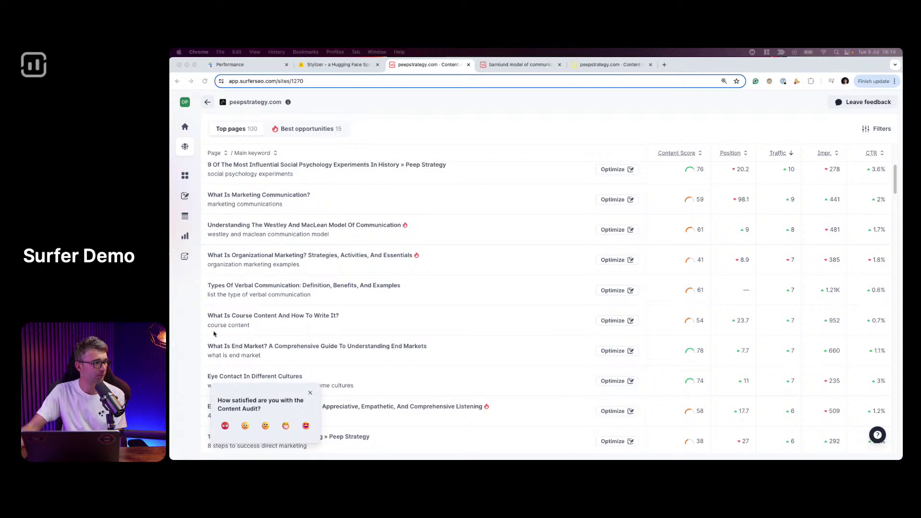
click(186, 180)
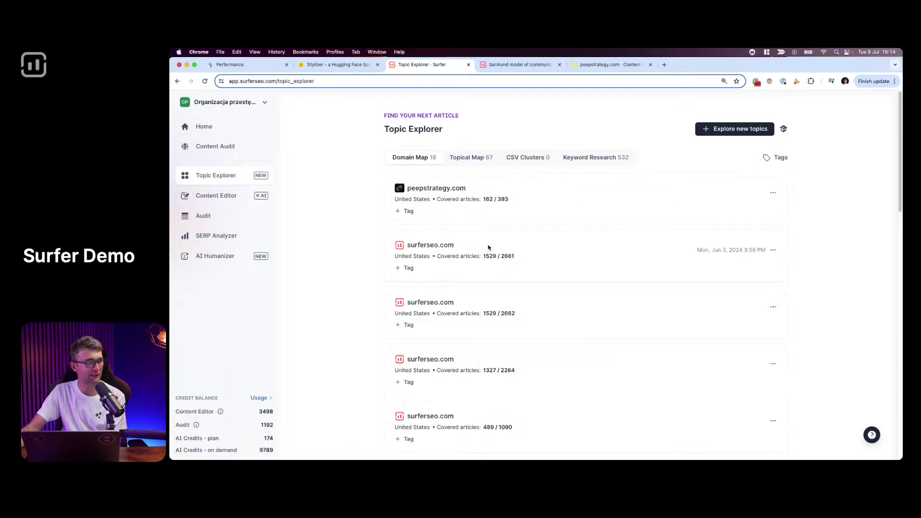
click(466, 209)
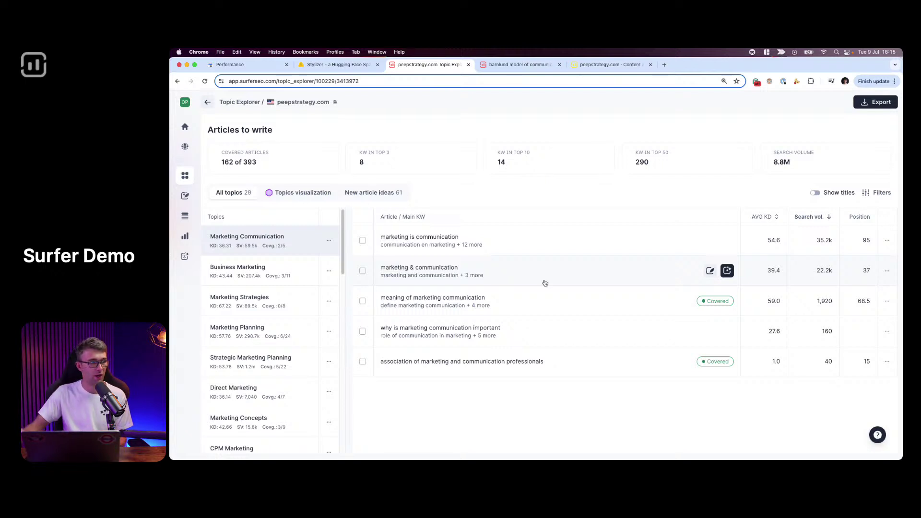
click(375, 194)
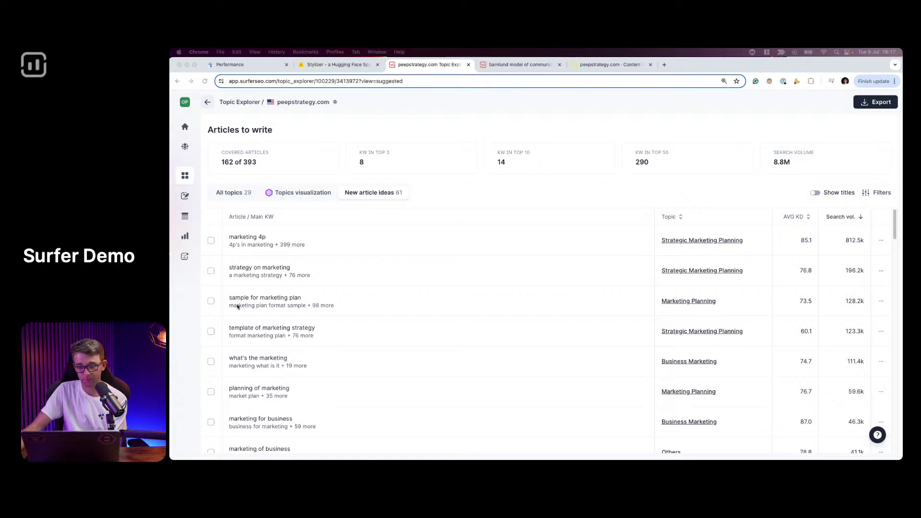
Step: Open the "barnlund model of communication" article in Content Editor and run Auto-Optimize on it
click(190, 199)
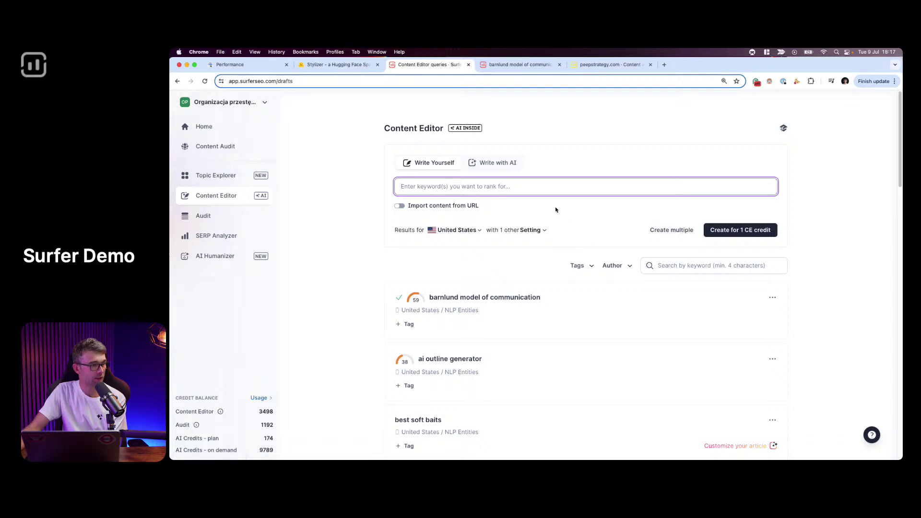
scroll(554, 208, down, 3)
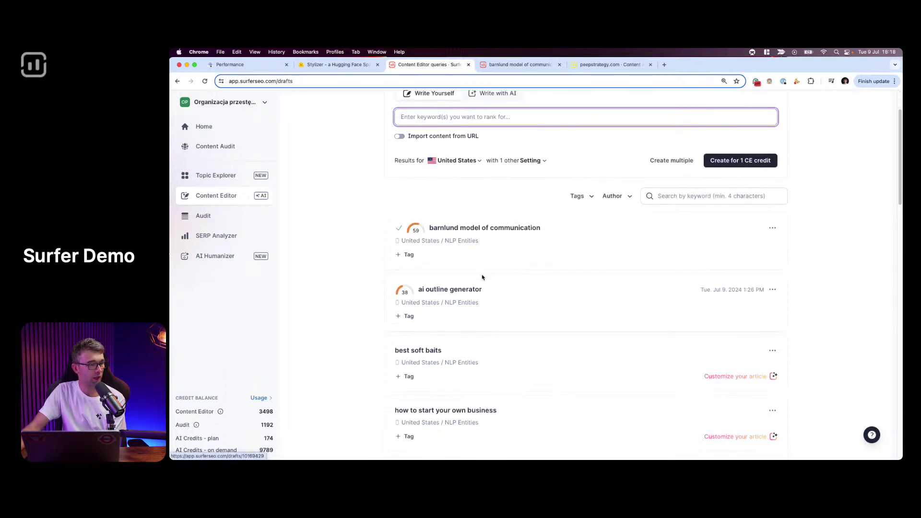
click(501, 254)
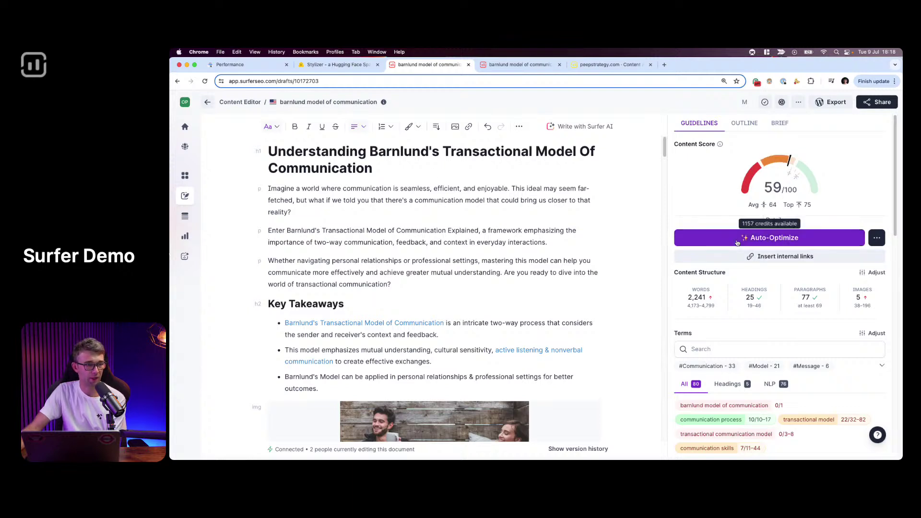
click(773, 237)
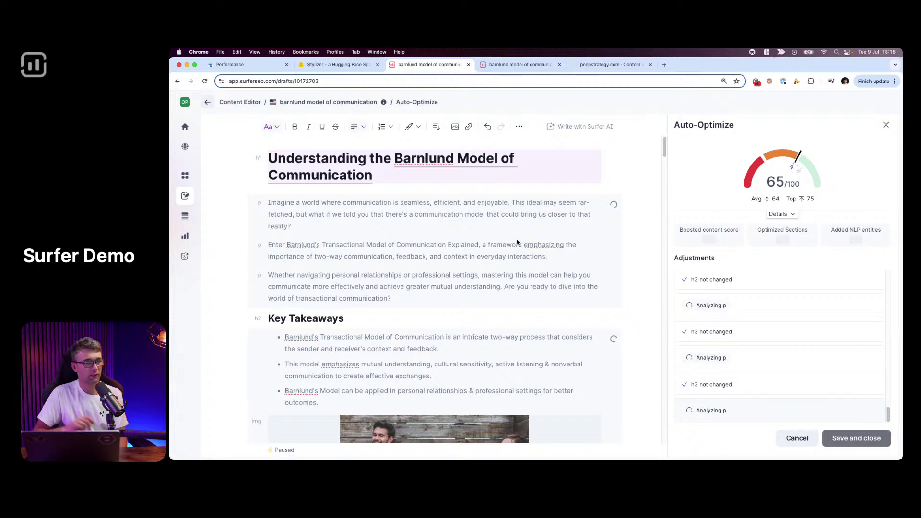
Step: Review the auto-optimized article and compare the original and optimized versions of its "A Comprehensive Overview" section
scroll(528, 245, down, 4)
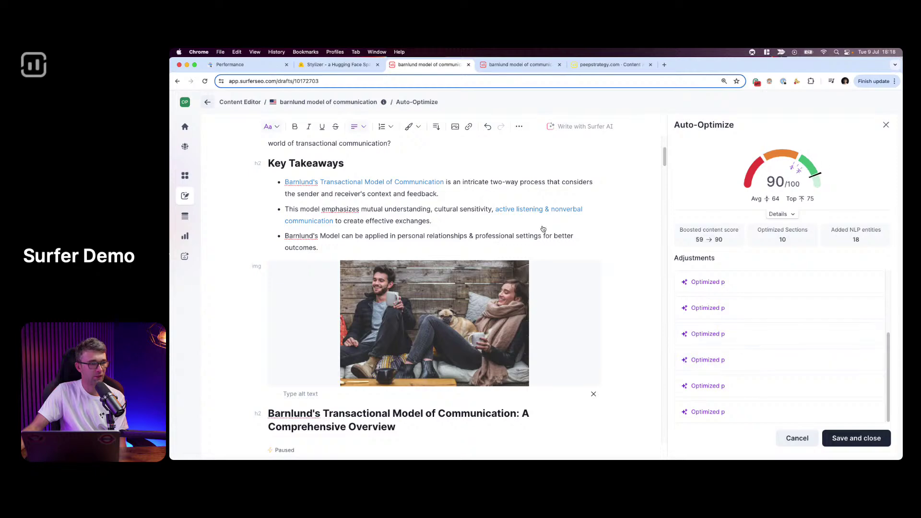
scroll(543, 229, down, 7)
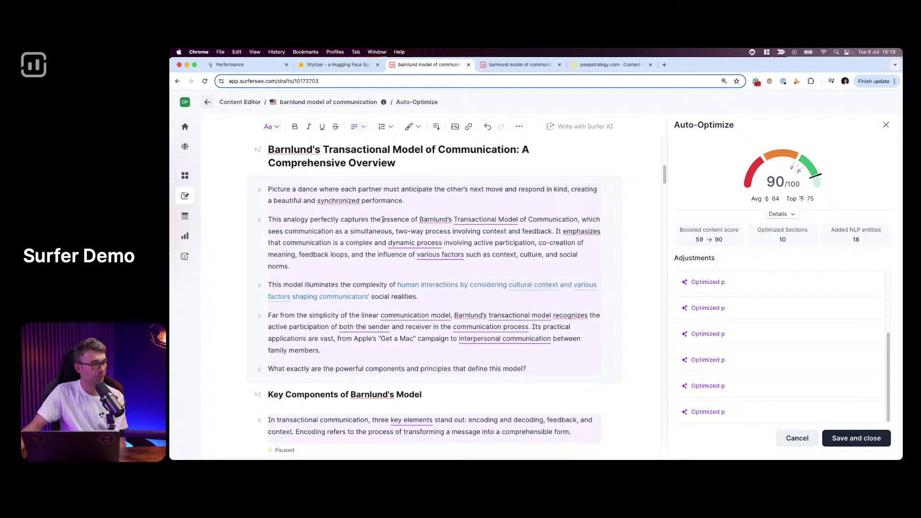
scroll(353, 221, up, 4)
scroll(531, 239, up, 5)
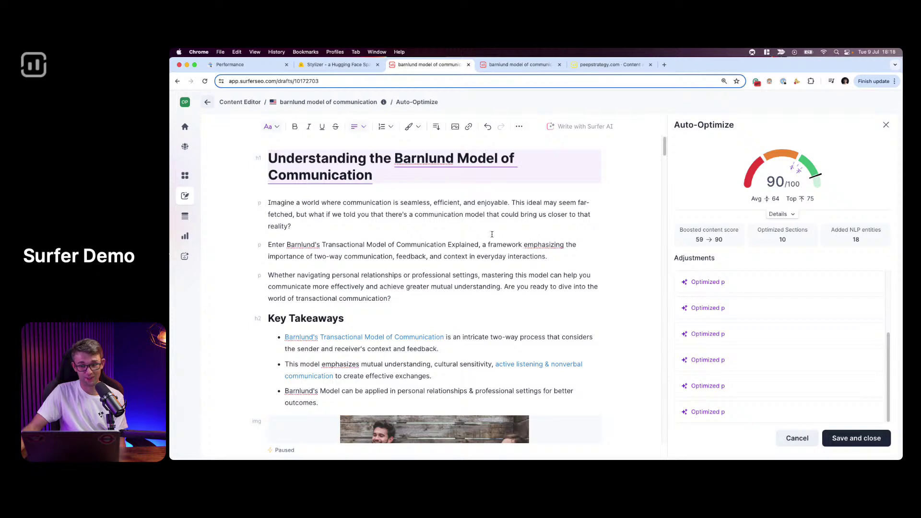
scroll(531, 240, down, 7)
scroll(365, 317, down, 2)
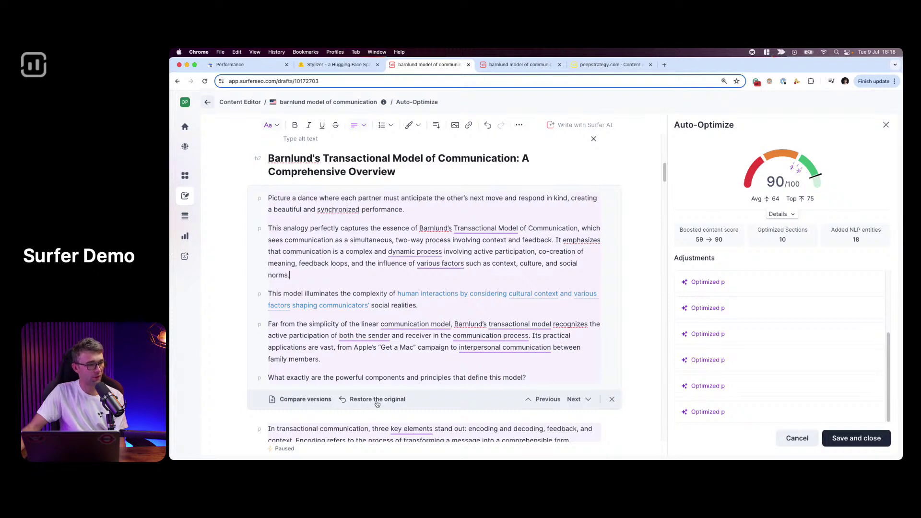
click(307, 400)
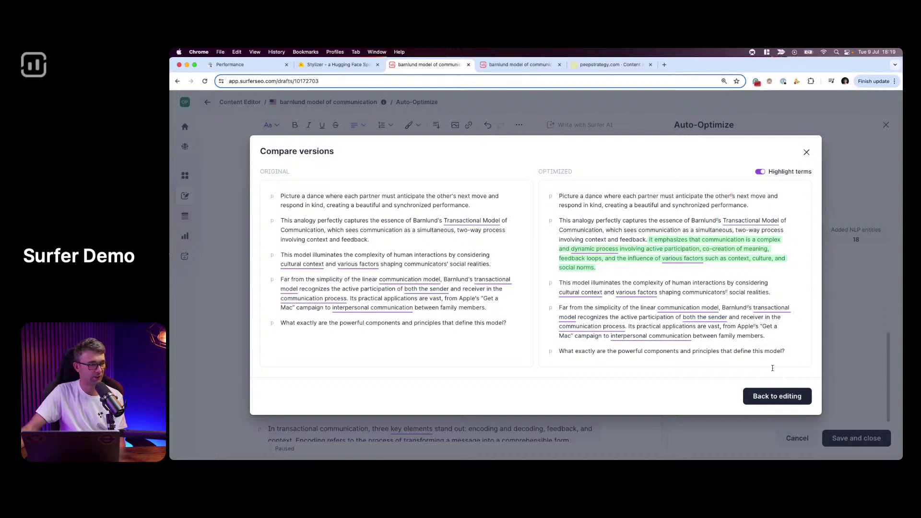
click(775, 396)
Step: Compare the original and optimized versions of the "Key Components of Barnlund's Model" section
scroll(379, 271, down, 3)
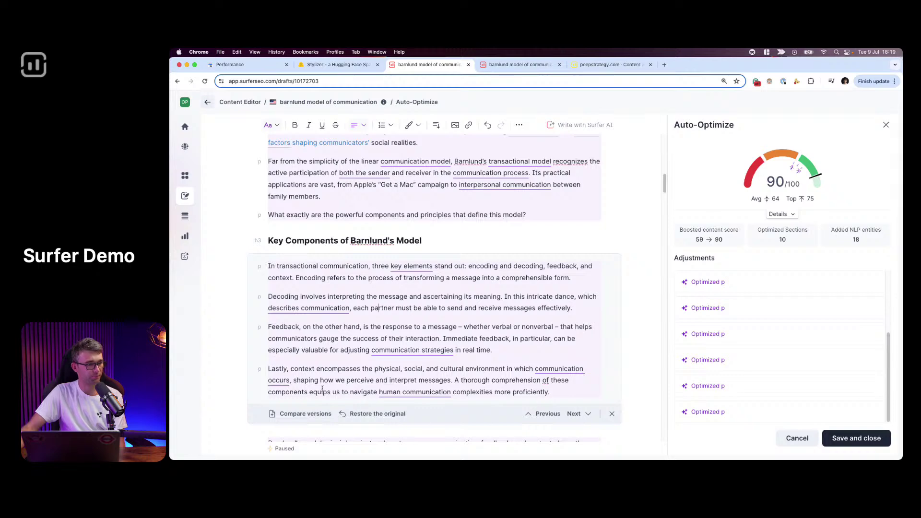
click(305, 414)
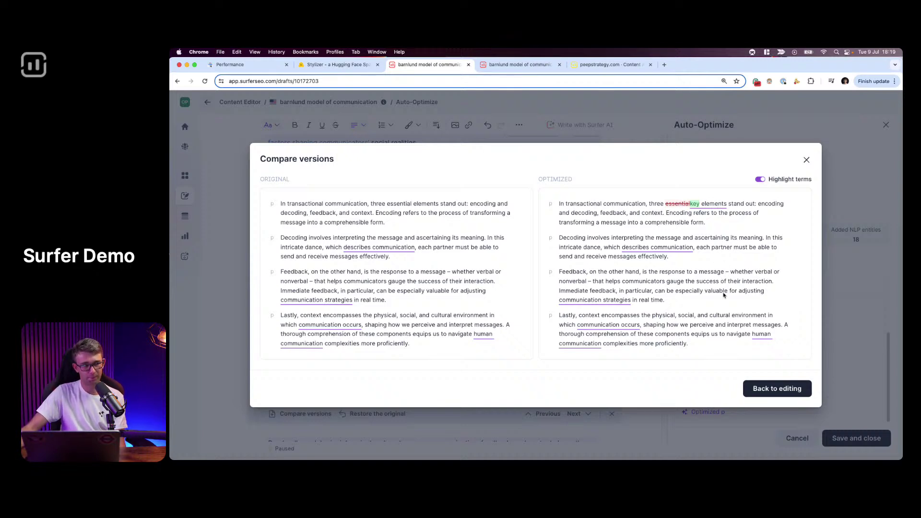
click(778, 390)
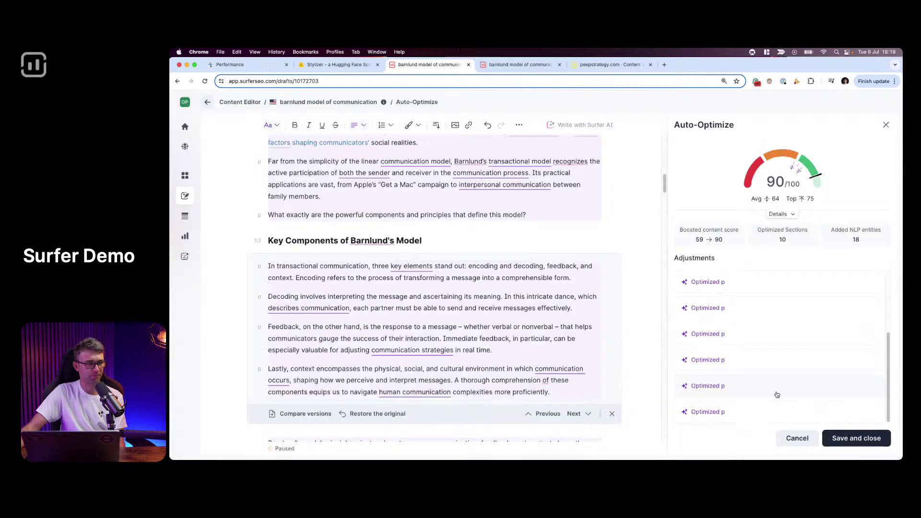
Step: Restore the original text of the "Key Components of Barnlund's Model" section, toggling between both versions to check the effect on the Content Score
click(392, 419)
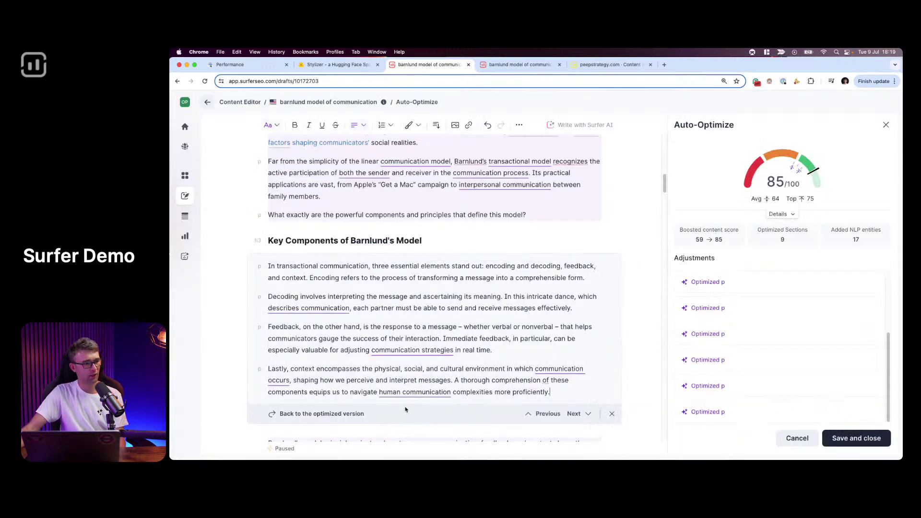
click(357, 415)
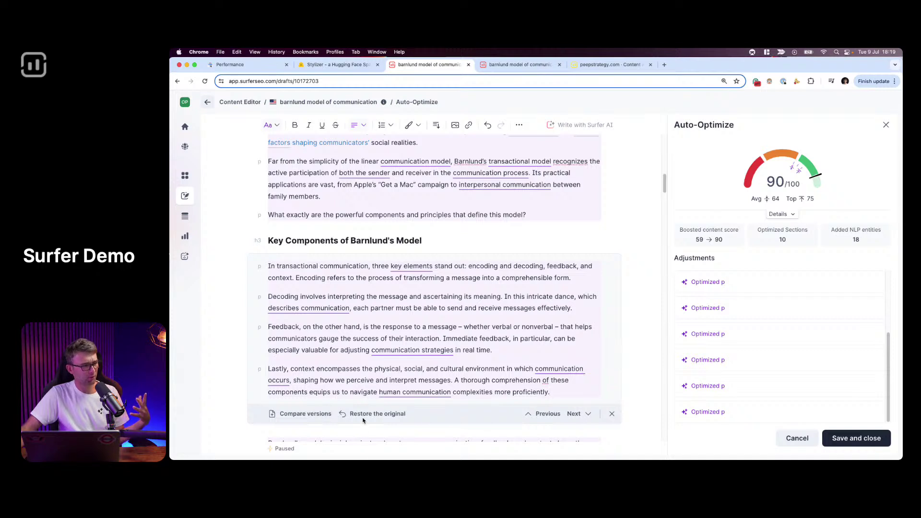
click(364, 418)
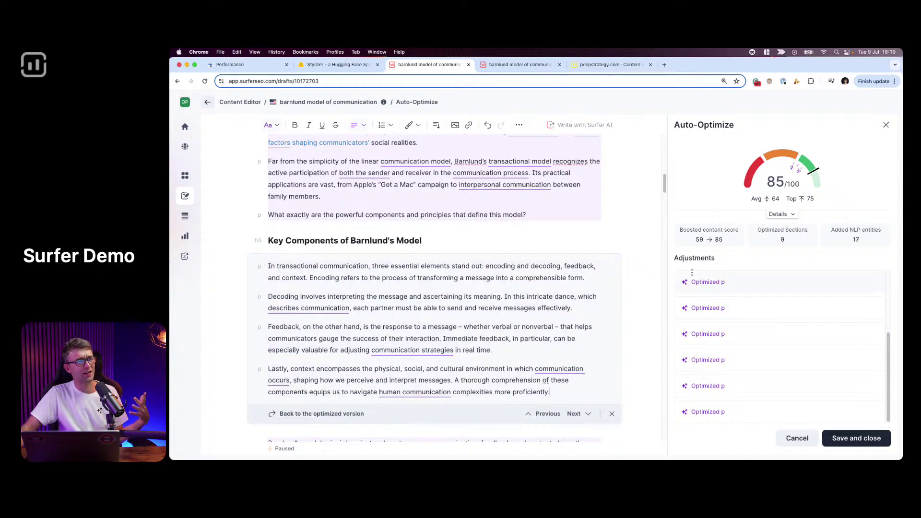
mouse_move(829, 170)
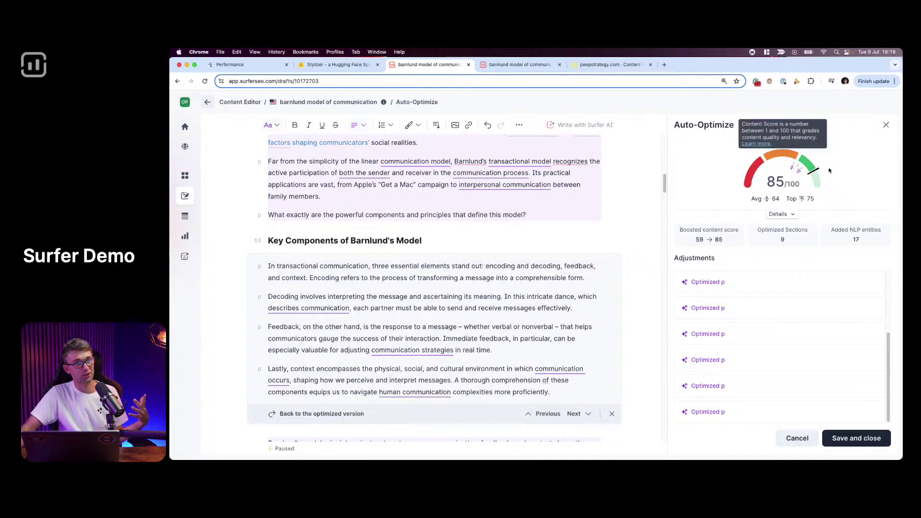
Step: Return the "Key Components of Barnlund's Model" section to its optimized version, toggling the original once more to compare the Content Score
click(326, 415)
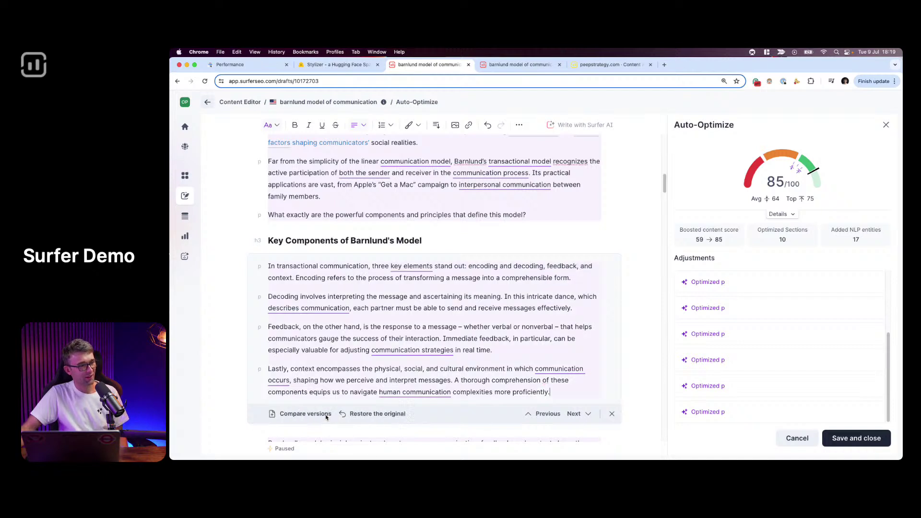
click(361, 415)
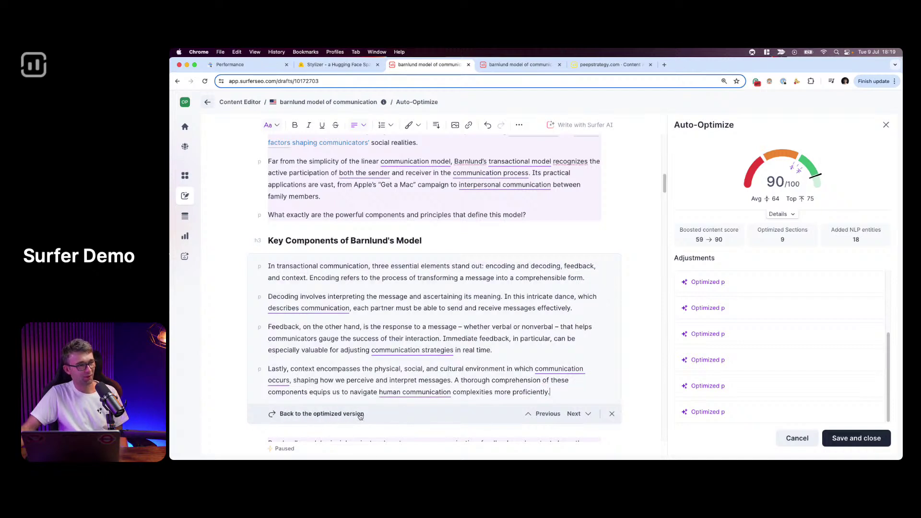
click(309, 416)
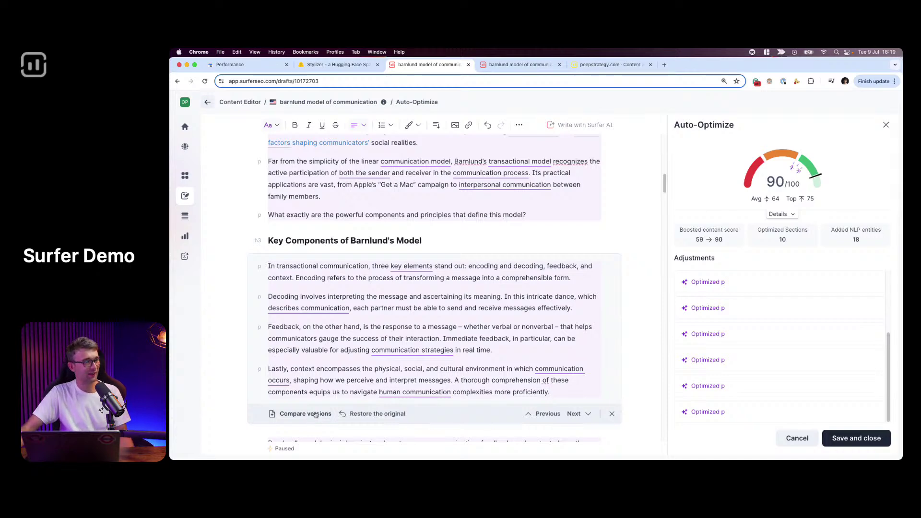
Step: Compare the original and optimized versions of the section on Barnlund's model principles, and save the auto-optimized article
scroll(566, 345, down, 5)
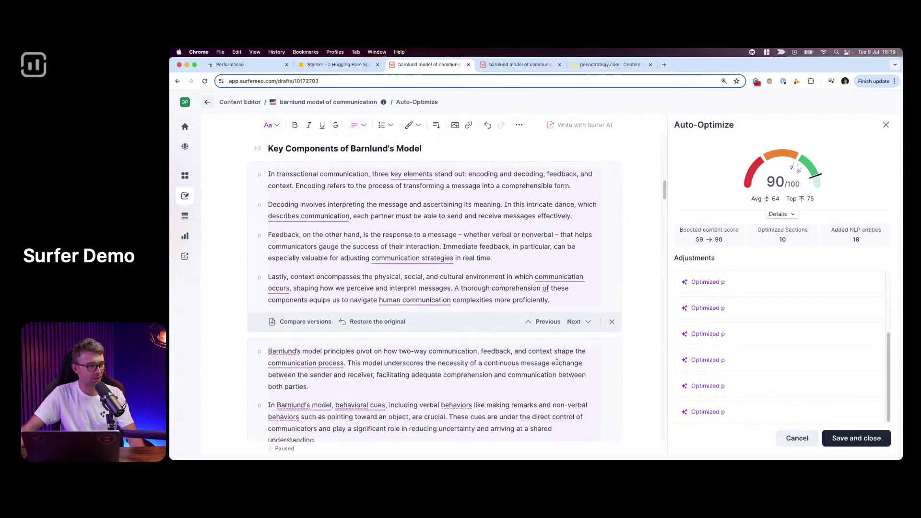
scroll(565, 345, down, 10)
scroll(628, 262, up, 10)
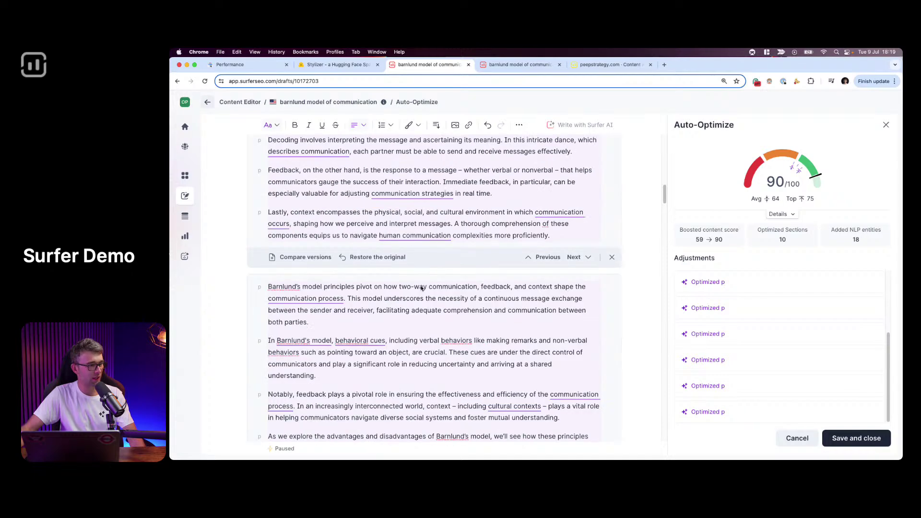
click(574, 257)
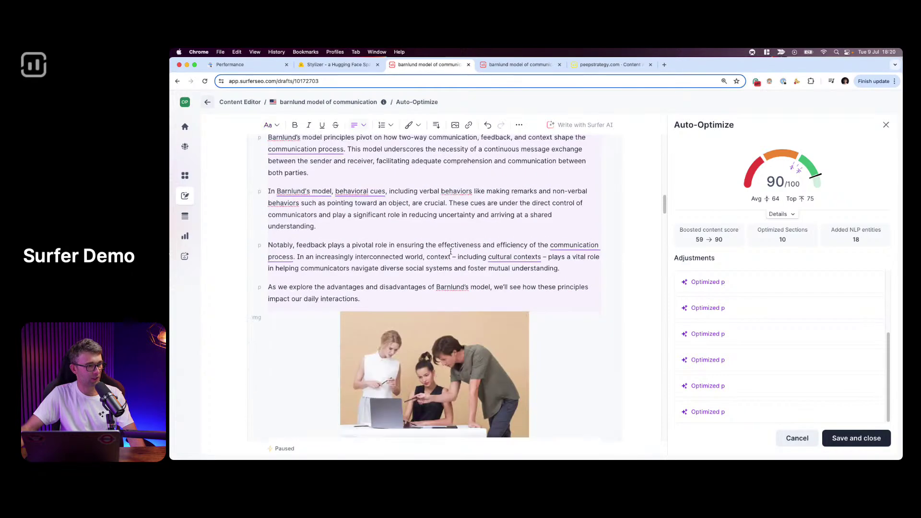
click(306, 383)
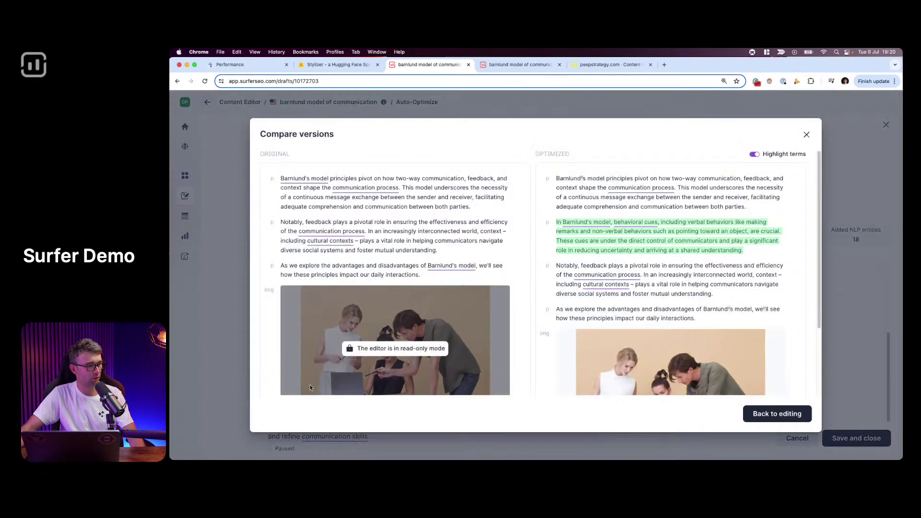
scroll(624, 231, down, 3)
scroll(575, 221, up, 3)
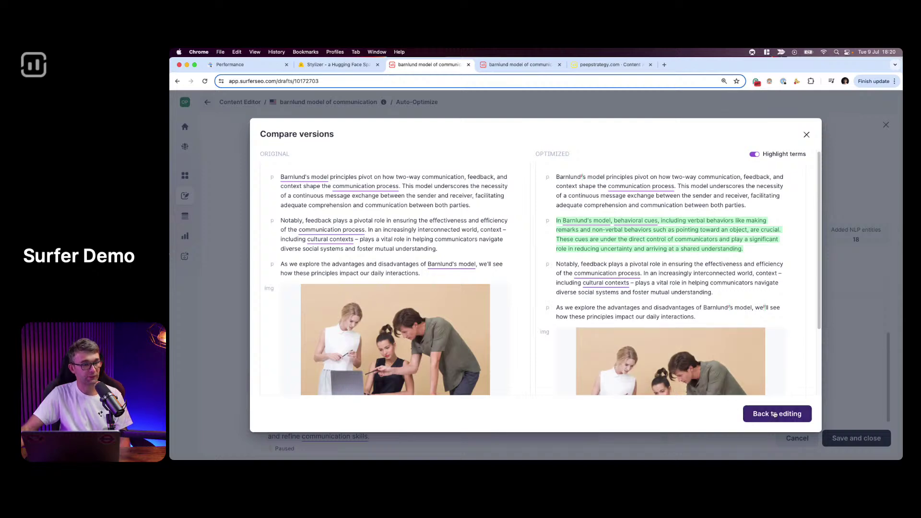
click(773, 414)
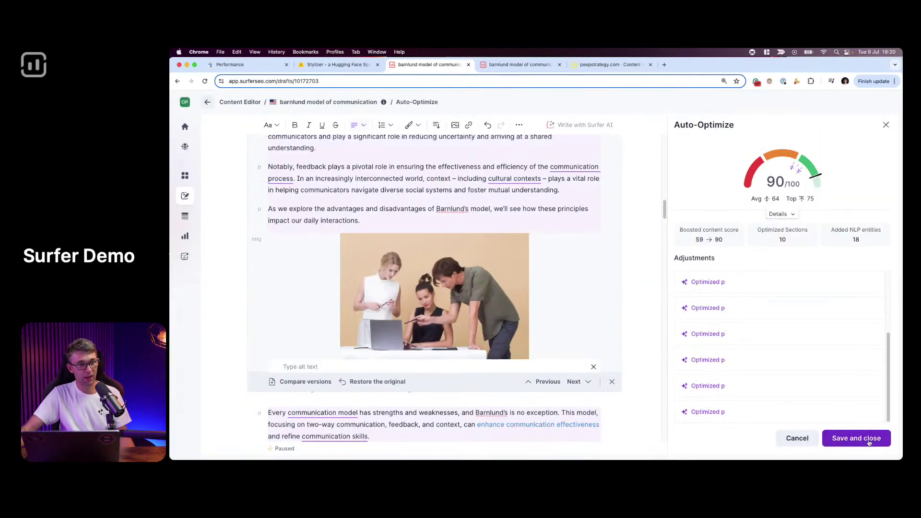
click(856, 438)
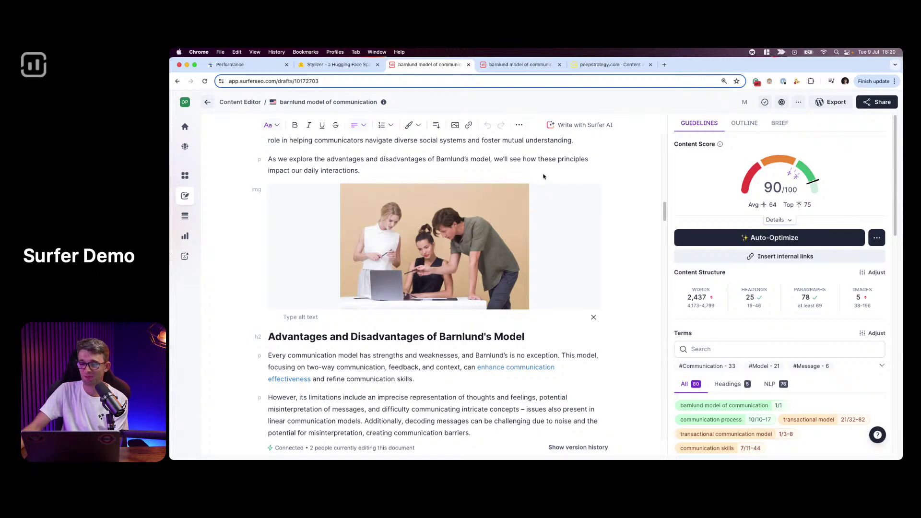
Step: Switch to the peepstrategy.com audit and open the "digital employee handbook" draft from Content Editor
click(629, 67)
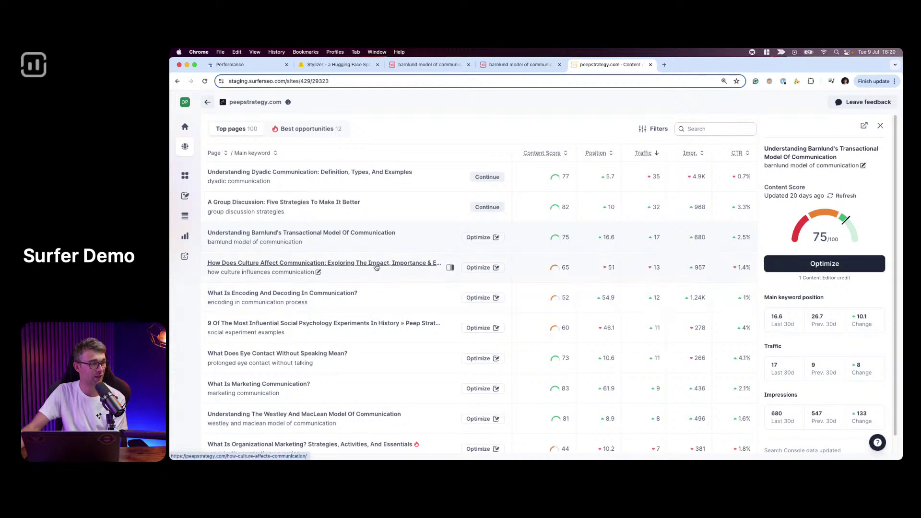
click(779, 263)
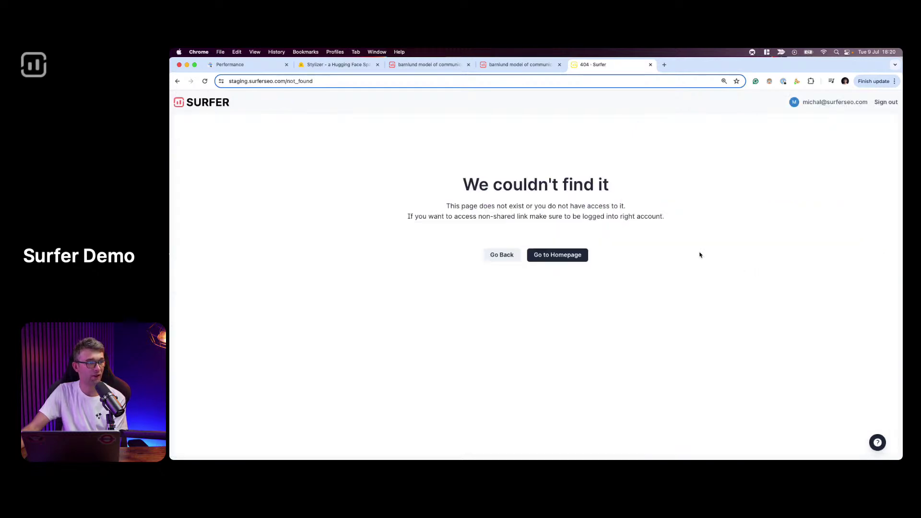
click(502, 255)
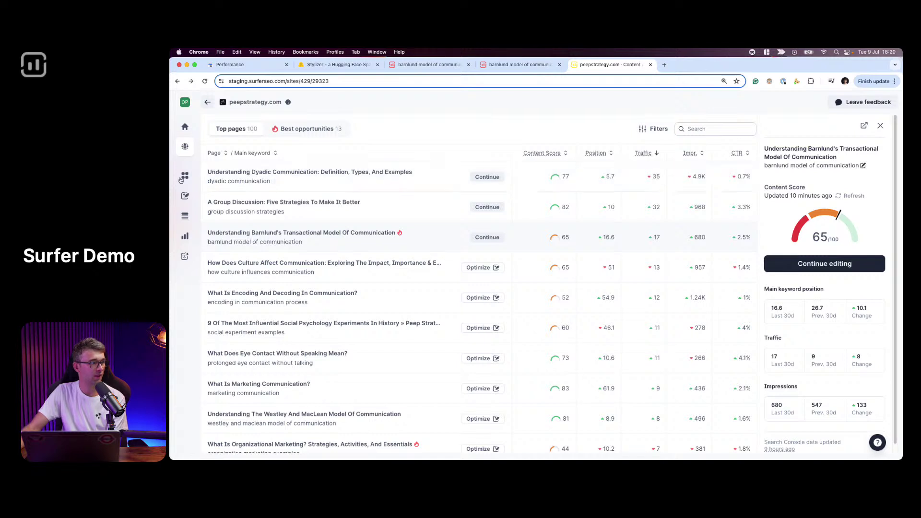
click(185, 195)
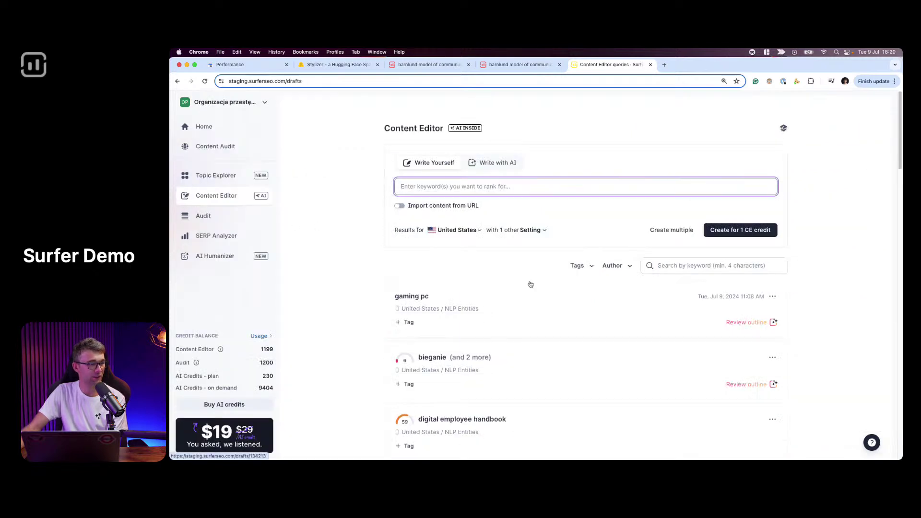
scroll(528, 355, down, 2)
scroll(528, 352, down, 1)
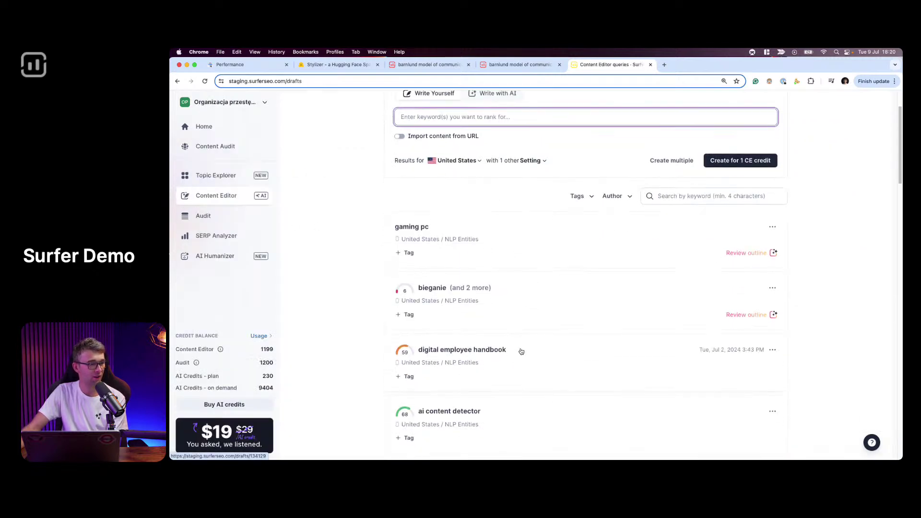
click(494, 360)
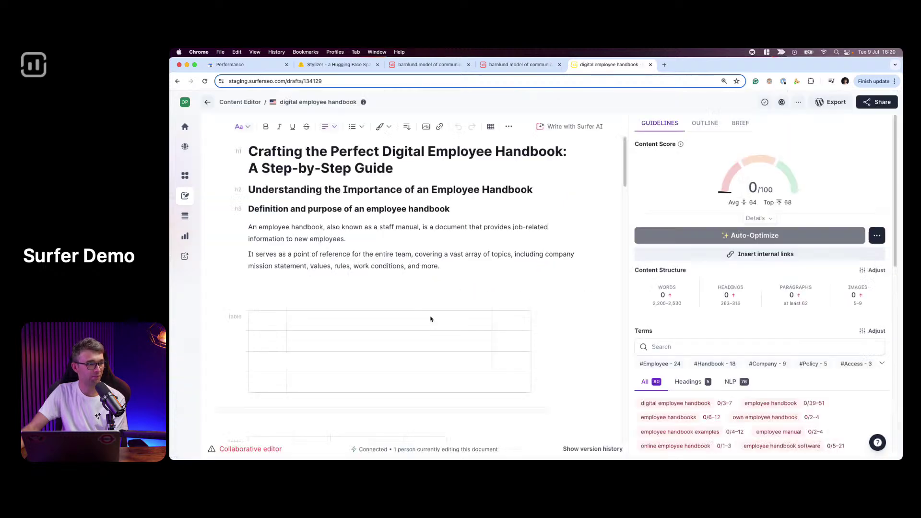
Step: Insert a three-by-three table after the first paragraph under "Definition and purpose of an employee handbook"
scroll(424, 288, down, 4)
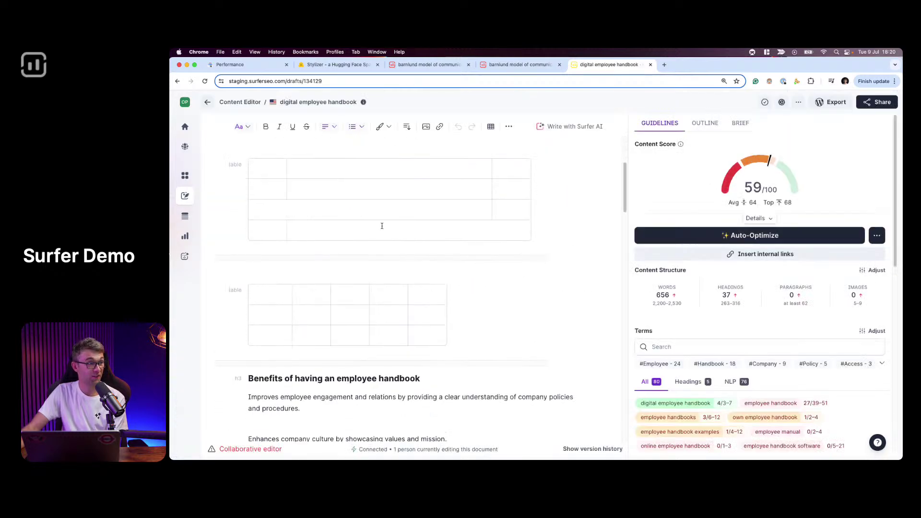
scroll(394, 221, down, 2)
scroll(384, 224, up, 8)
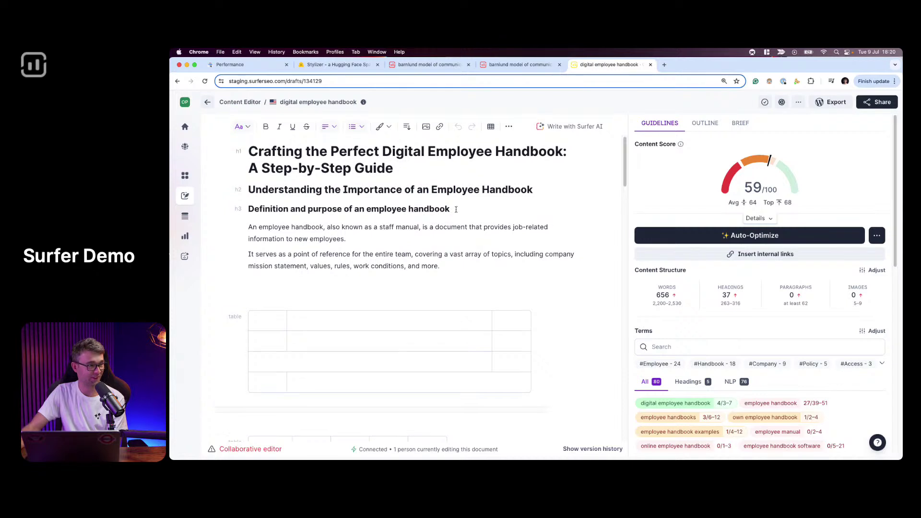
click(363, 235)
key(Return)
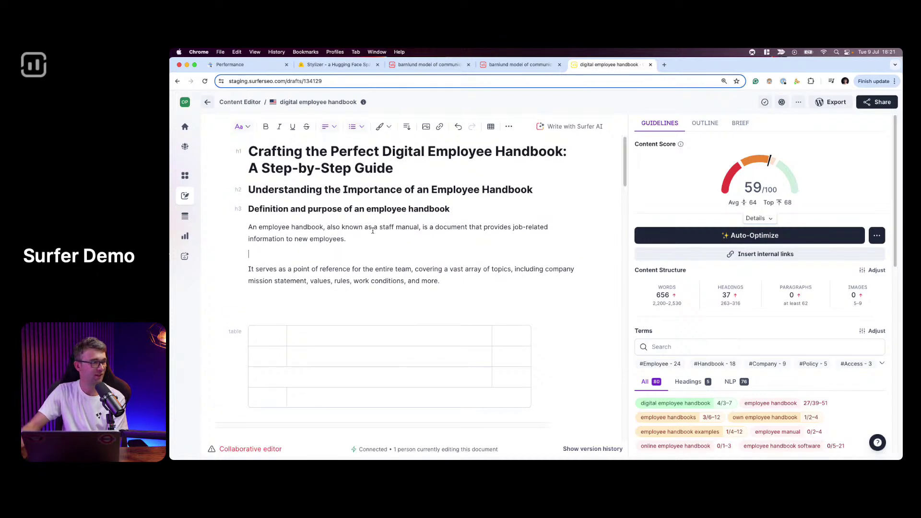
click(489, 126)
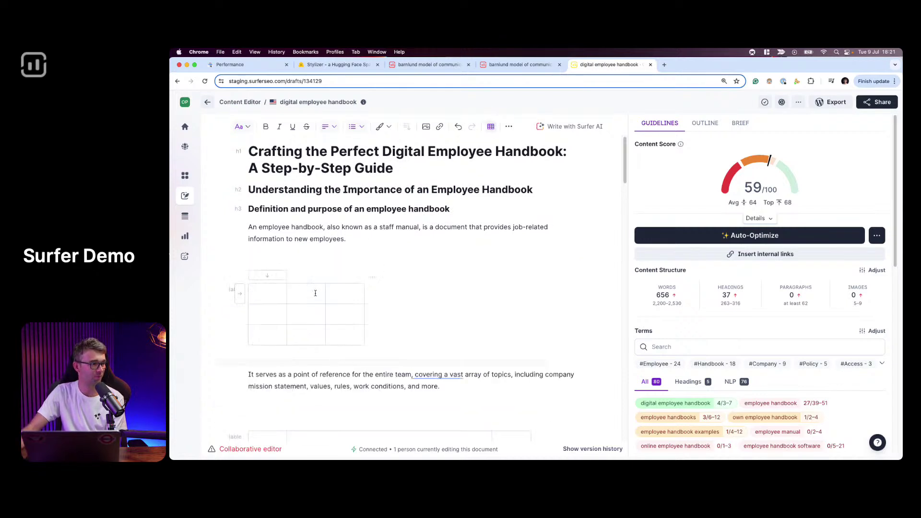
Step: View the new table's options, and add two columns after its first column and two before it
click(374, 277)
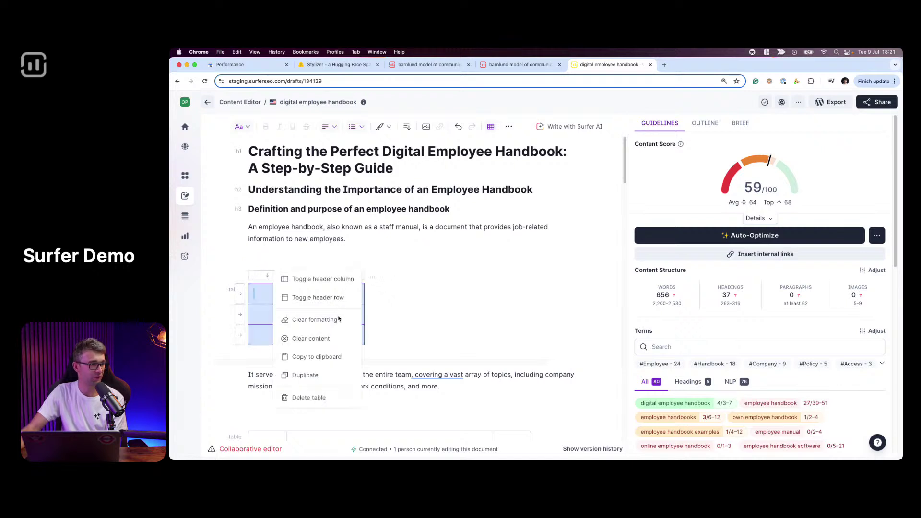
scroll(339, 319, down, 2)
click(311, 244)
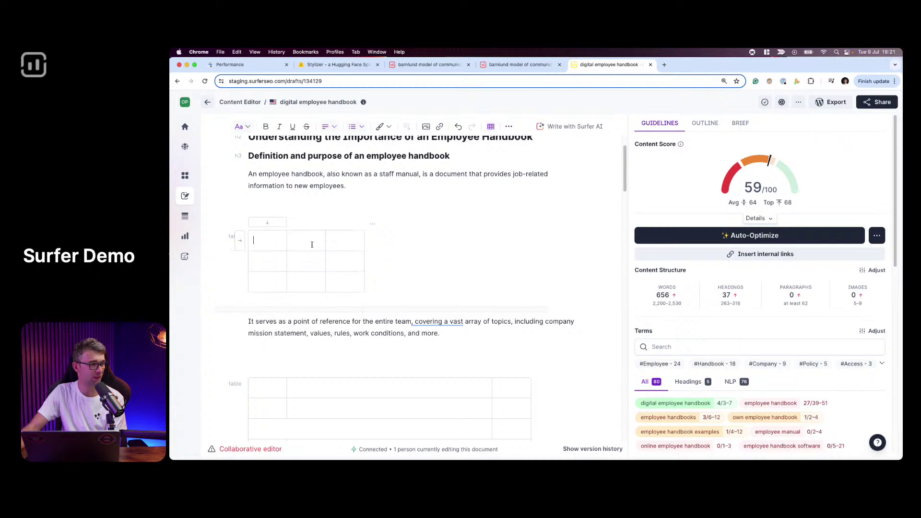
click(268, 223)
click(263, 224)
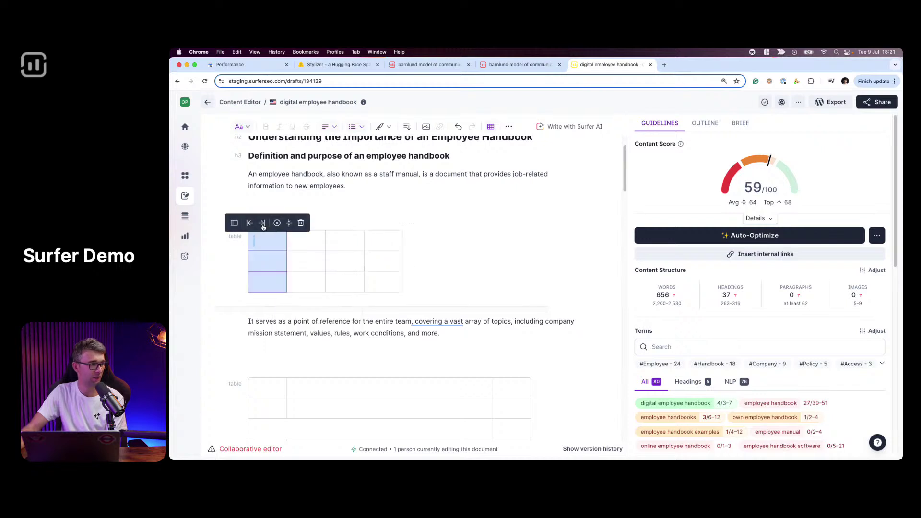
click(263, 224)
click(250, 223)
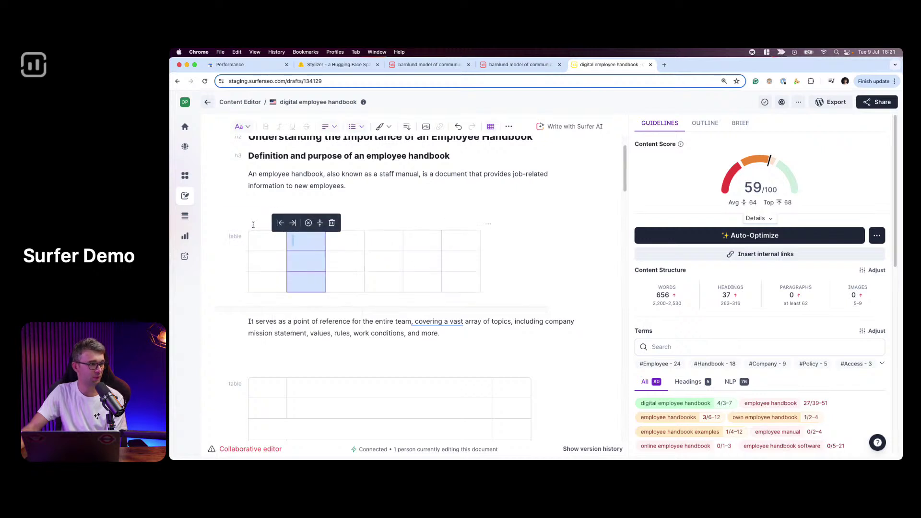
click(282, 223)
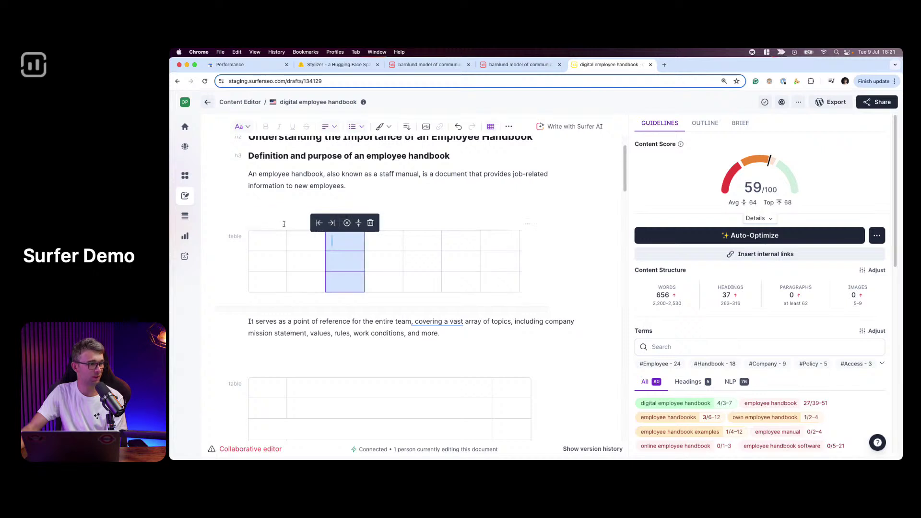
Step: Add two rows below the new table's first row and one row above it
click(249, 238)
click(239, 241)
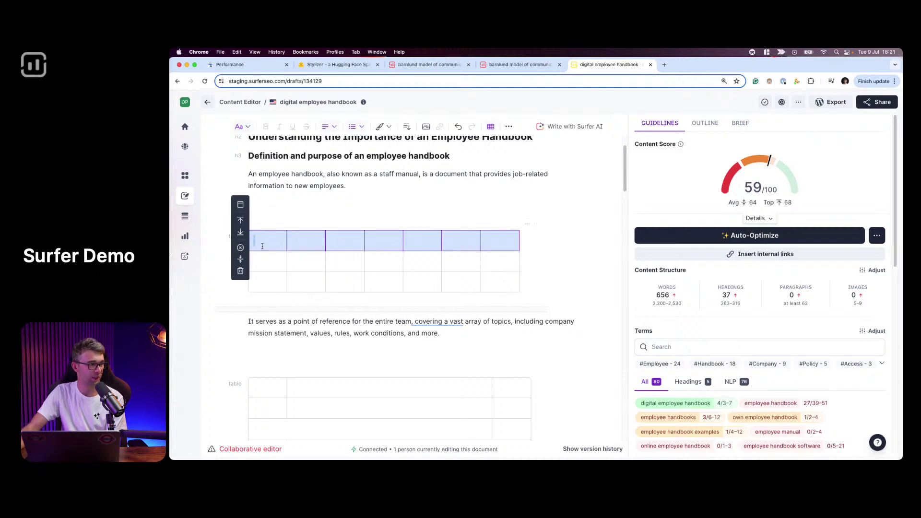
click(240, 232)
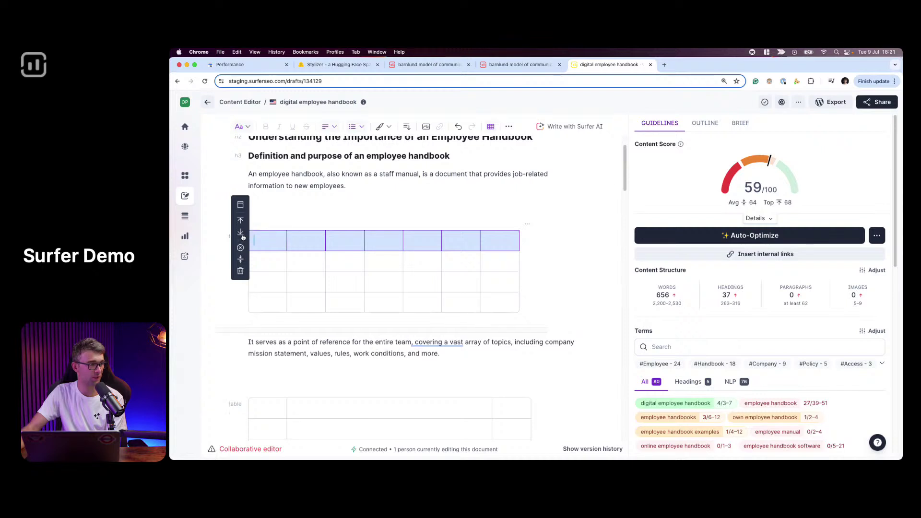
click(241, 233)
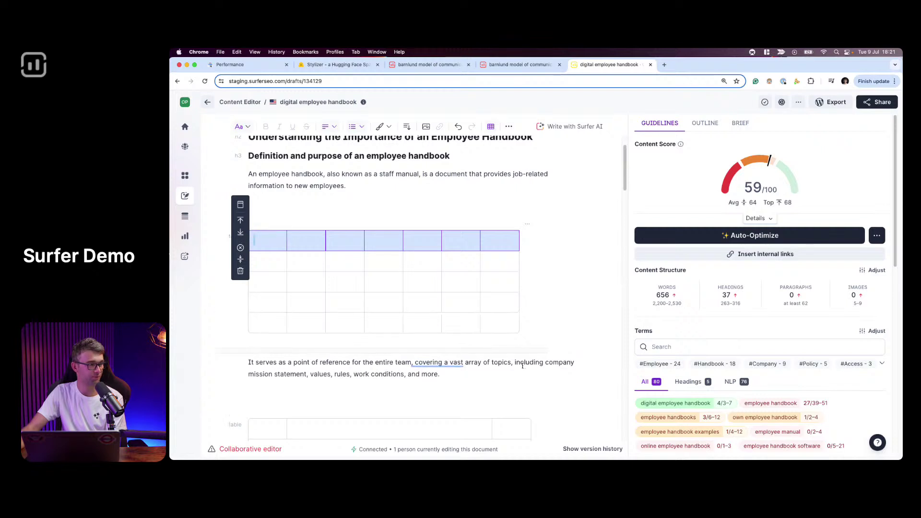
click(240, 219)
Step: Merge the second and third cells in the second row of the new table
click(341, 276)
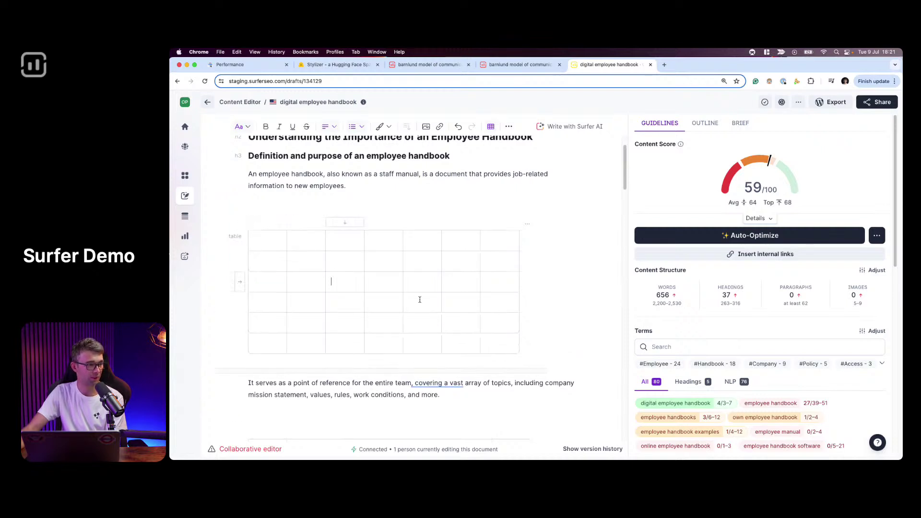
drag(314, 267, 355, 265)
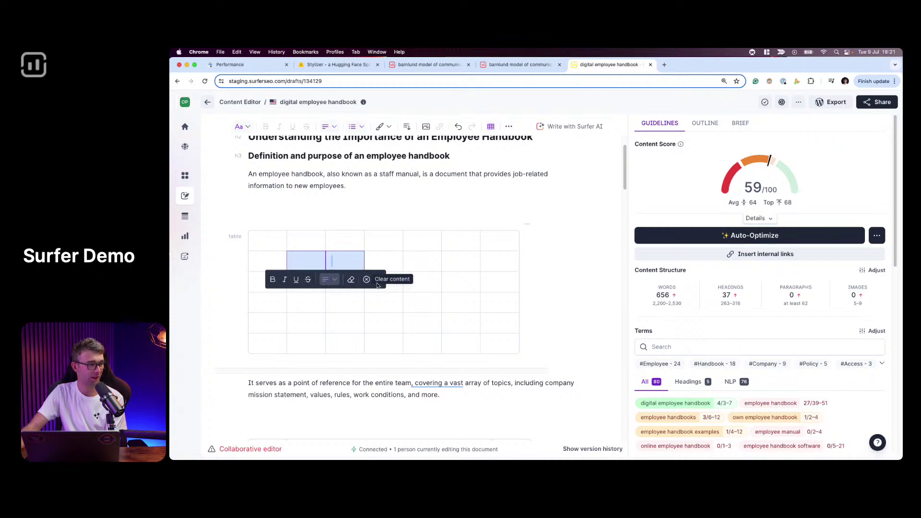
click(379, 281)
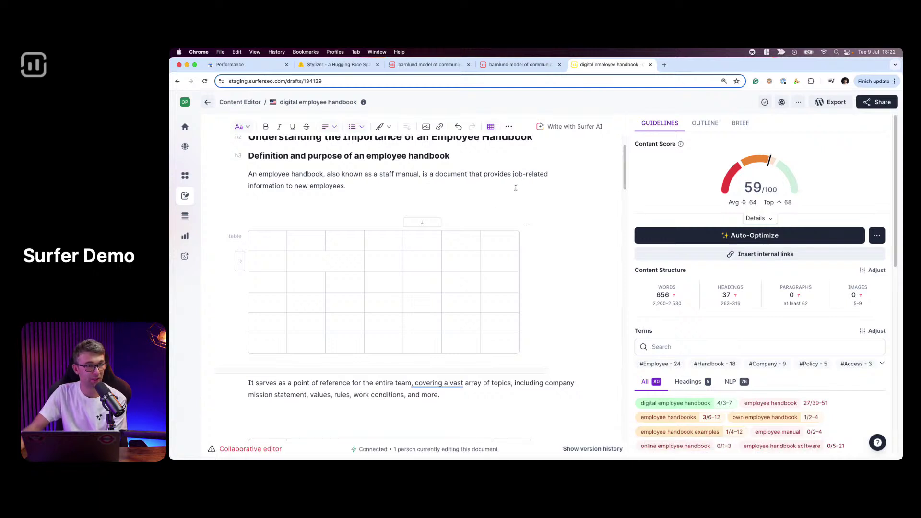
Step: Review the handbook article's tables and its Content Structure and Terms guidelines, including the recommended paragraph count
scroll(372, 202, up, 2)
scroll(571, 360, down, 5)
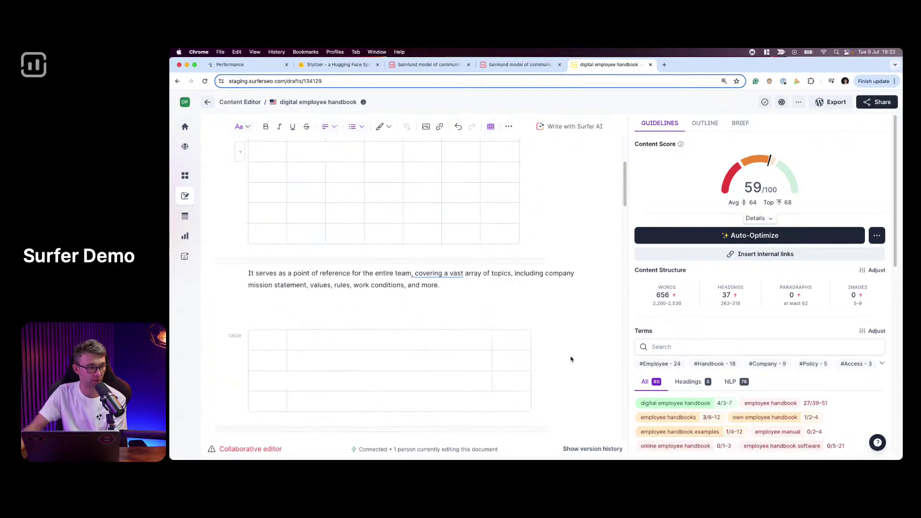
scroll(597, 371, down, 3)
scroll(724, 354, down, 5)
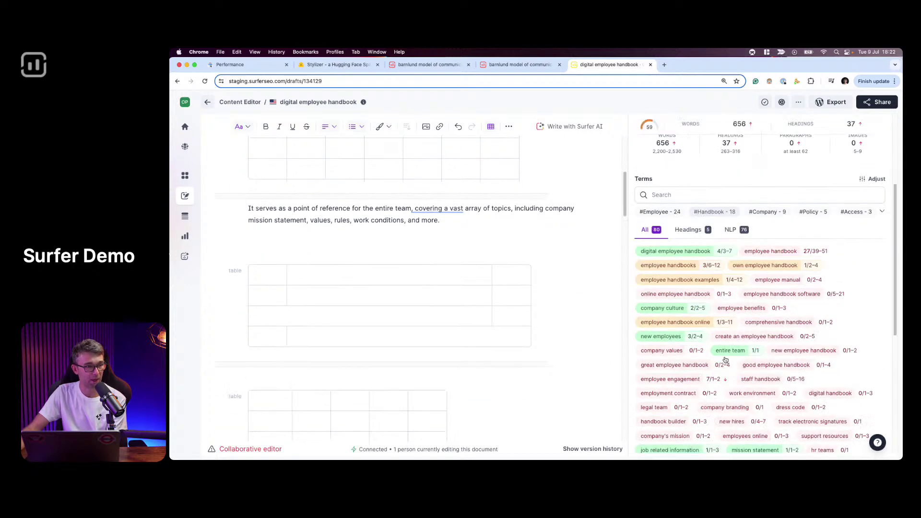
scroll(714, 336, up, 3)
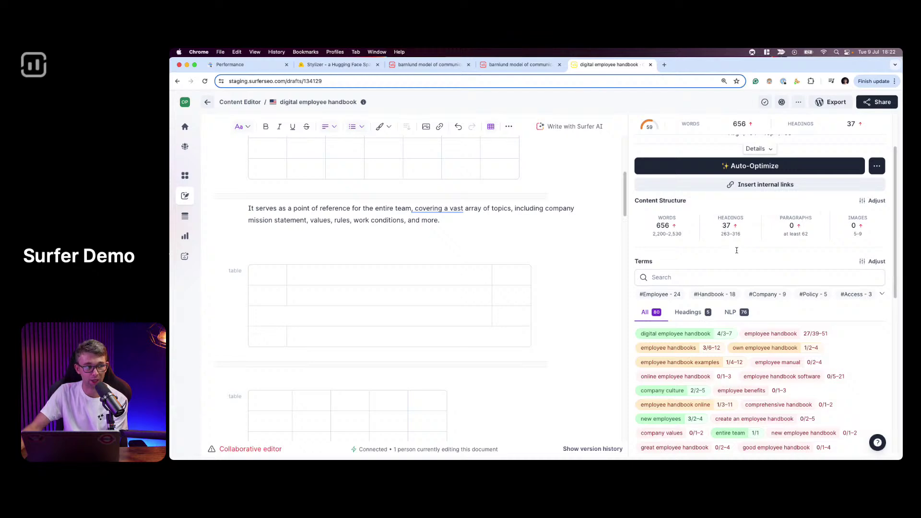
mouse_move(732, 240)
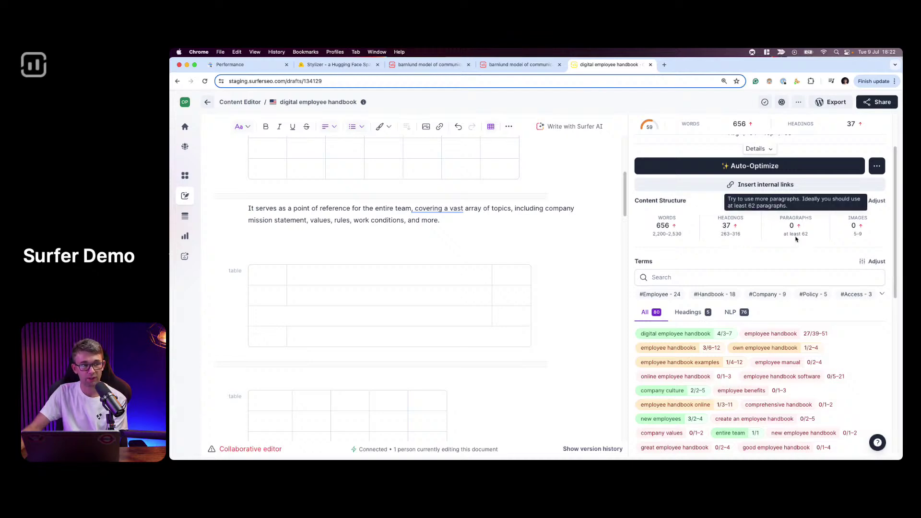
Step: Examine the recommended image count and the suggested terms with their usage ranges in the handbook article's guidelines
mouse_move(858, 234)
scroll(830, 297, down, 4)
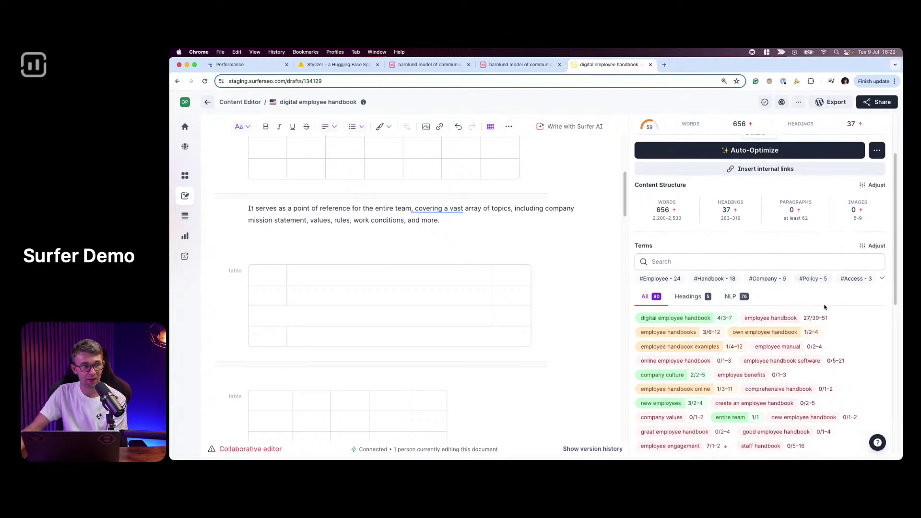
right_click(822, 295)
click(807, 274)
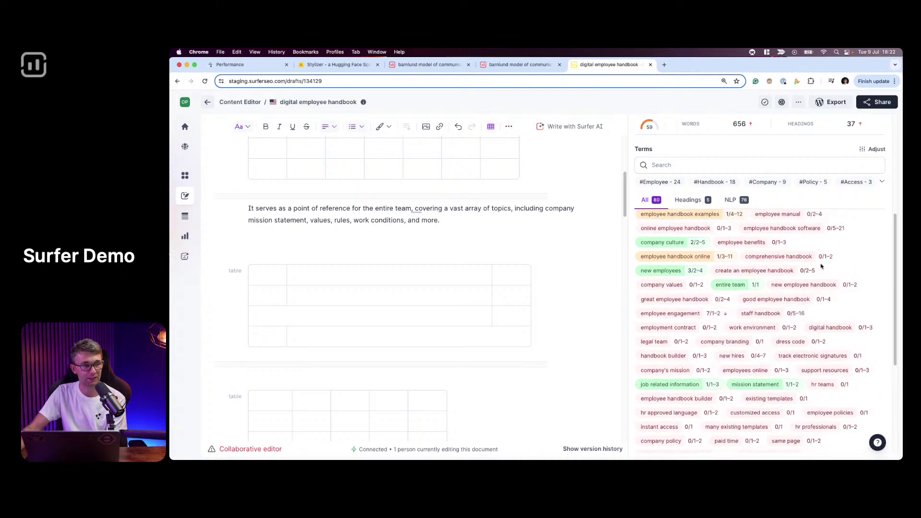
scroll(796, 312, up, 4)
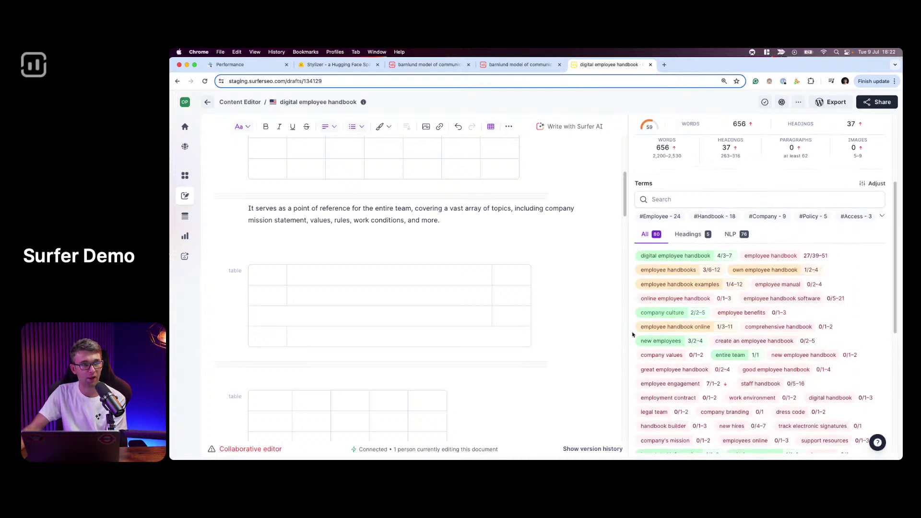
mouse_move(691, 355)
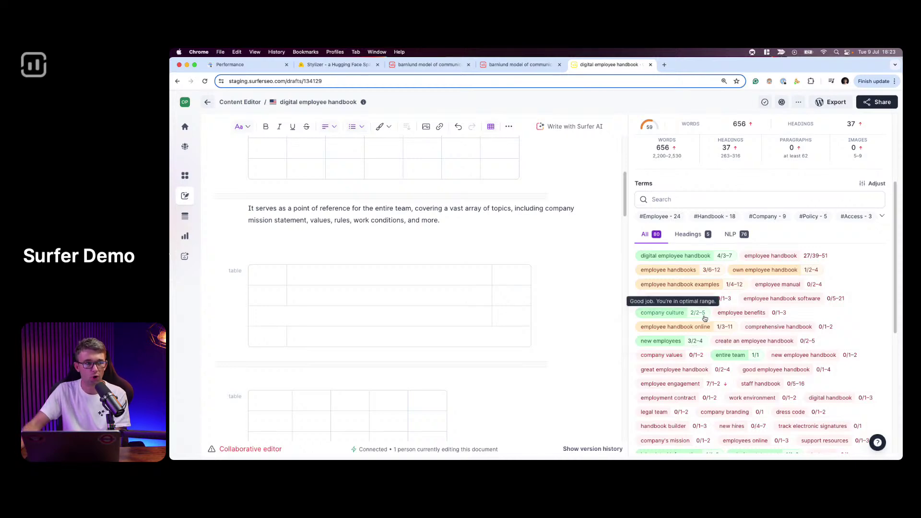
scroll(697, 331, up, 5)
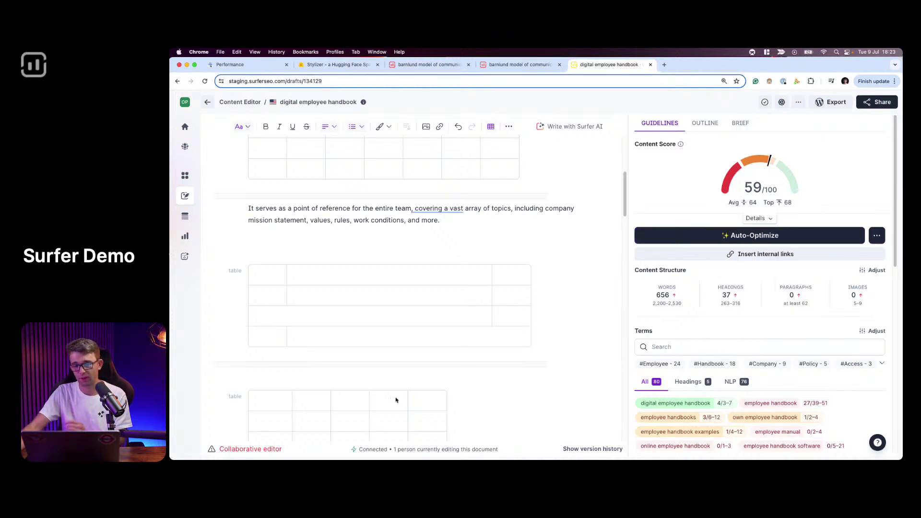
scroll(425, 300, up, 5)
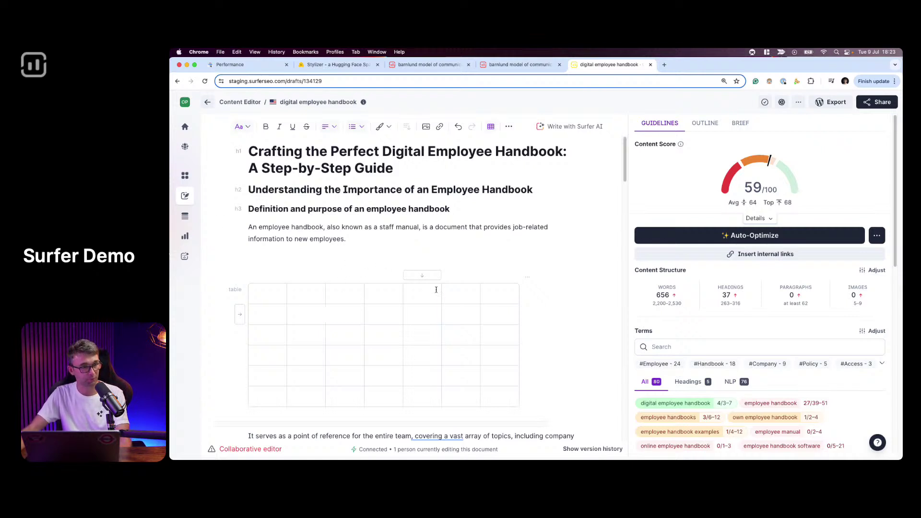
scroll(436, 289, down, 2)
scroll(739, 288, down, 4)
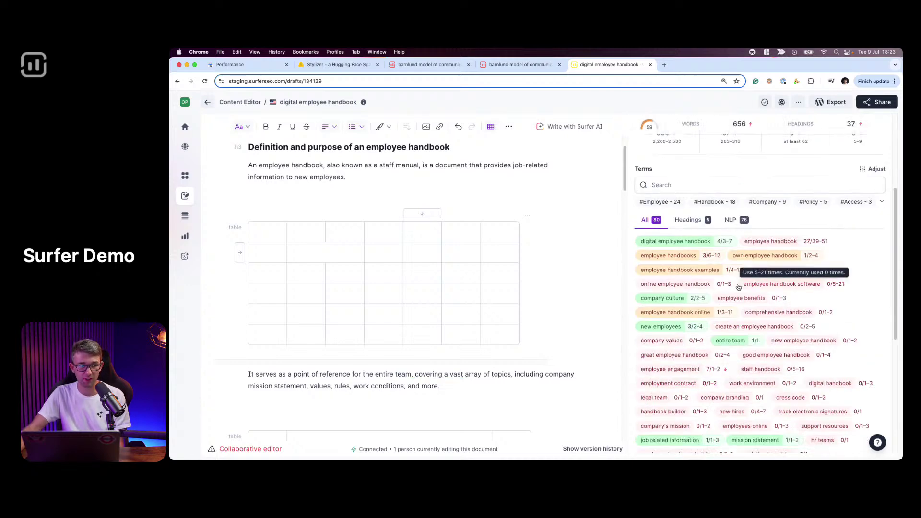
Step: View all three examples of use for the term "company values", and close the examples
click(669, 341)
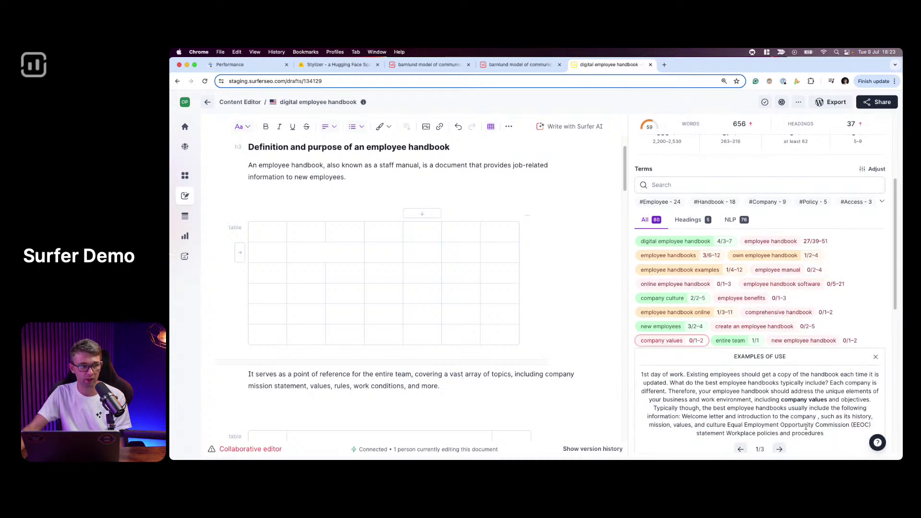
scroll(768, 409, down, 1)
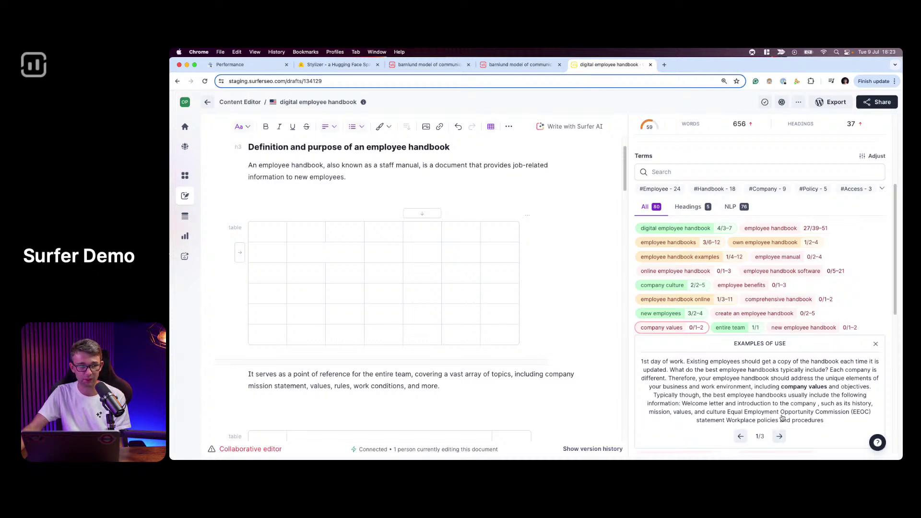
drag(782, 387, 826, 386)
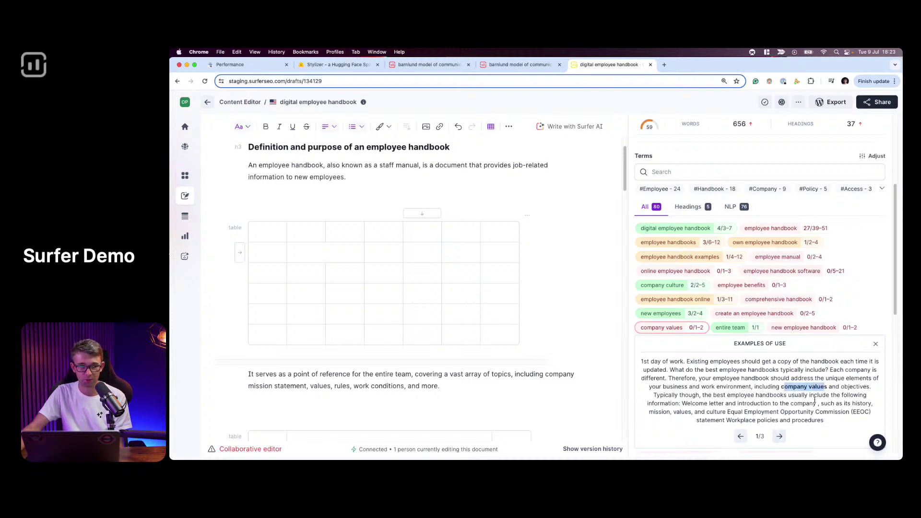
click(779, 436)
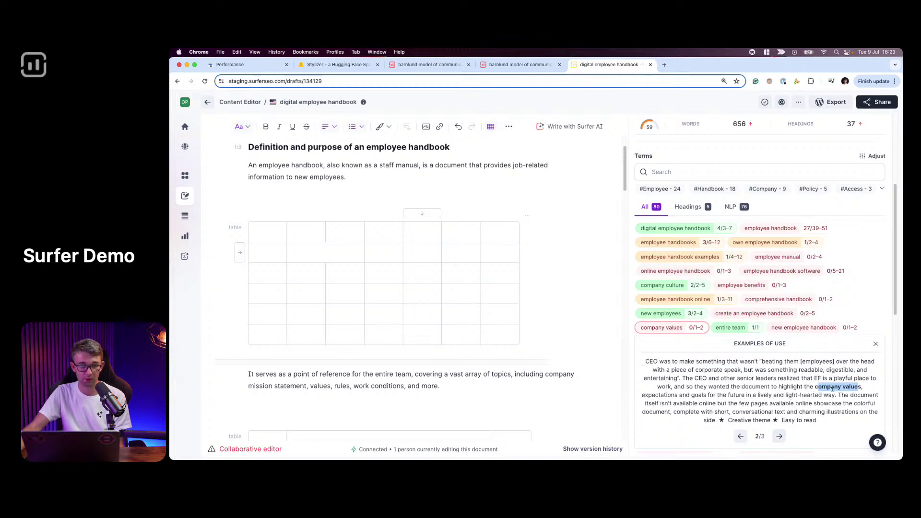
click(779, 436)
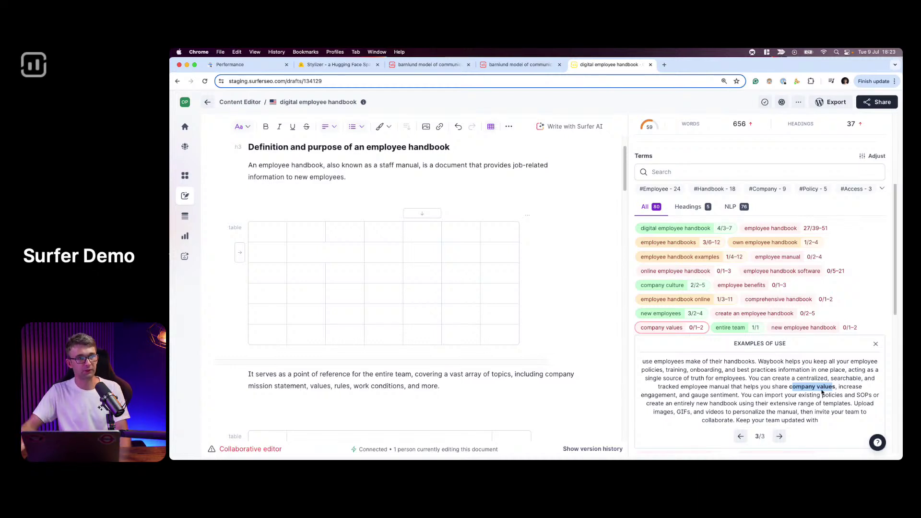
click(876, 344)
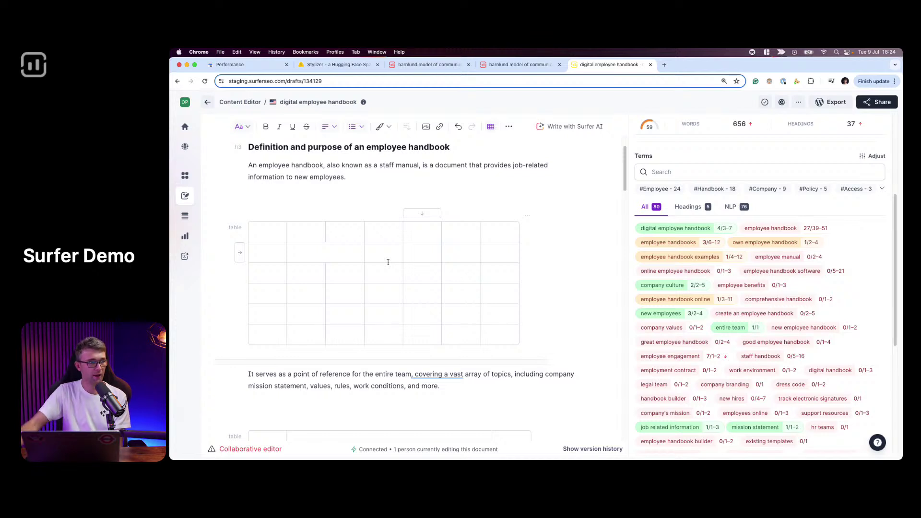
Step: Open the Home dashboard and browse its announcement banners forward to the credit giveaway and back to the Surfer demo
scroll(511, 237, up, 2)
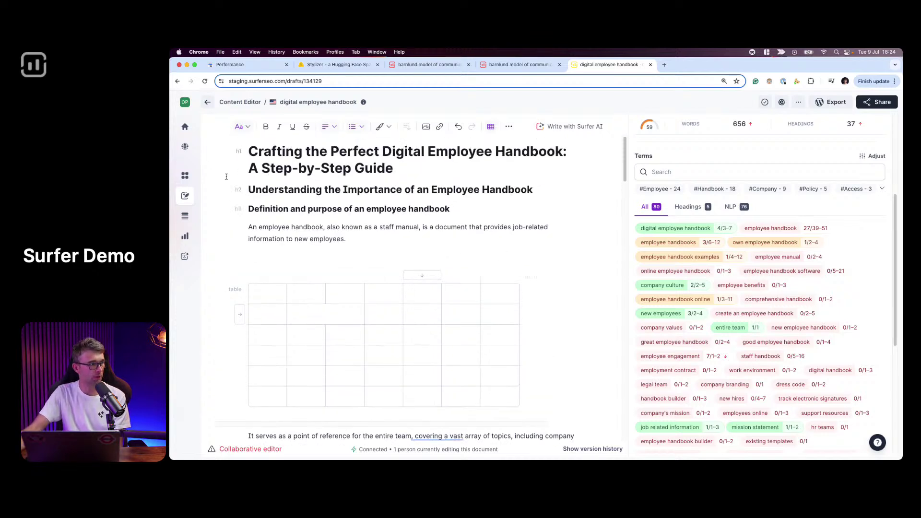
click(184, 126)
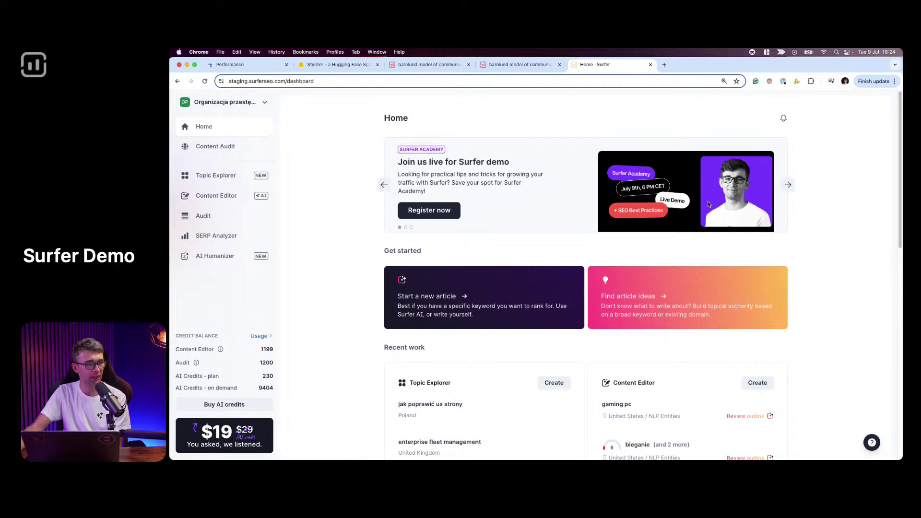
click(787, 186)
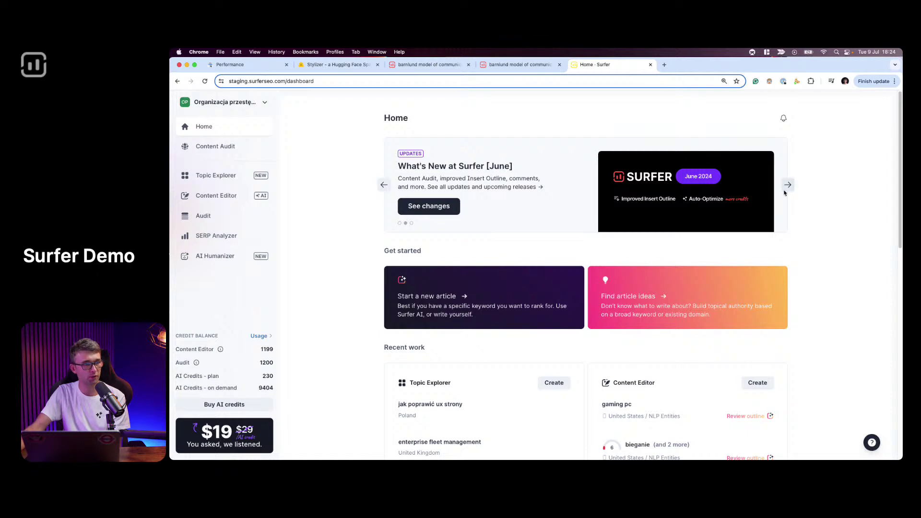
click(787, 187)
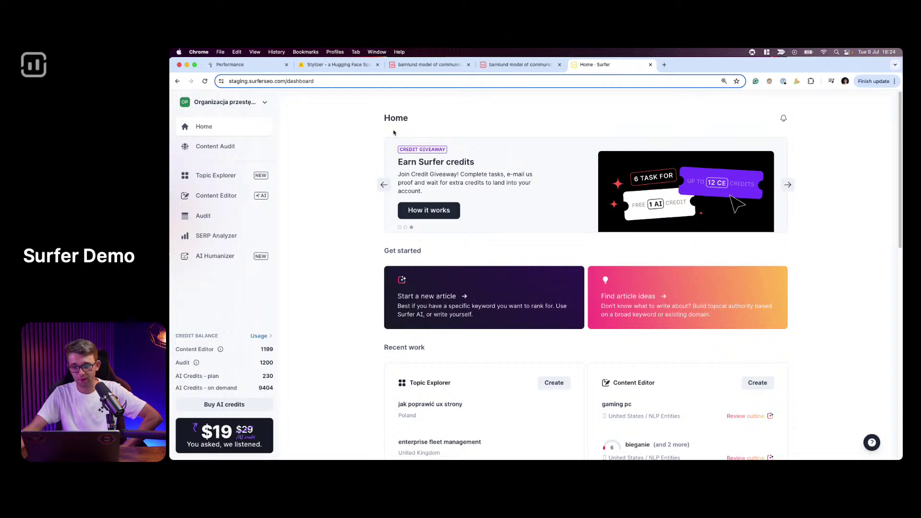
click(384, 186)
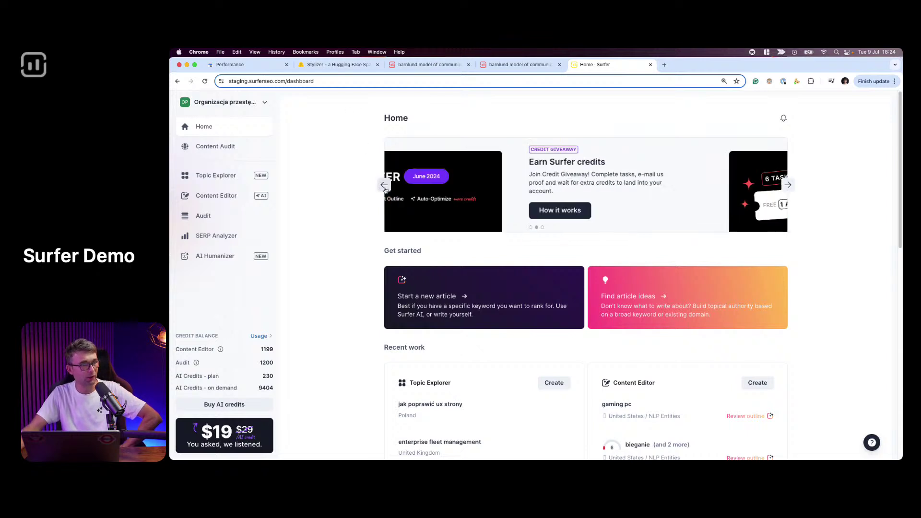
click(384, 186)
Step: Open the dashboard's option to start a new article, and return to Home
scroll(480, 179, down, 3)
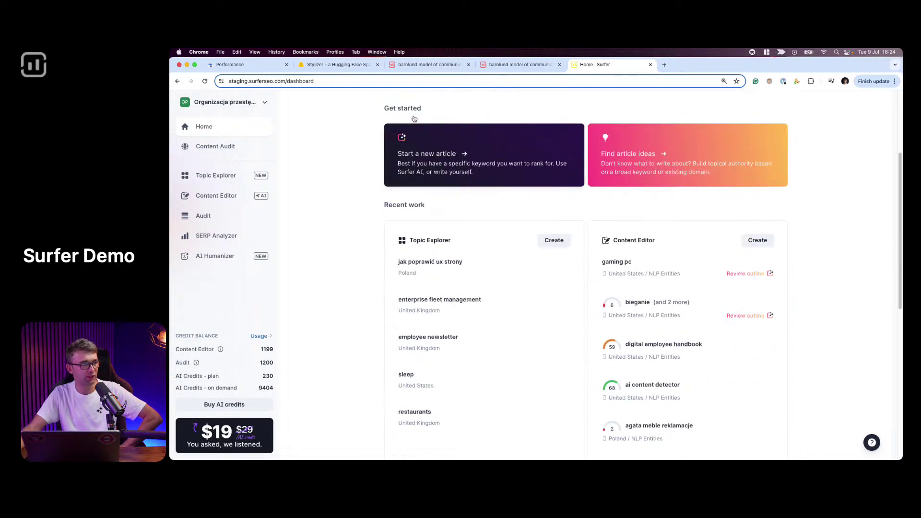
click(434, 169)
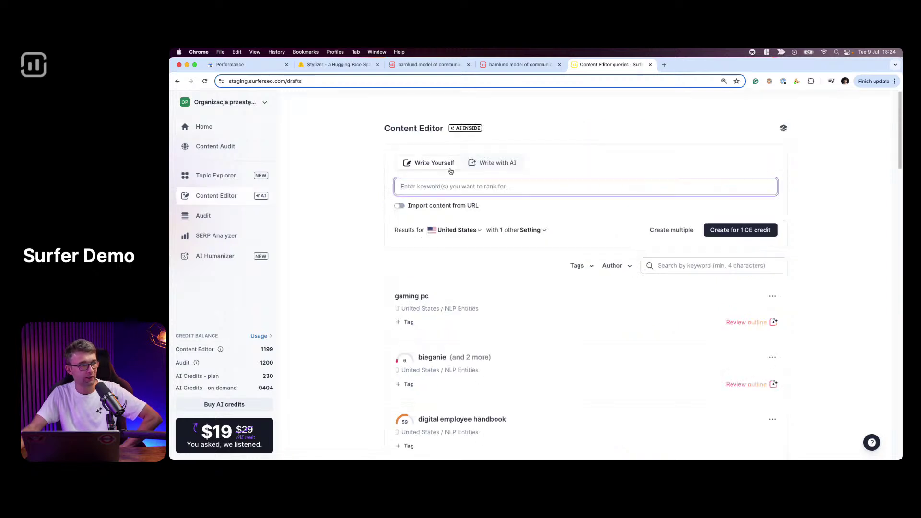
click(205, 135)
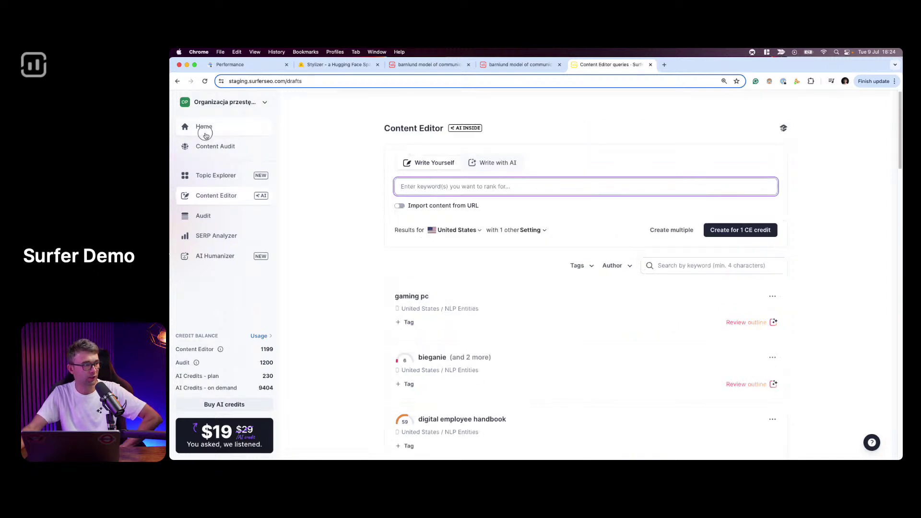
Step: Open the dashboard's Find article ideas option, and go through the Topic Explorer tour until it is dismissed
click(631, 303)
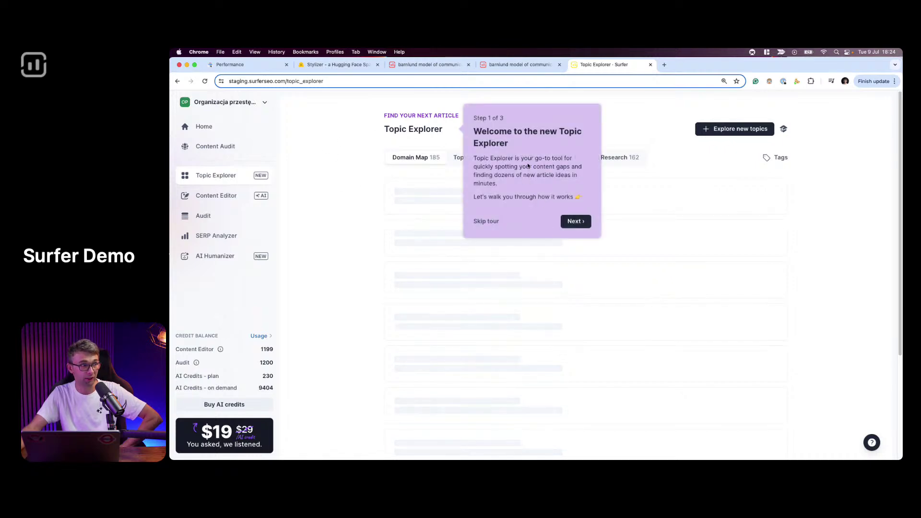
click(576, 221)
click(495, 271)
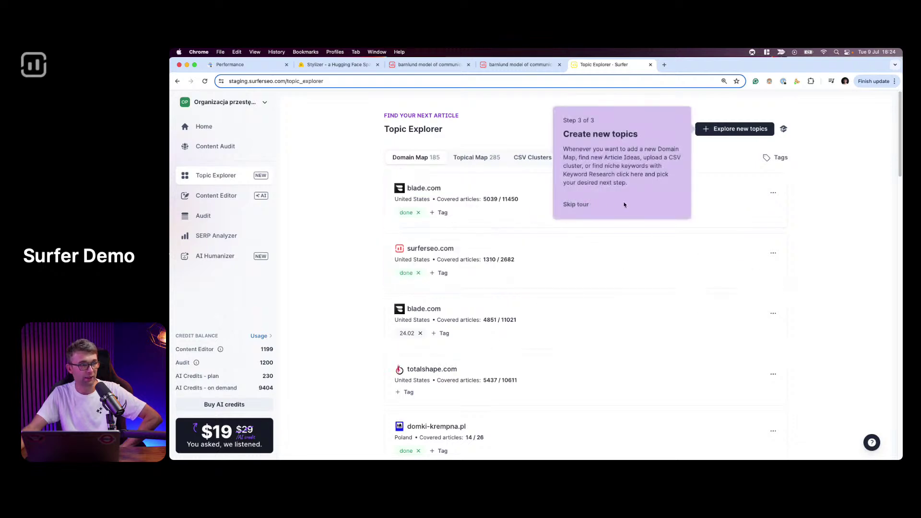
click(576, 209)
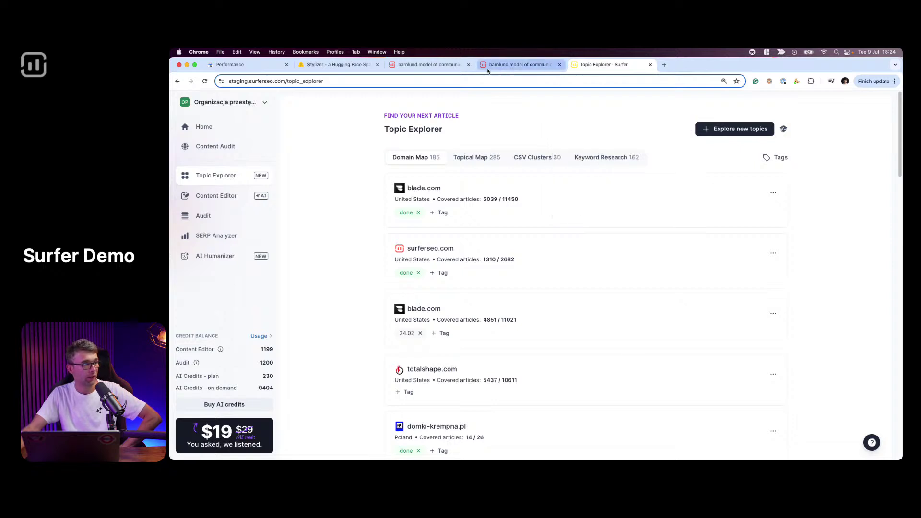
Step: Return to Home and review the recent work listed for Topic Explorer, Content Editor, Audit and SERP Analyzer
click(204, 127)
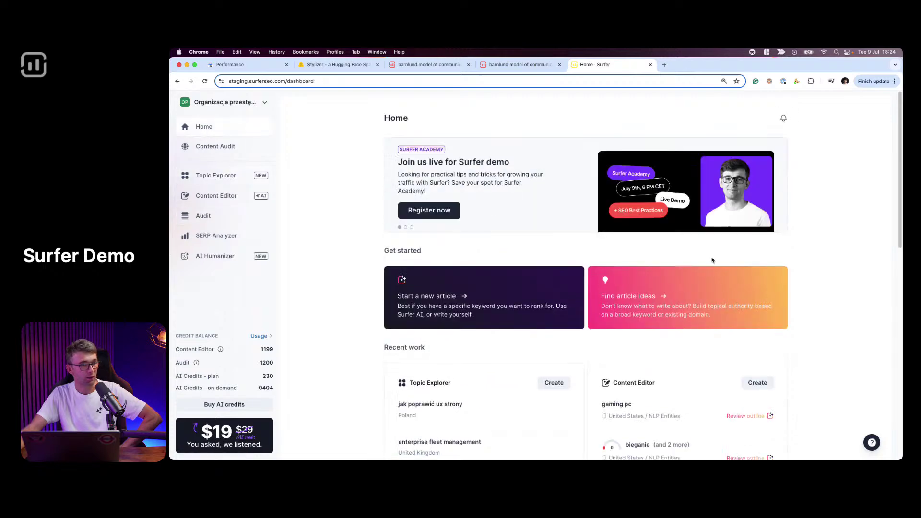
scroll(670, 254, down, 3)
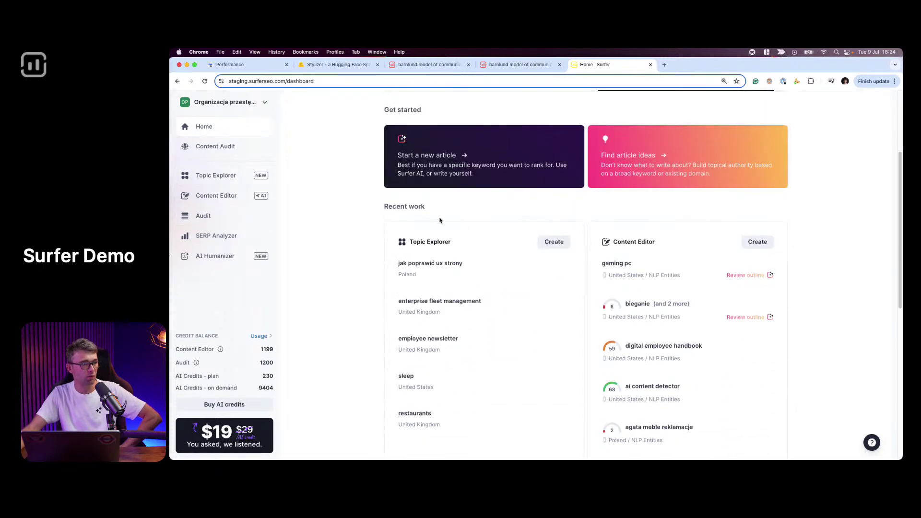
scroll(460, 225, down, 2)
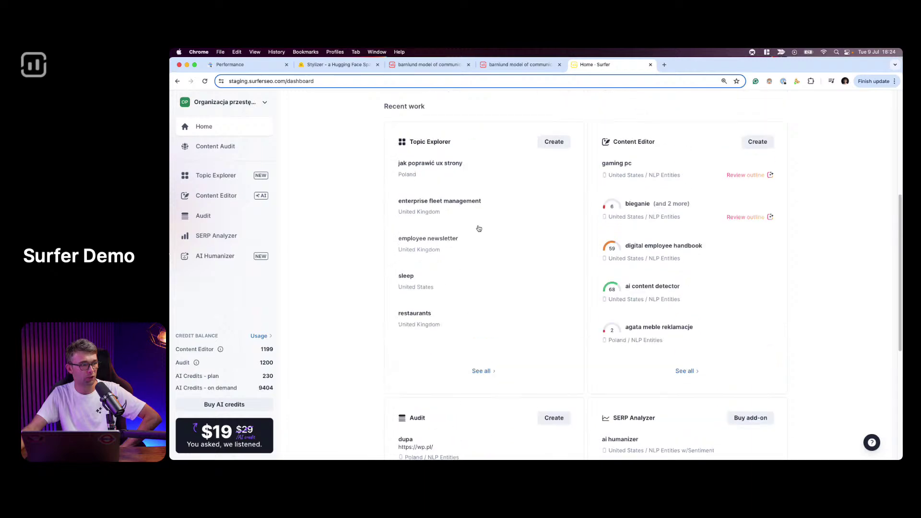
scroll(511, 180, down, 5)
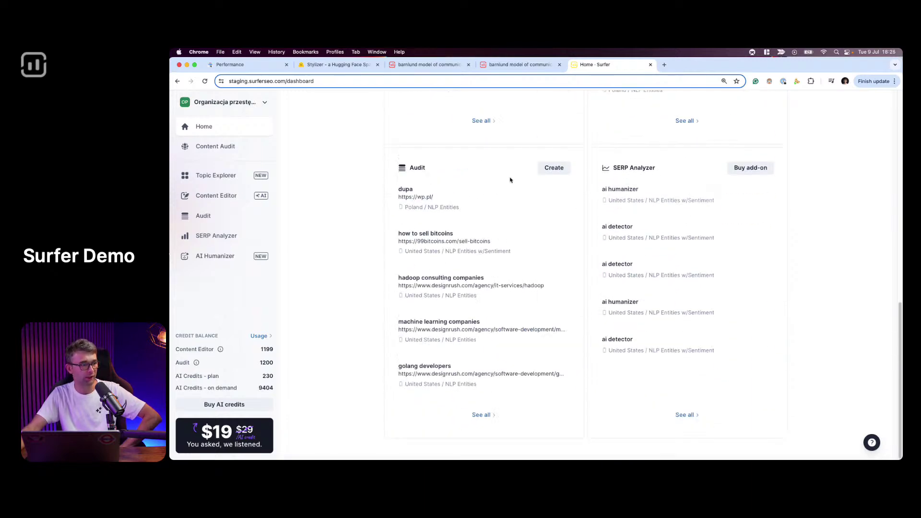
scroll(695, 215, up, 7)
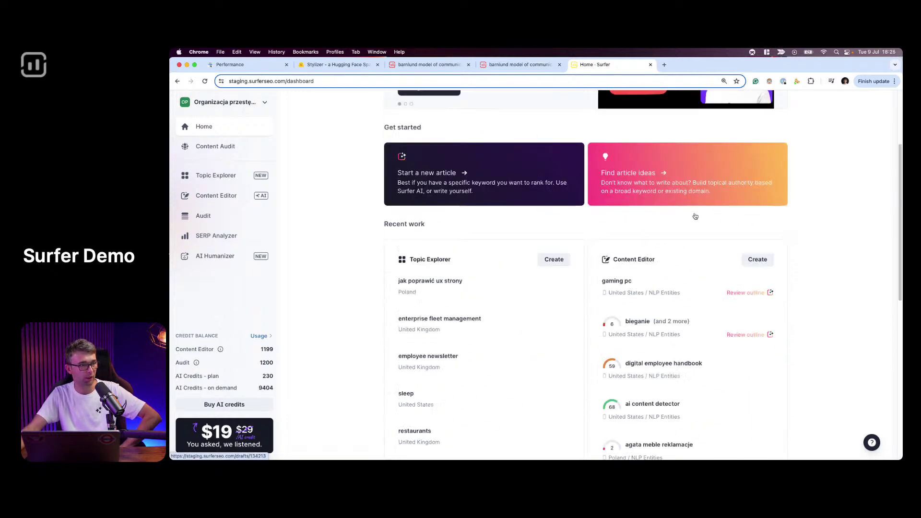
scroll(598, 242, down, 9)
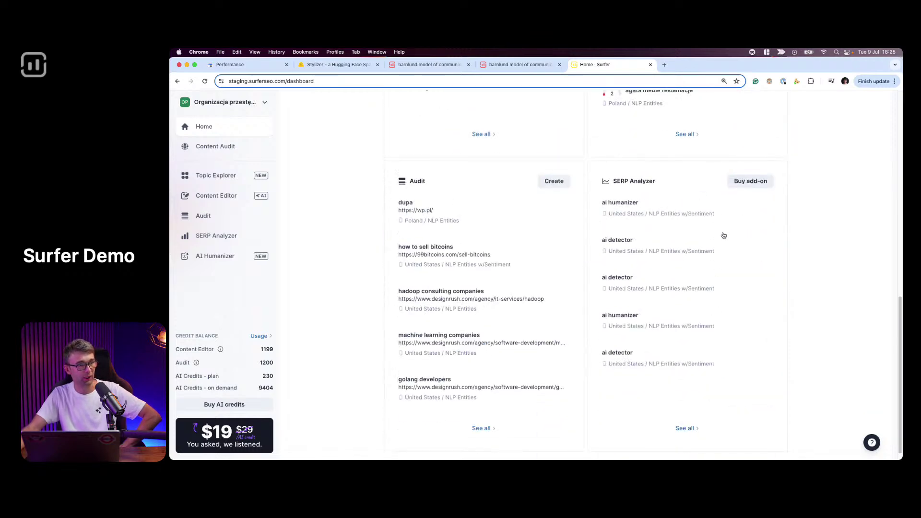
scroll(724, 234, up, 5)
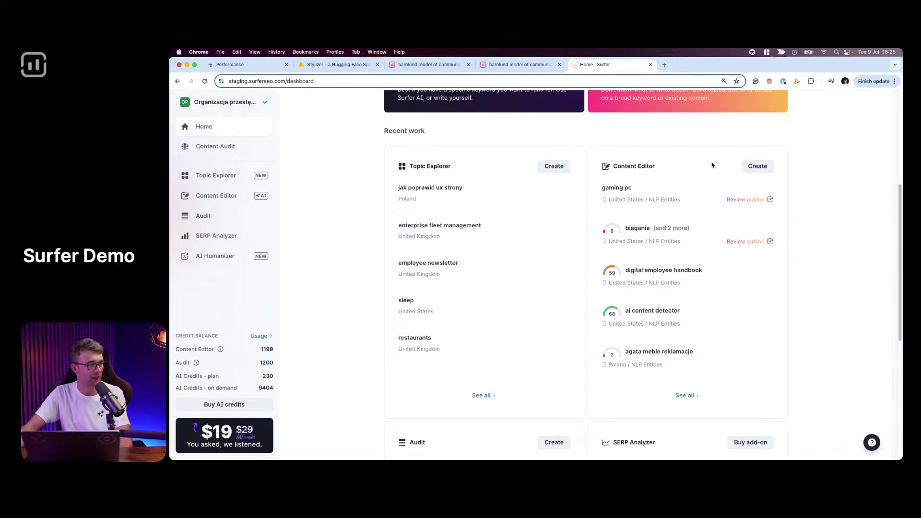
Step: Open the Home dashboard from the barnlund model of communication draft, and load the surferseo.com pricing page in a new browser tab
click(428, 66)
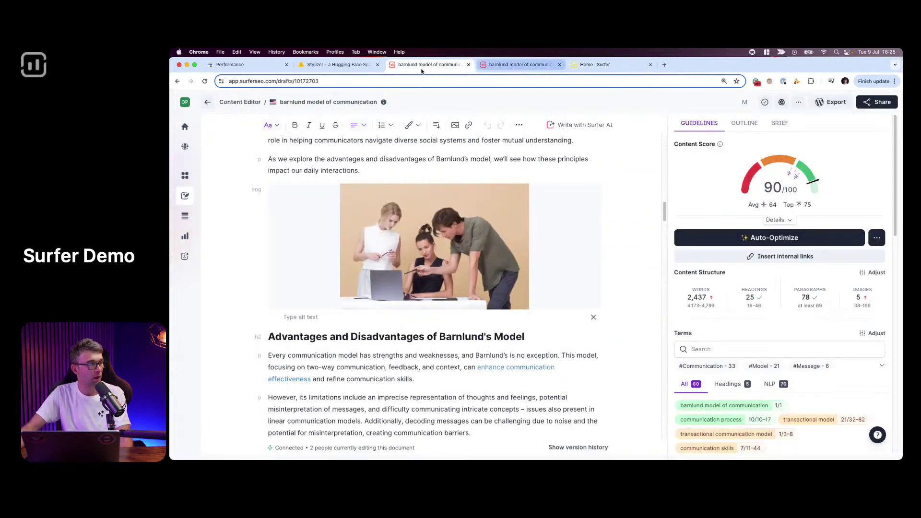
click(190, 129)
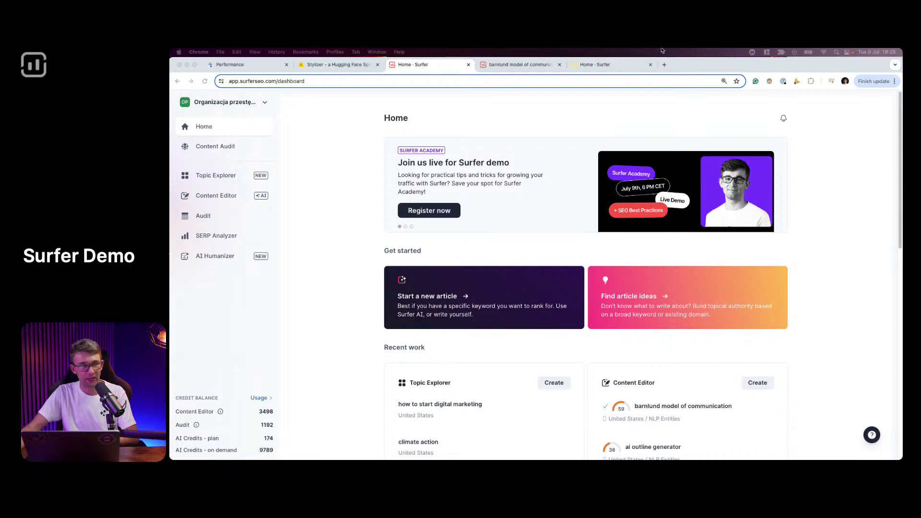
click(664, 65)
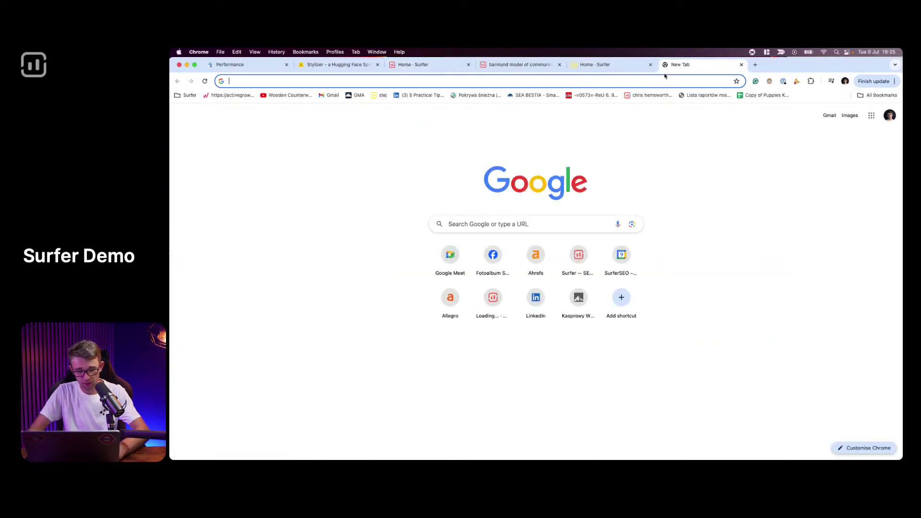
text(sur)
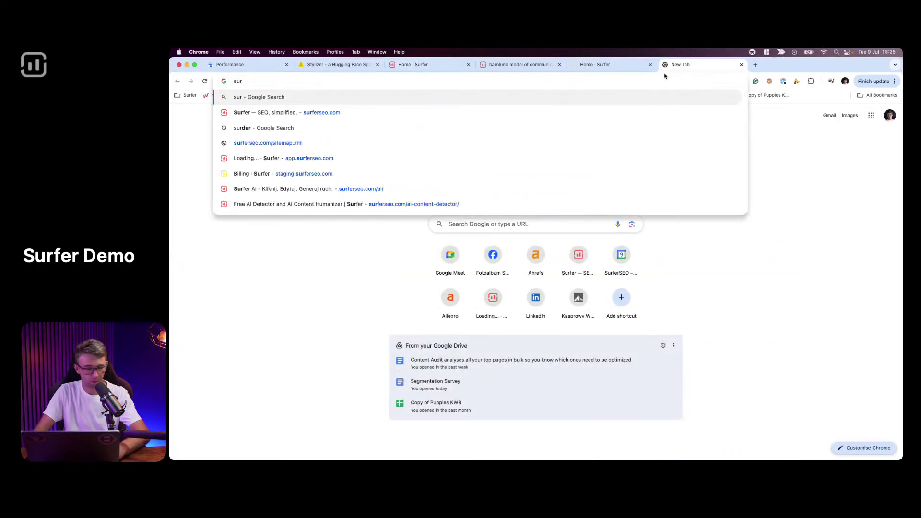
text(f)
key(Return)
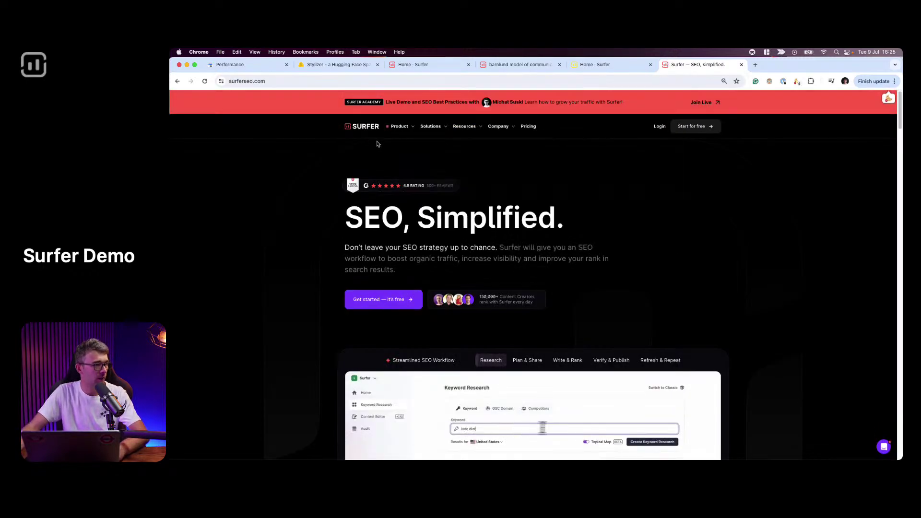
click(528, 126)
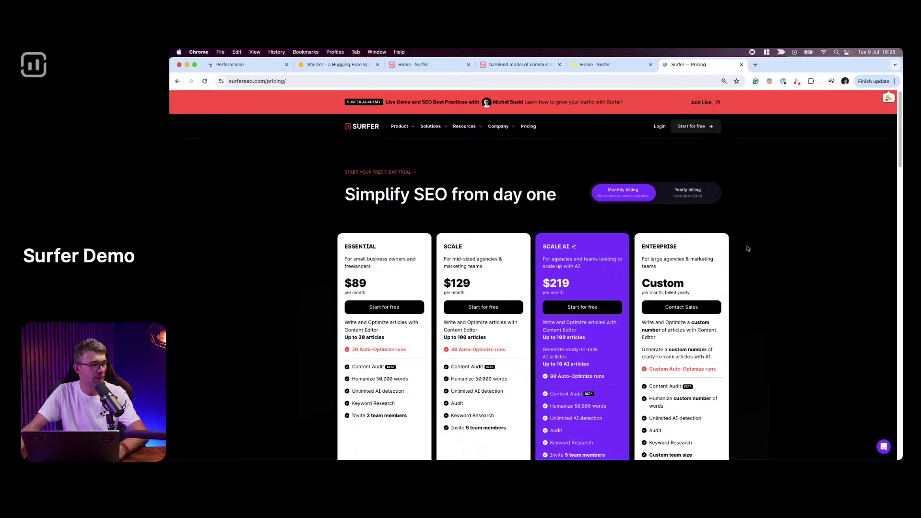
Step: Compare the Auto-Optimize runs included in the Essential, Scale and Scale AI plans
scroll(765, 254, down, 4)
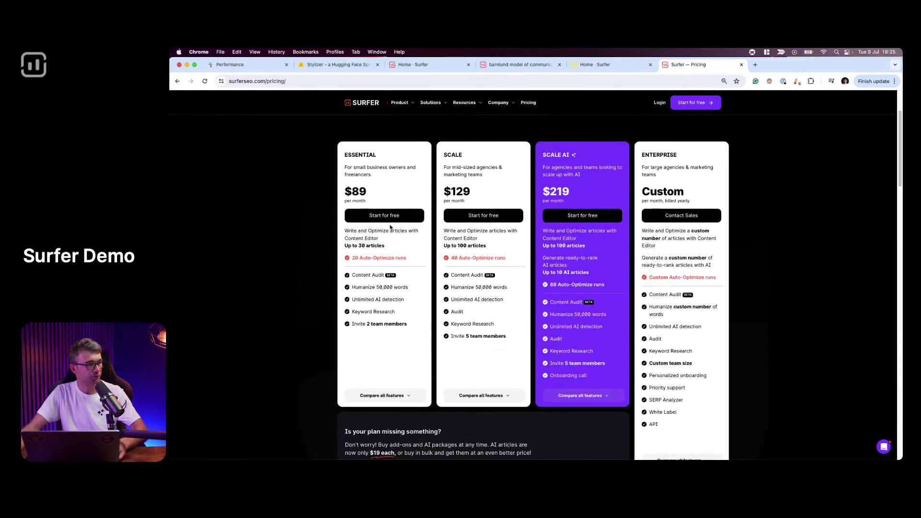
triple_click(374, 260)
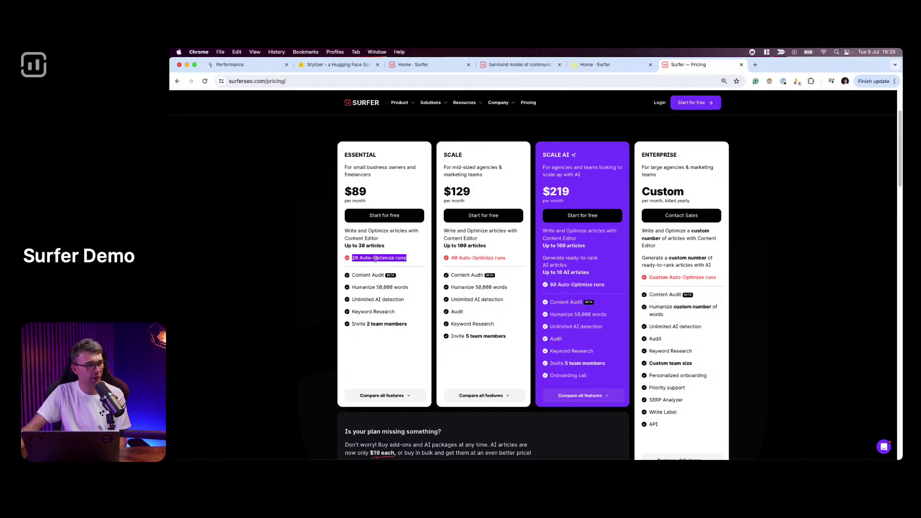
triple_click(480, 259)
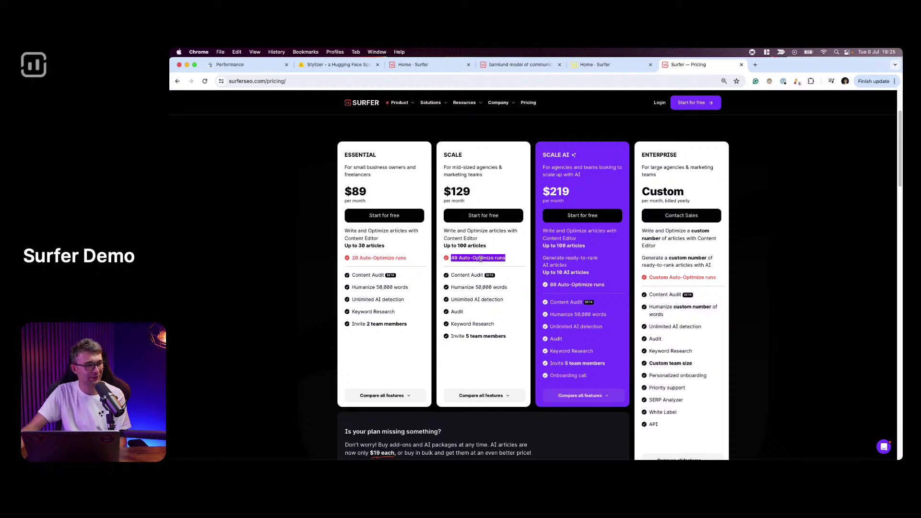
triple_click(577, 285)
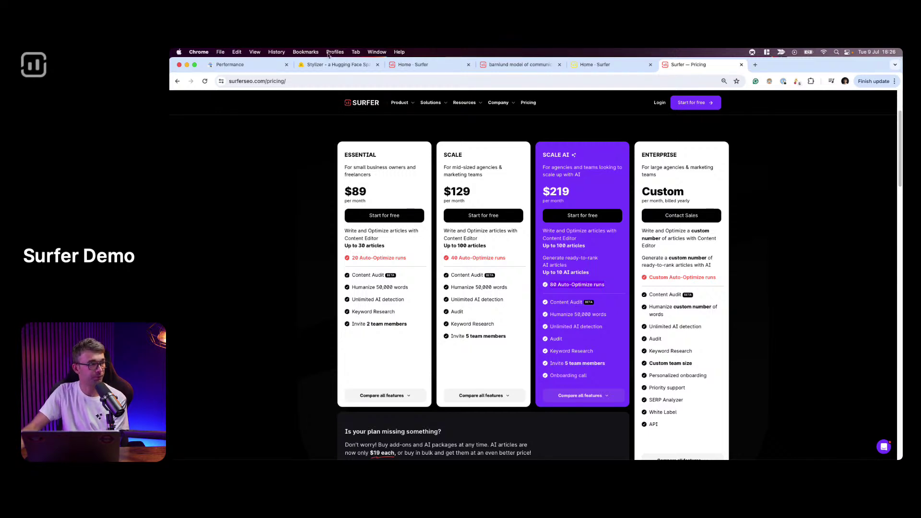
Step: Return to the Surfer app and reopen the "barnlund model of communication" draft in Content Editor
click(451, 69)
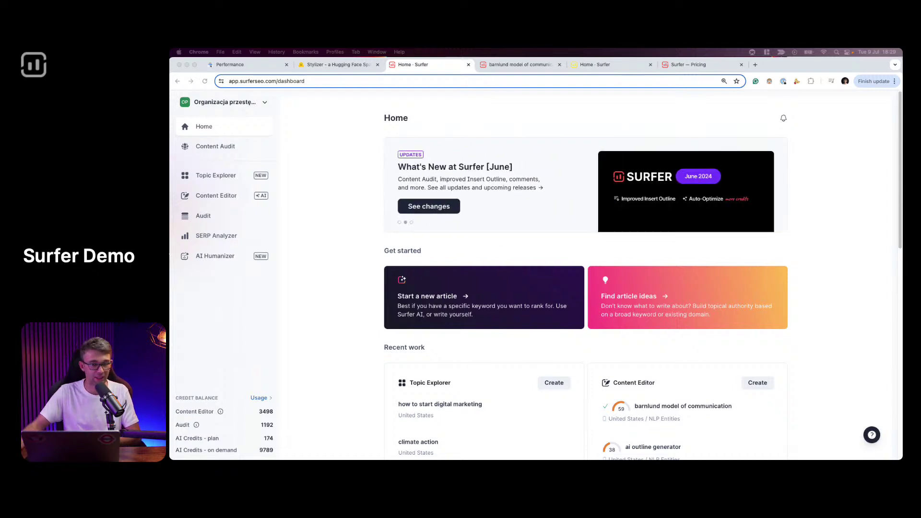
click(222, 202)
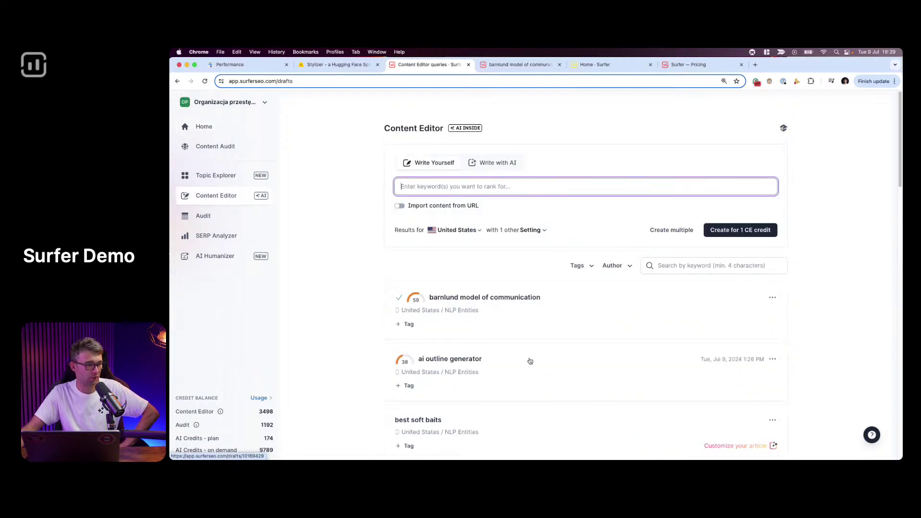
click(492, 326)
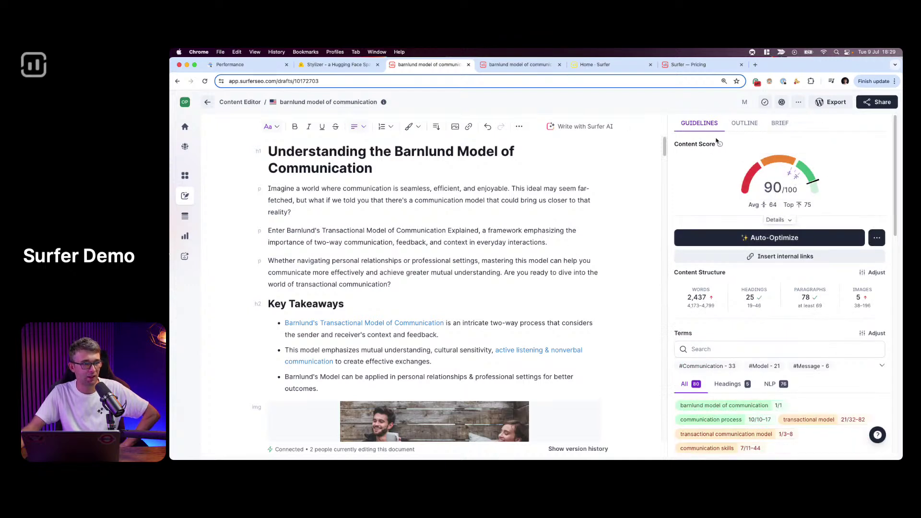
Step: Review the draft's version history, restore the Jul 09 at 05:42 PM version, and run Auto-Optimize on it
click(799, 103)
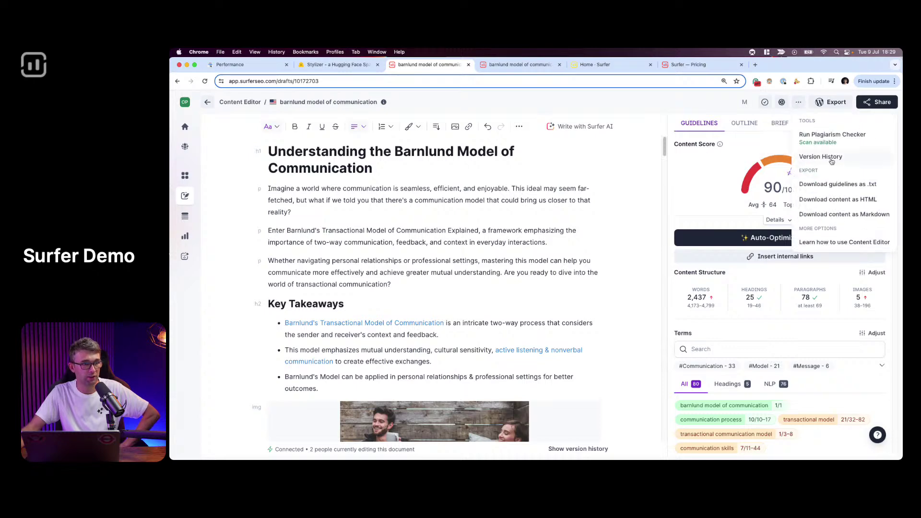
click(831, 161)
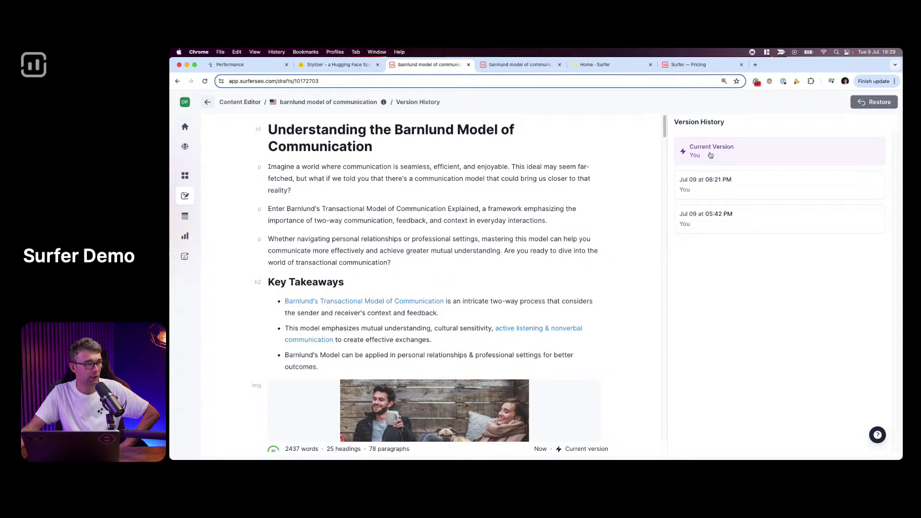
click(728, 186)
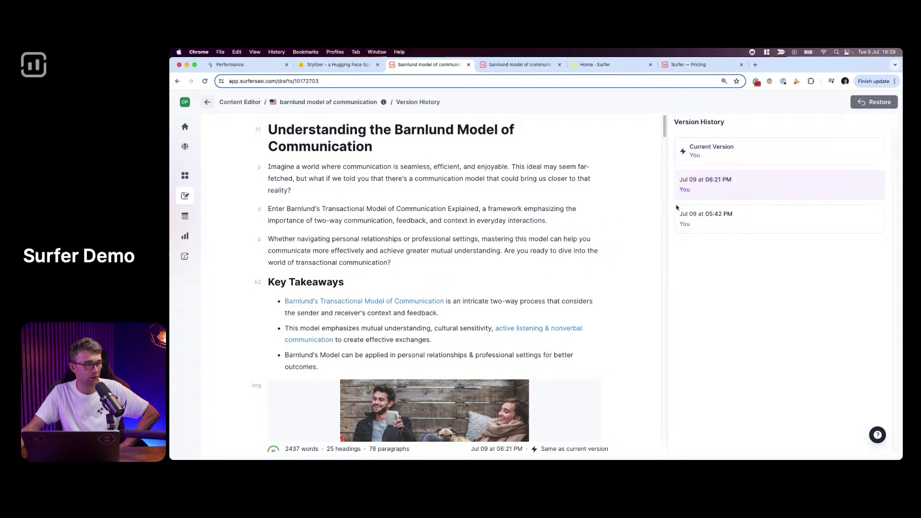
click(764, 221)
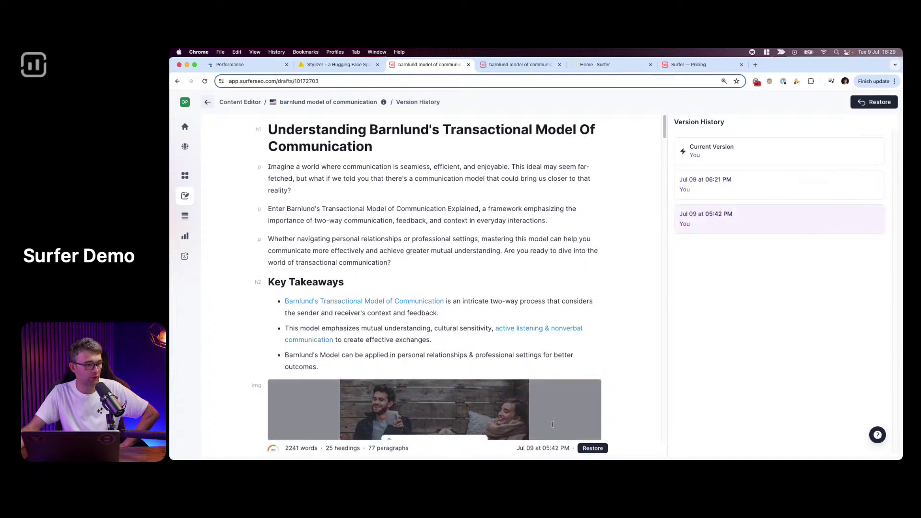
click(590, 448)
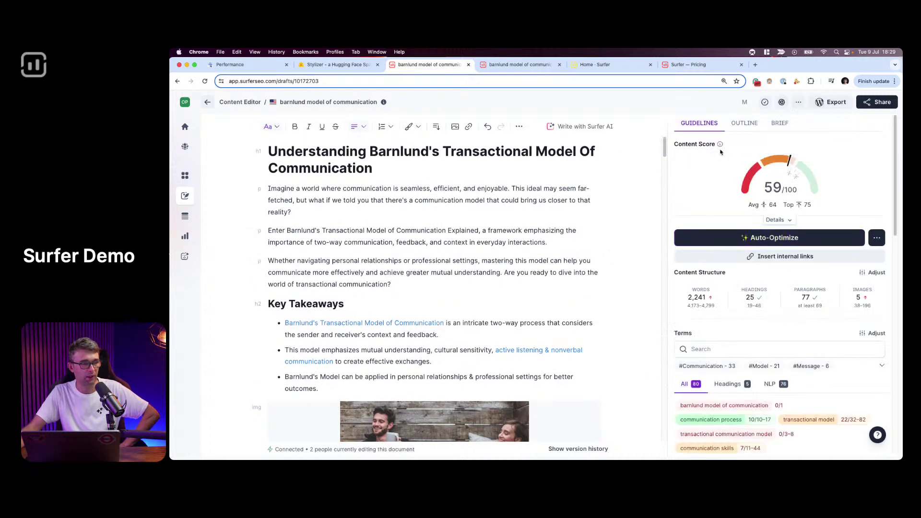
click(729, 241)
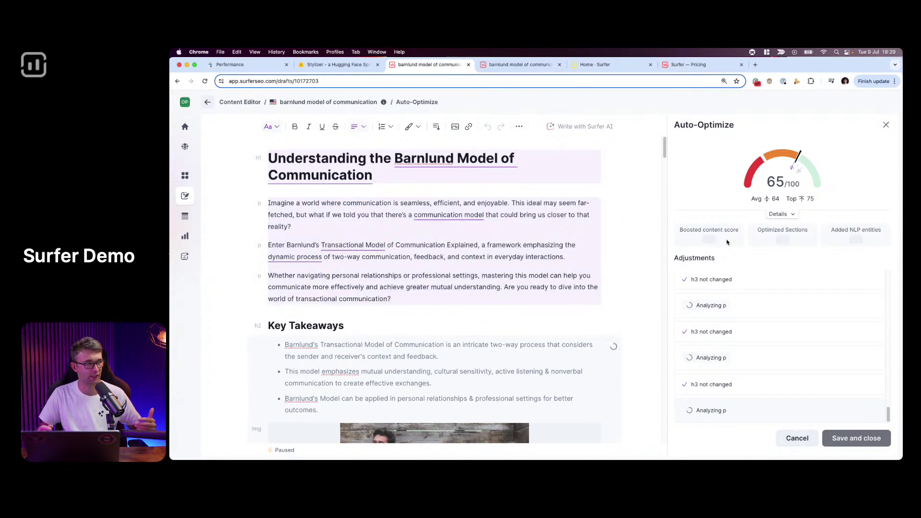
click(247, 66)
click(433, 103)
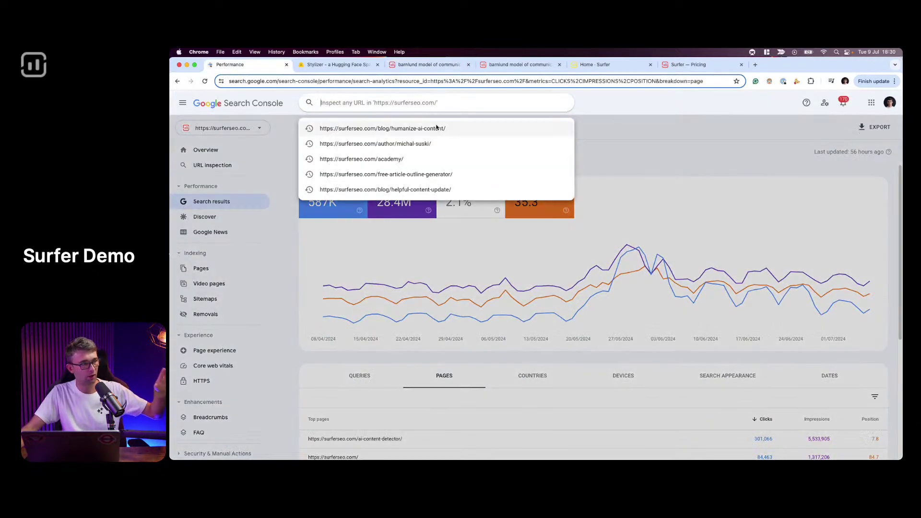
click(435, 128)
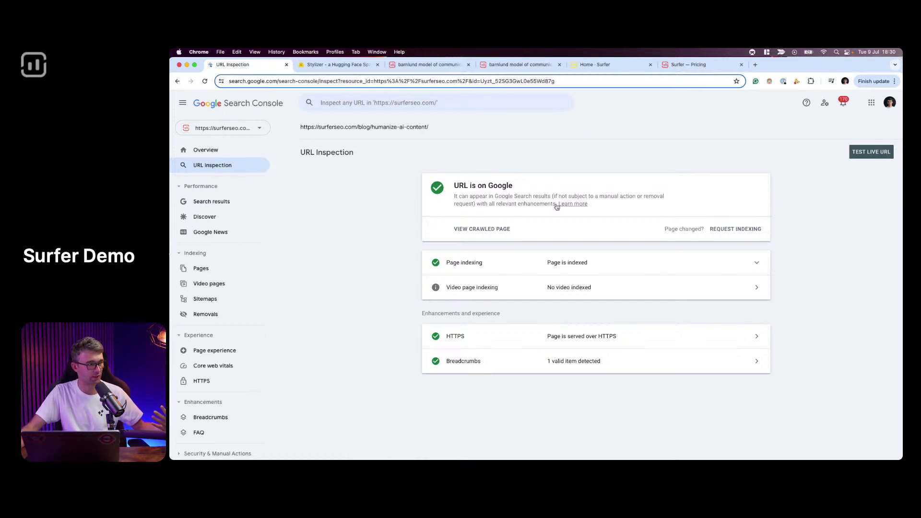
Step: Open the full search performance report from the Search Console overview and add the average position metric
click(223, 154)
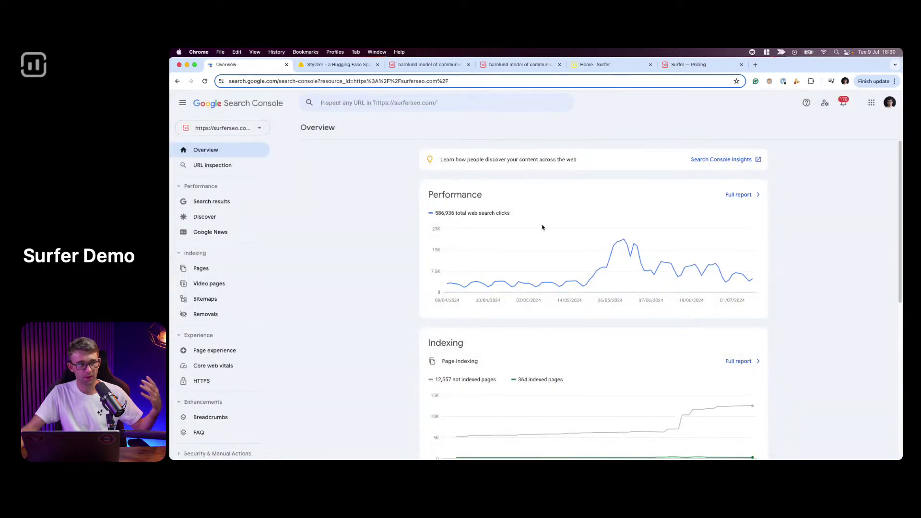
click(737, 200)
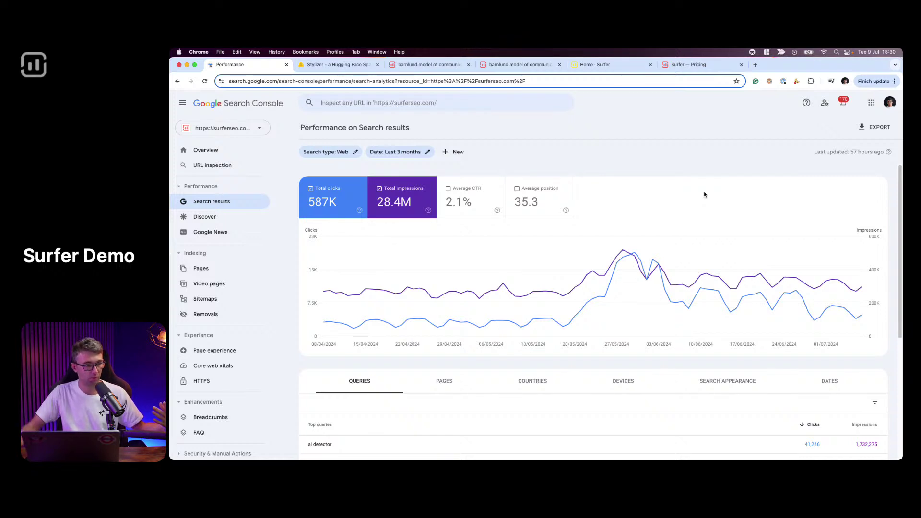
scroll(555, 361, down, 3)
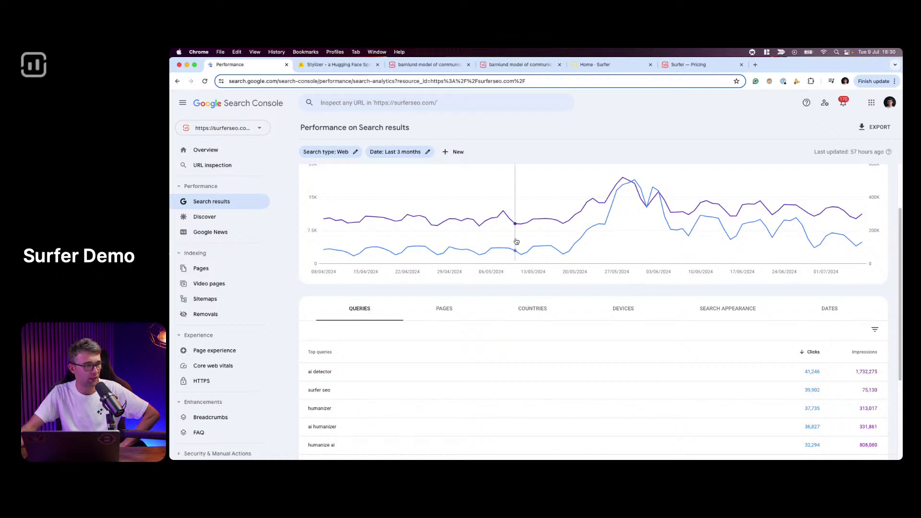
scroll(510, 238, up, 3)
click(534, 211)
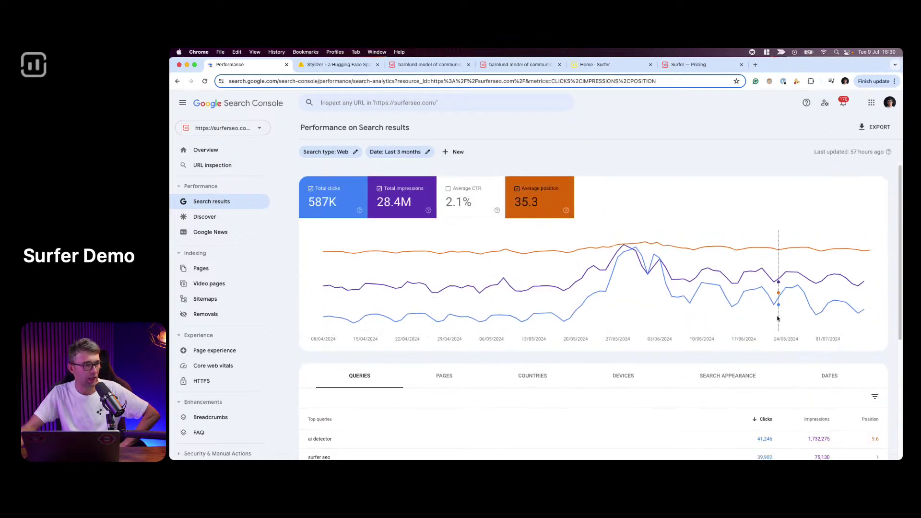
Step: Set the performance report's date range to the last 7 days
click(407, 157)
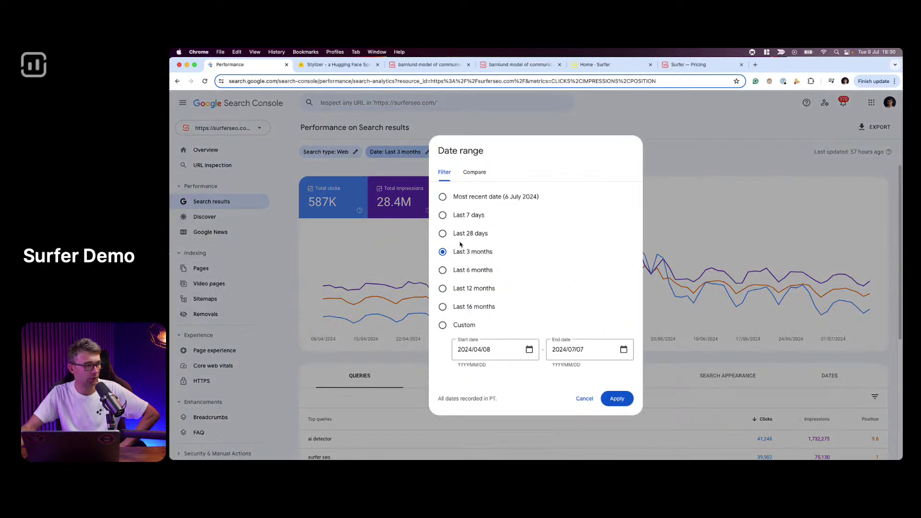
click(474, 215)
click(617, 398)
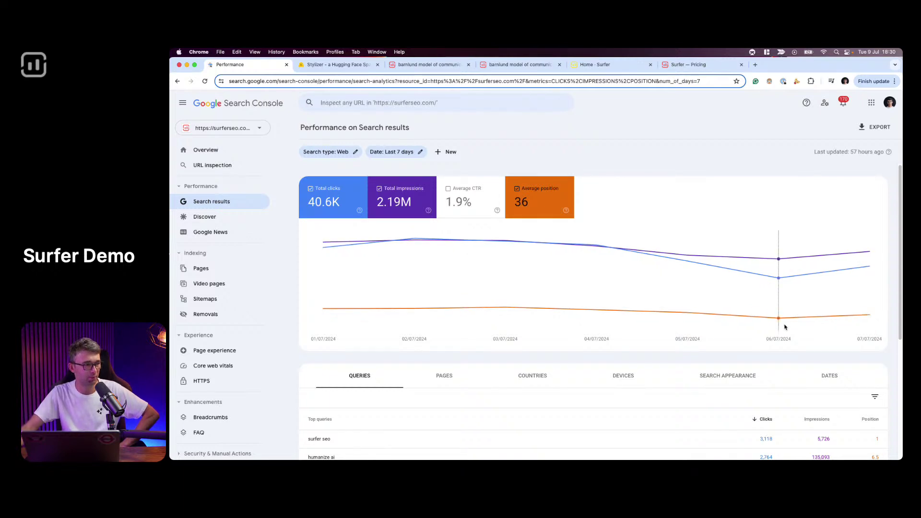
Step: Sort the top queries by position in ascending order and look through the list
scroll(787, 330, down, 3)
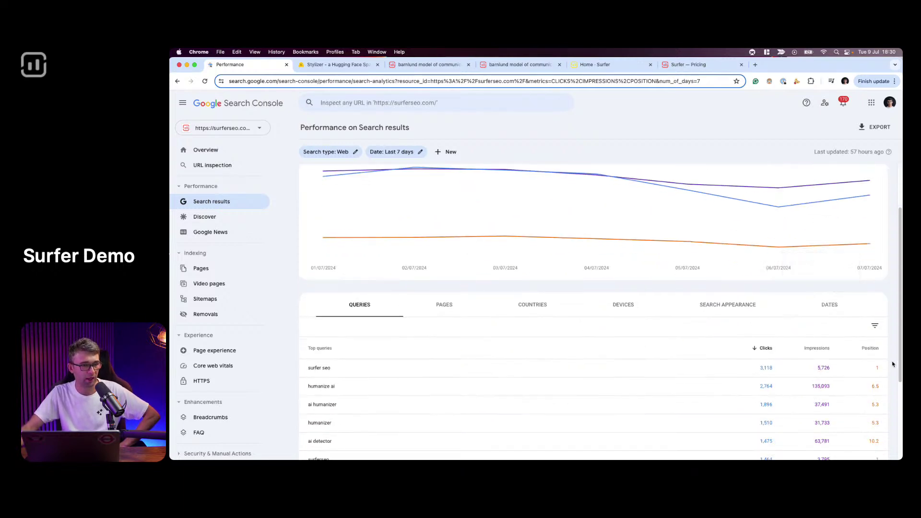
click(874, 352)
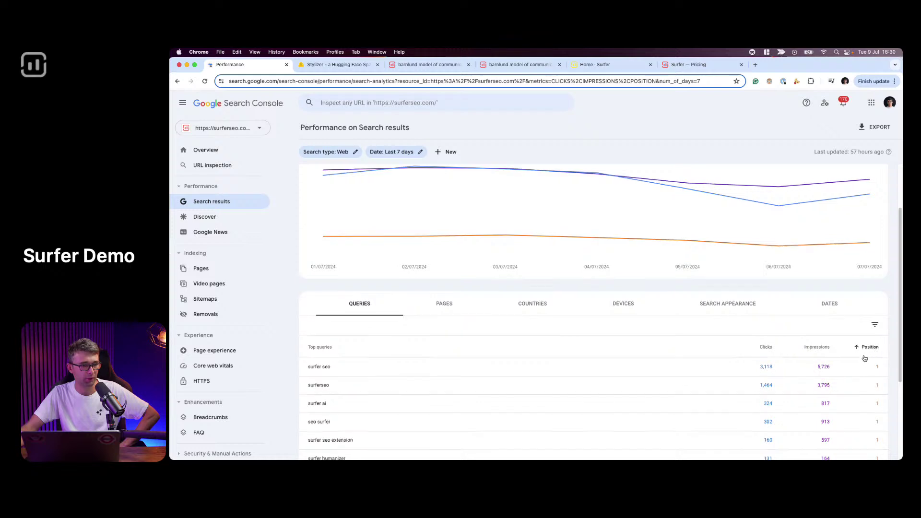
scroll(868, 364, down, 5)
scroll(866, 372, up, 5)
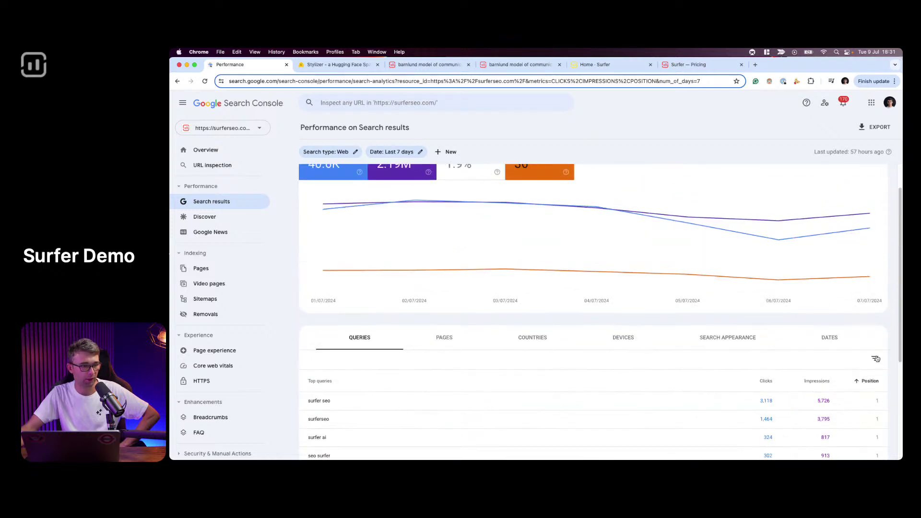
Step: Filter the top queries to those with a position greater than 10 and look through the filtered list
click(876, 360)
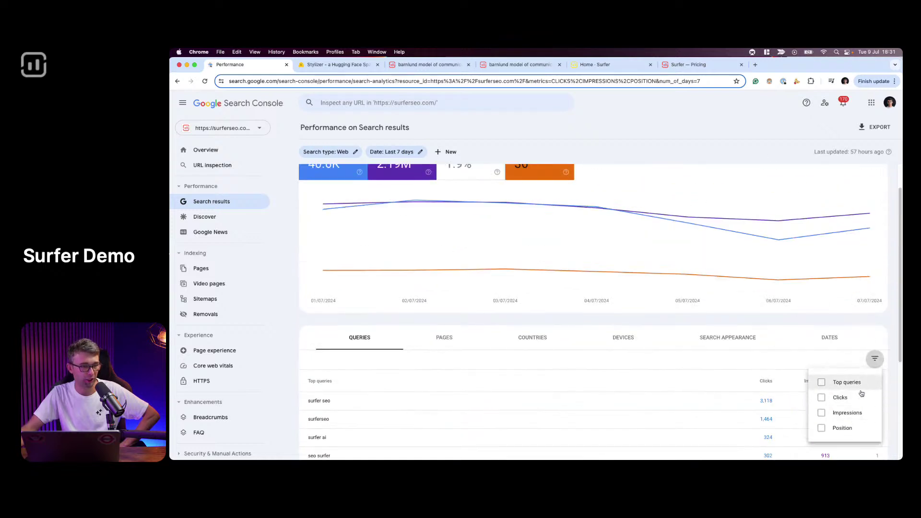
click(852, 429)
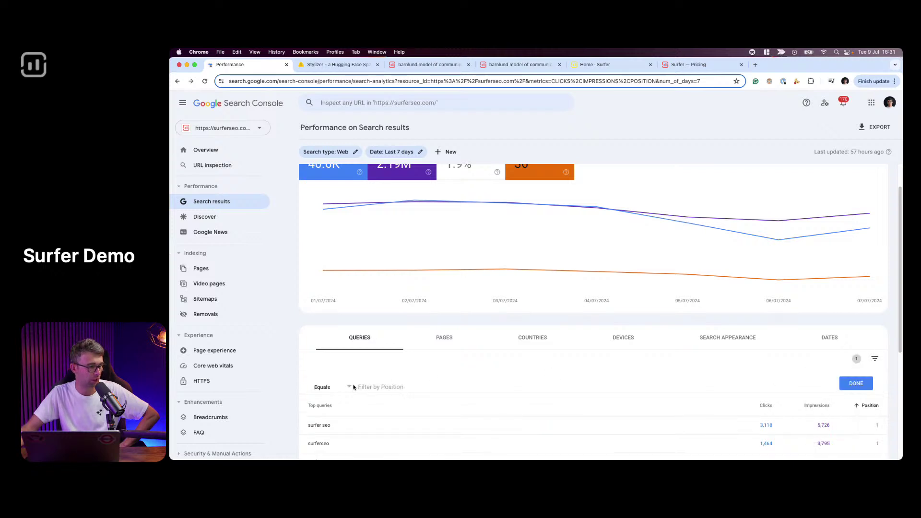
click(335, 387)
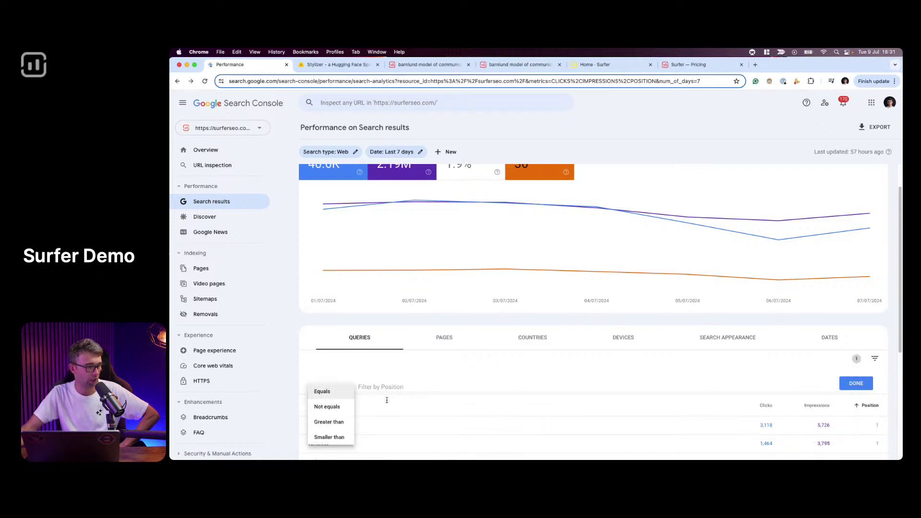
click(335, 421)
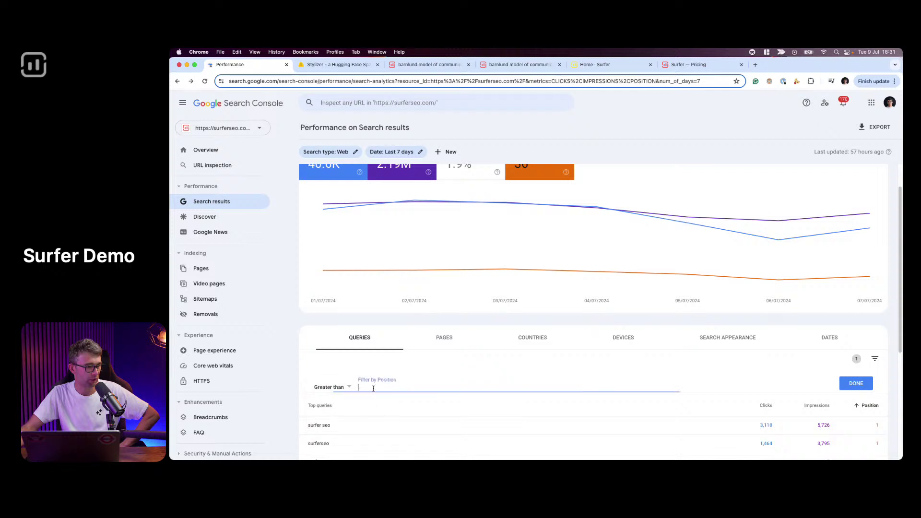
text(10)
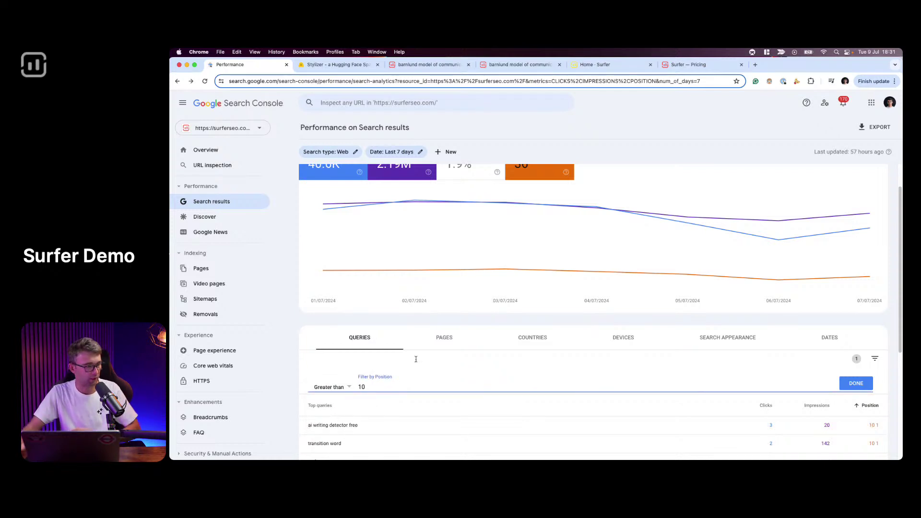
click(856, 387)
scroll(757, 368, down, 3)
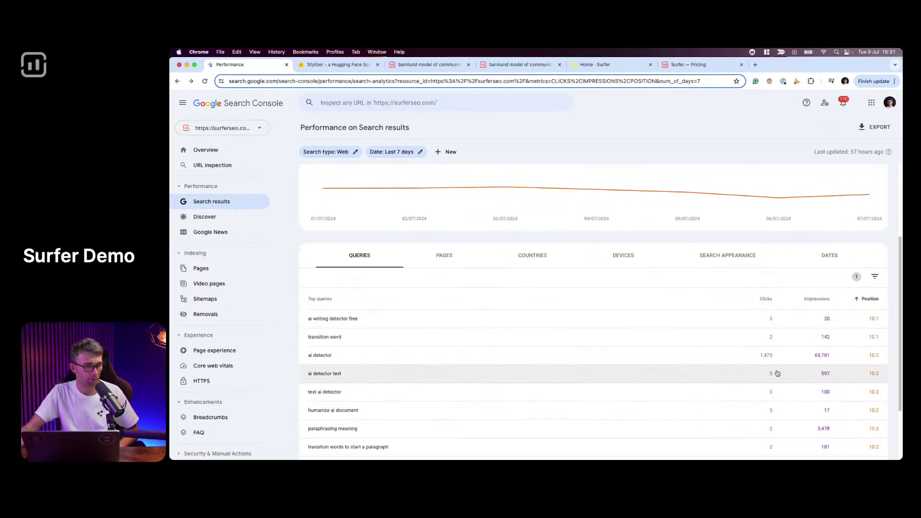
scroll(777, 374, down, 3)
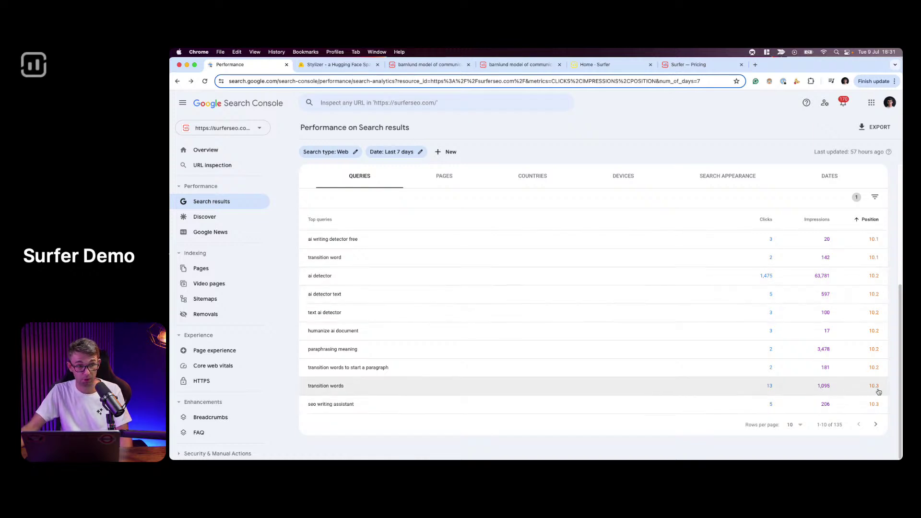
click(381, 389)
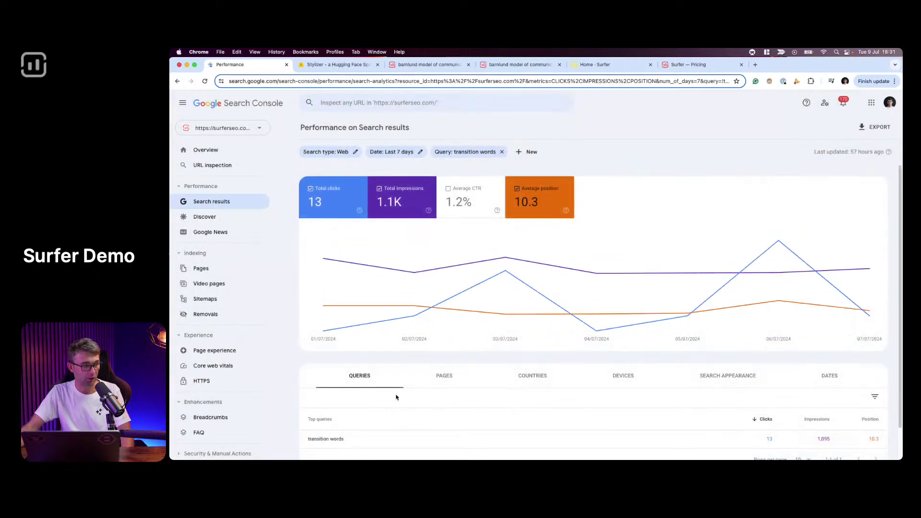
scroll(422, 377, down, 2)
click(439, 350)
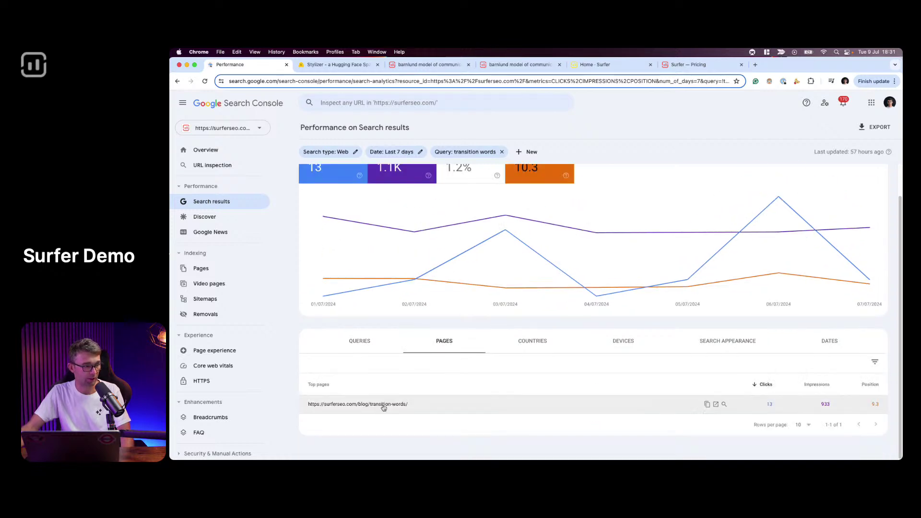
click(384, 405)
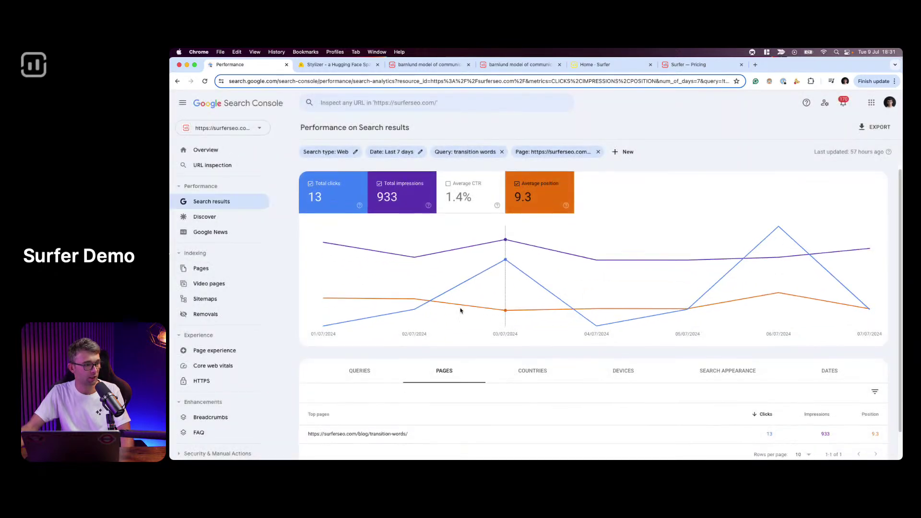
scroll(684, 389, down, 2)
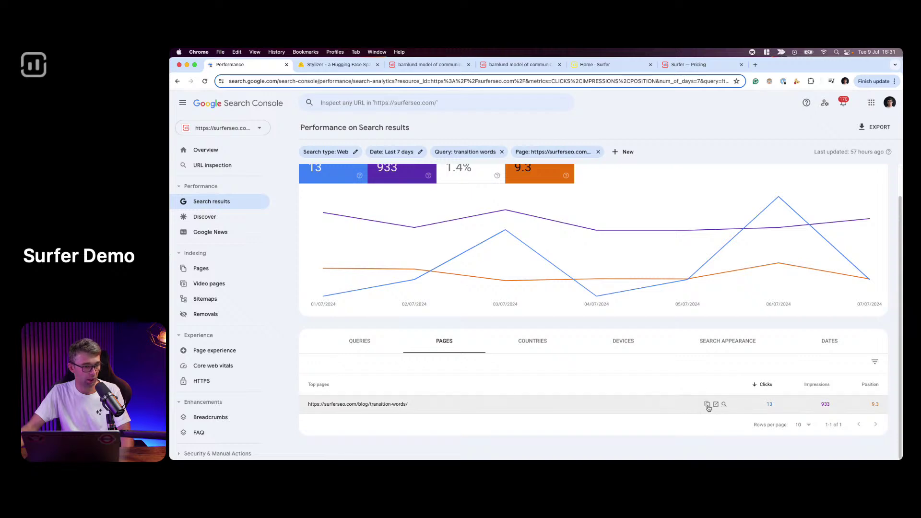
click(707, 404)
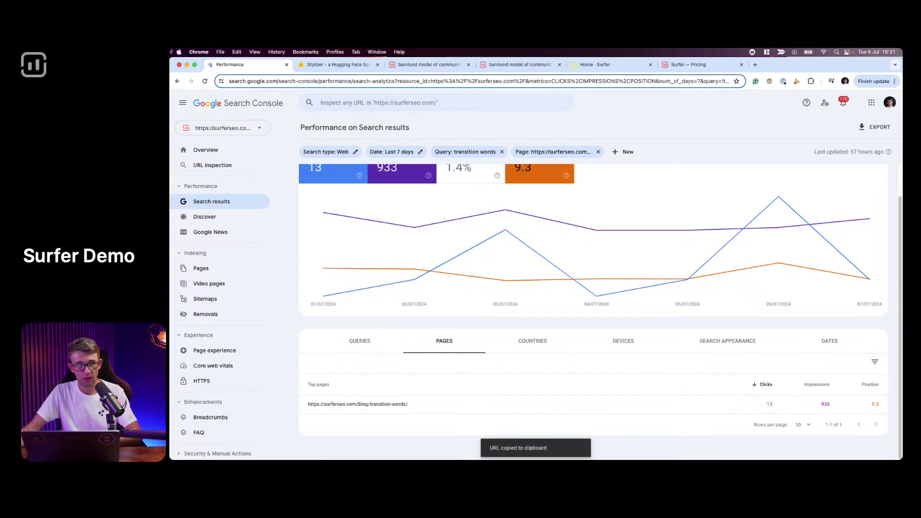
click(432, 66)
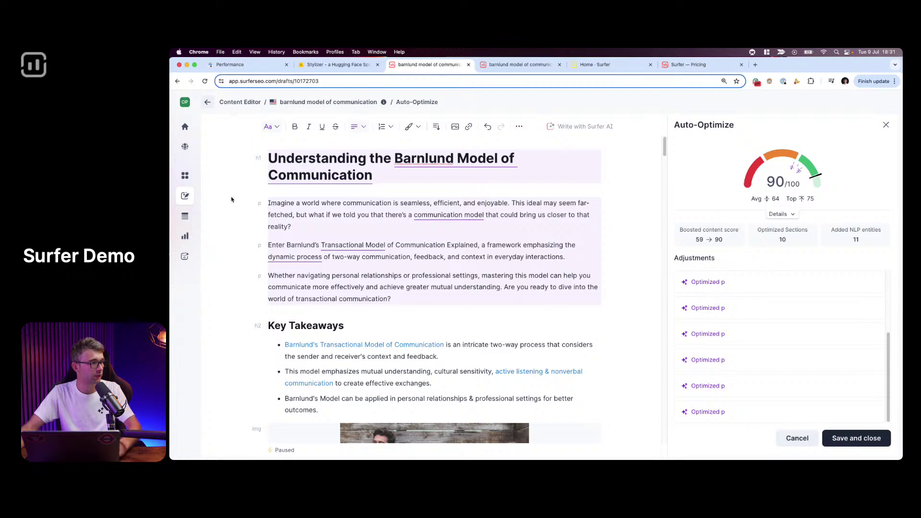
click(184, 195)
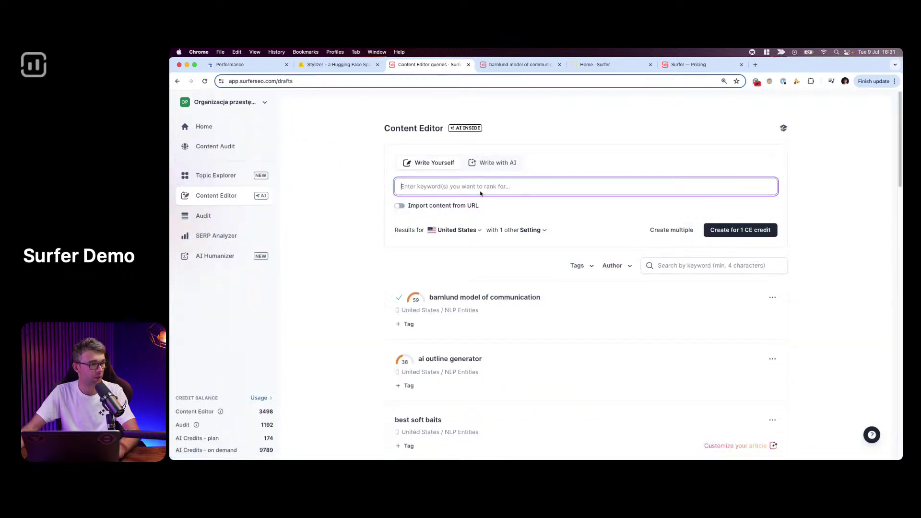
click(427, 207)
key(super+v)
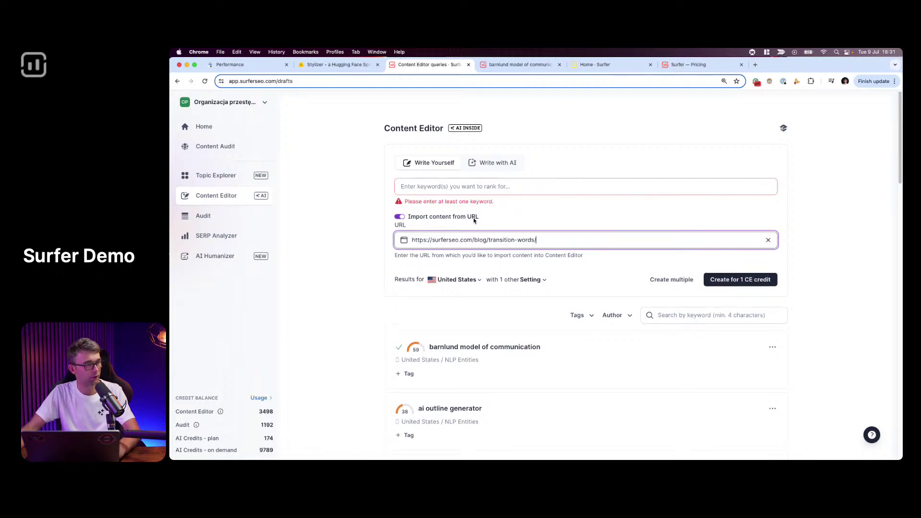
Step: Add the keyword "transition words" and create the Content Editor draft with the imported content
click(466, 187)
text(tra)
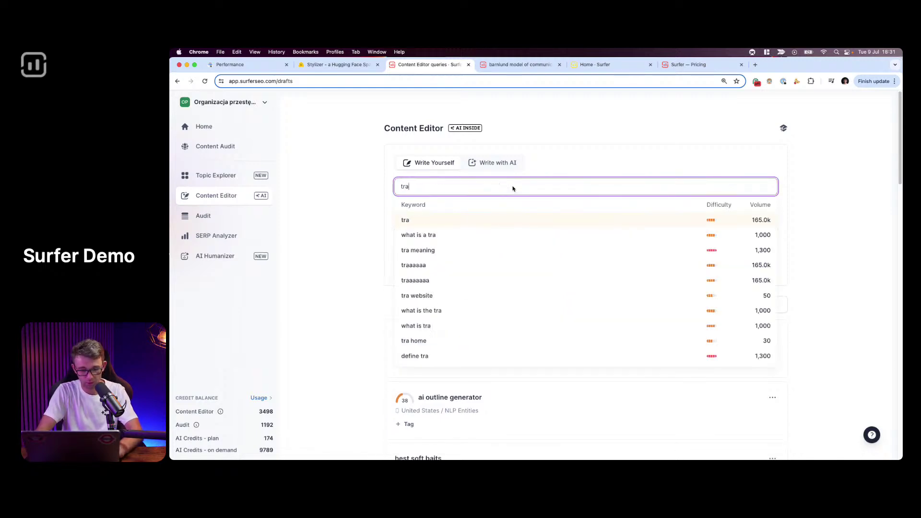
text(nsition words)
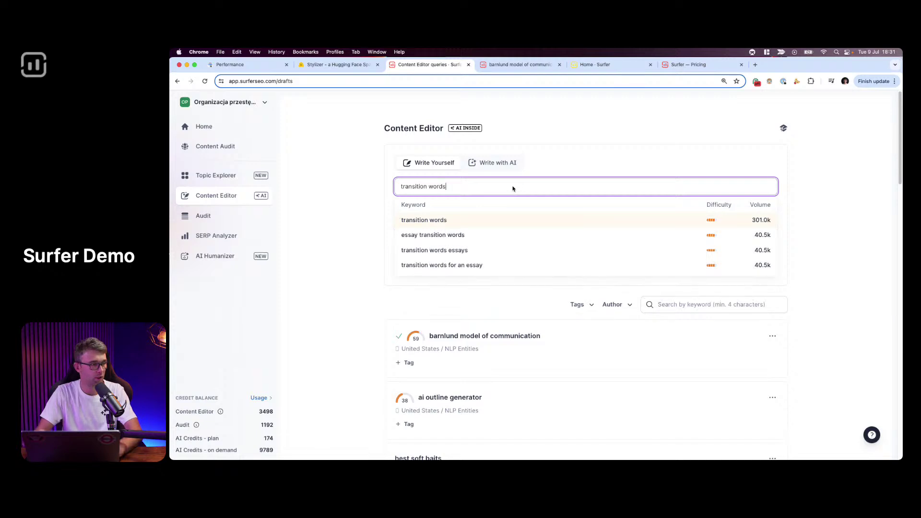
click(484, 223)
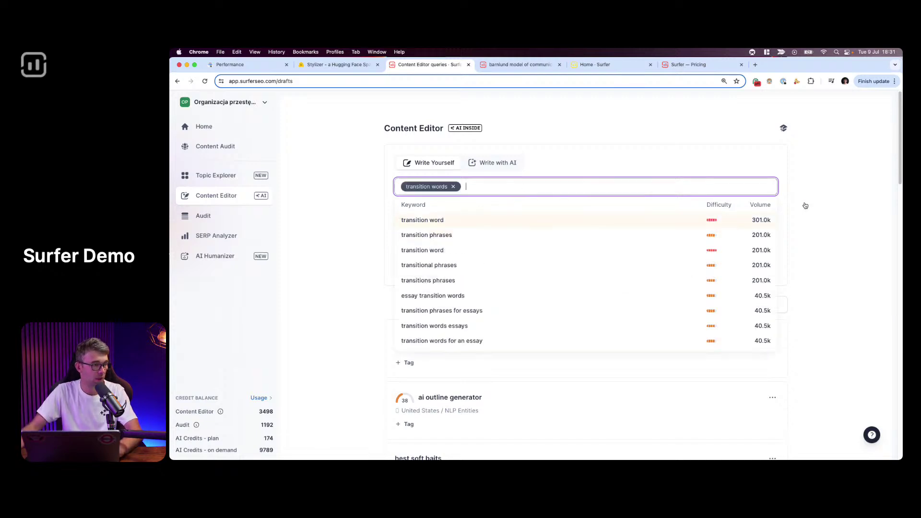
click(836, 195)
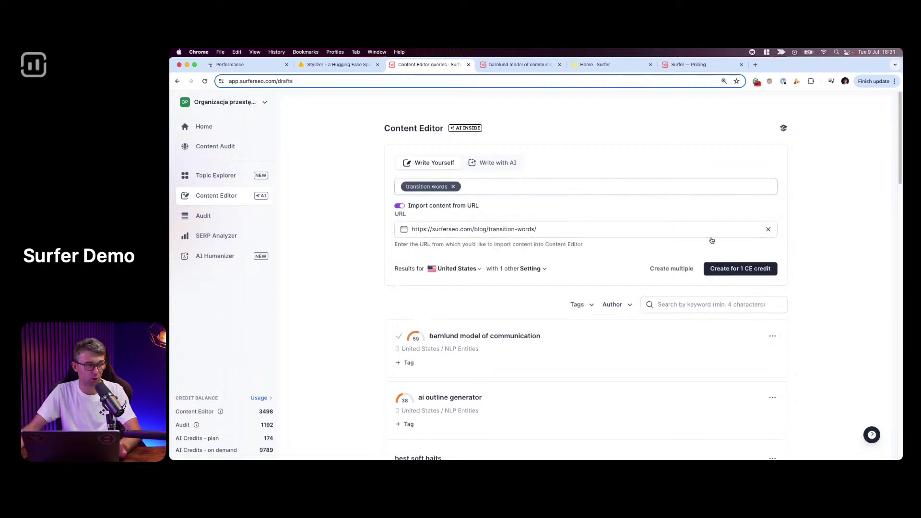
click(740, 277)
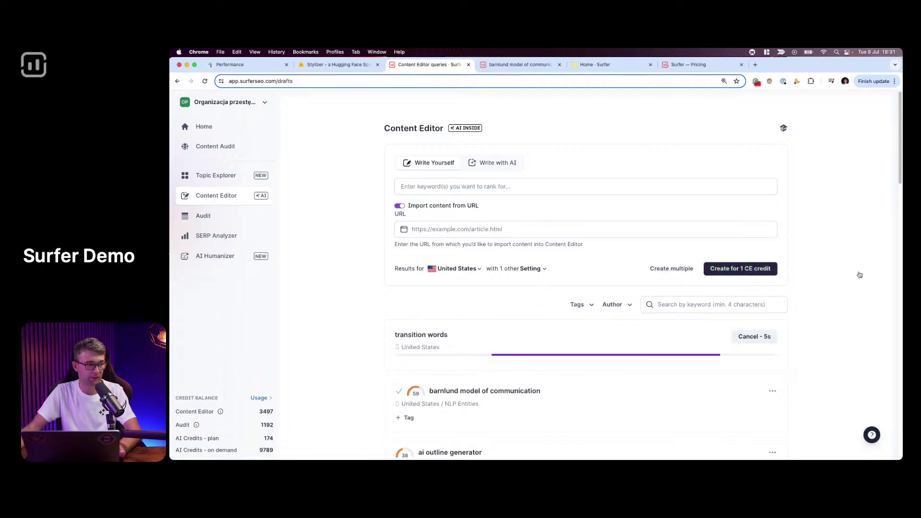
scroll(604, 223, down, 1)
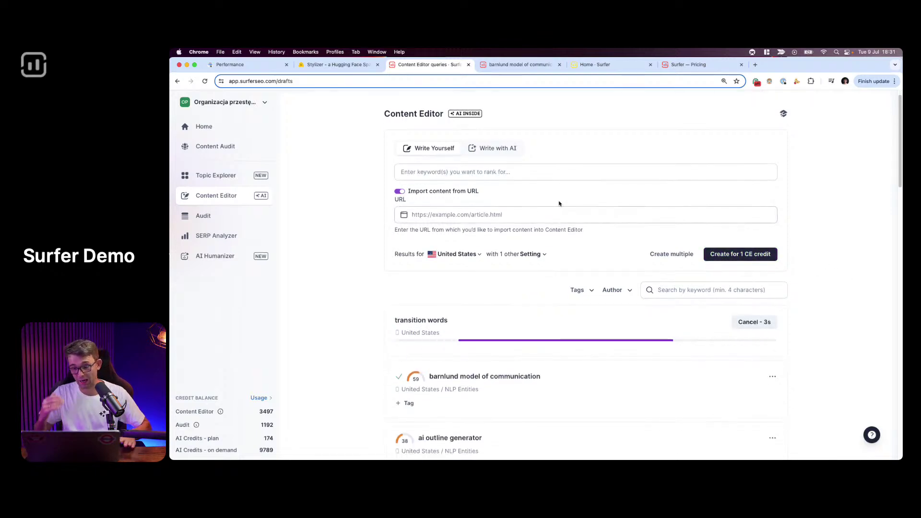
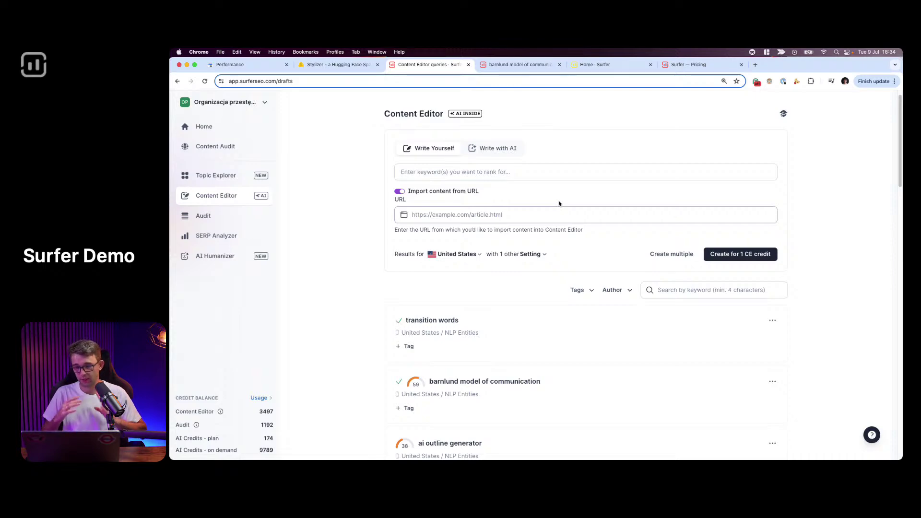
Step: Run Auto-Optimize on the new "transition words" draft and save the optimized content
click(499, 329)
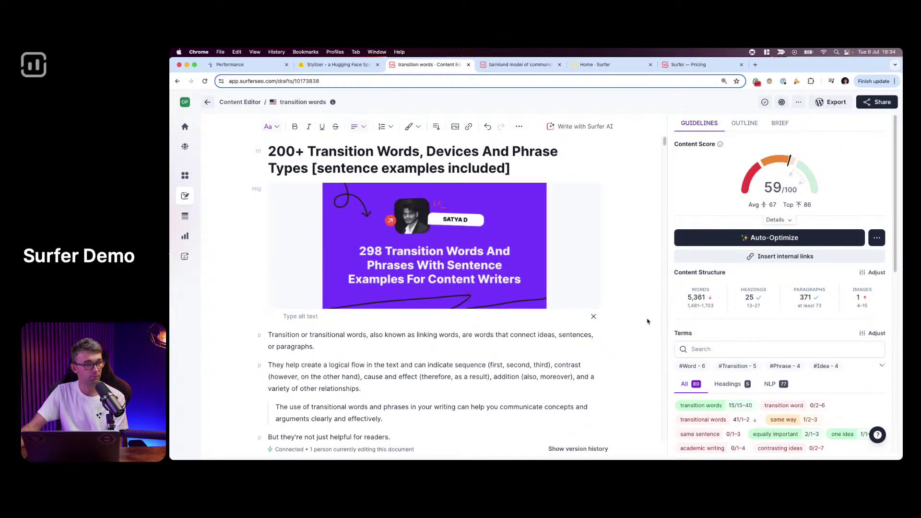
scroll(645, 306, down, 1)
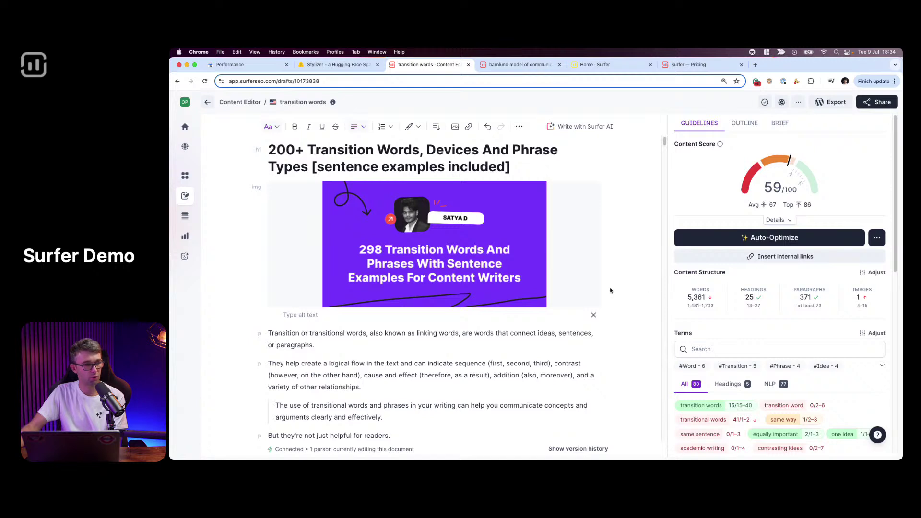
click(698, 240)
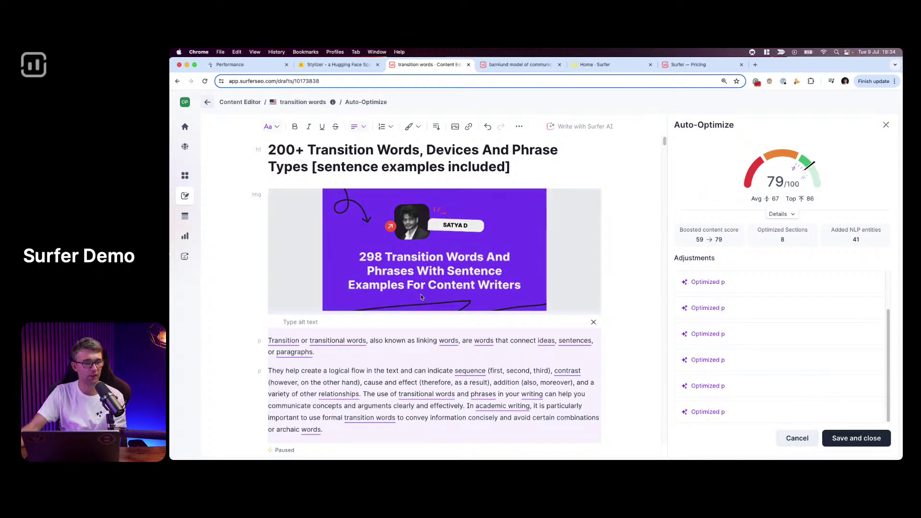
mouse_move(846, 412)
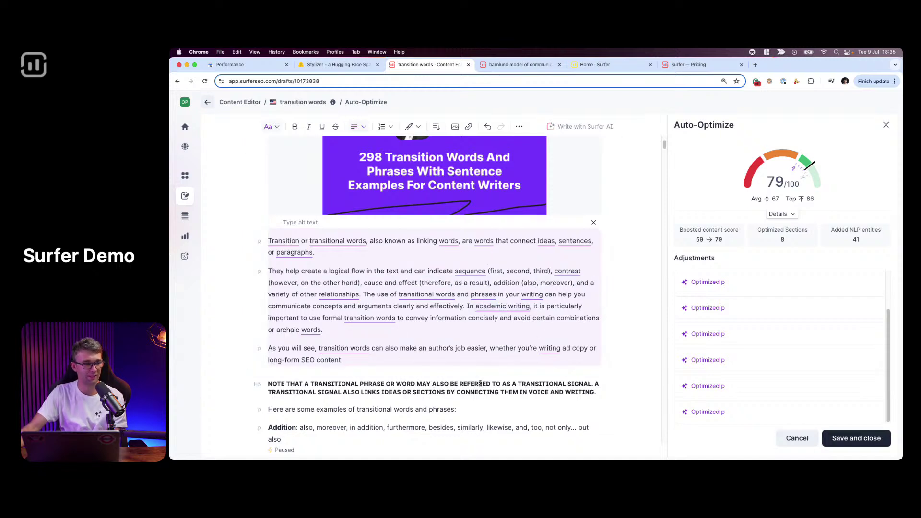
click(868, 439)
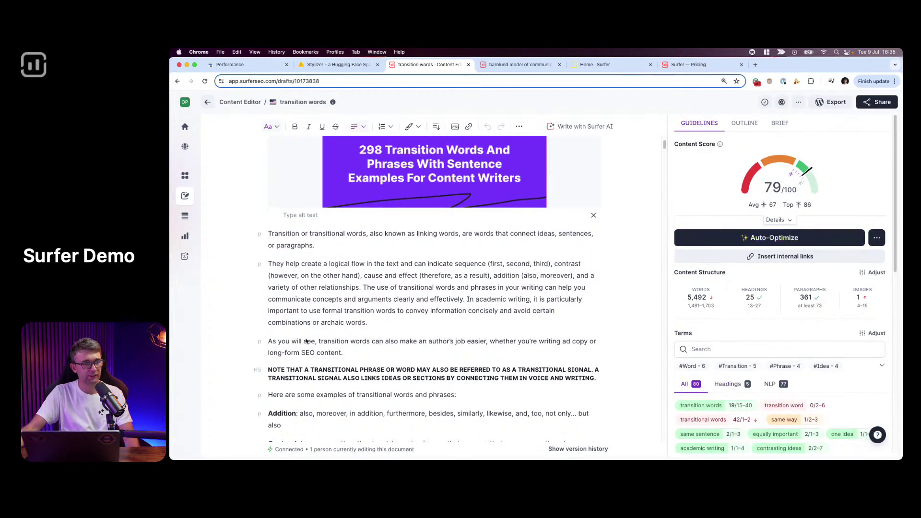
Step: Review the optimized article together with its content structure and suggested terms in the guidelines
scroll(341, 408, up, 3)
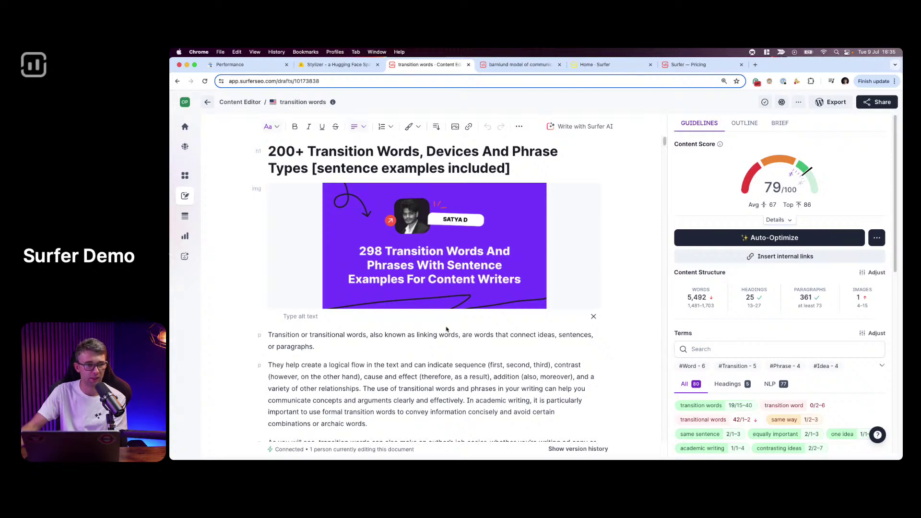
scroll(748, 287, down, 5)
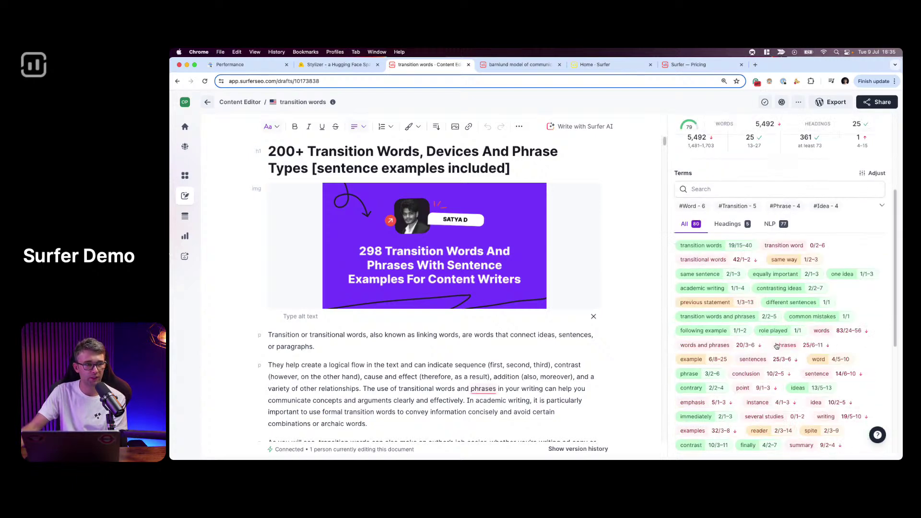
scroll(746, 271, up, 1)
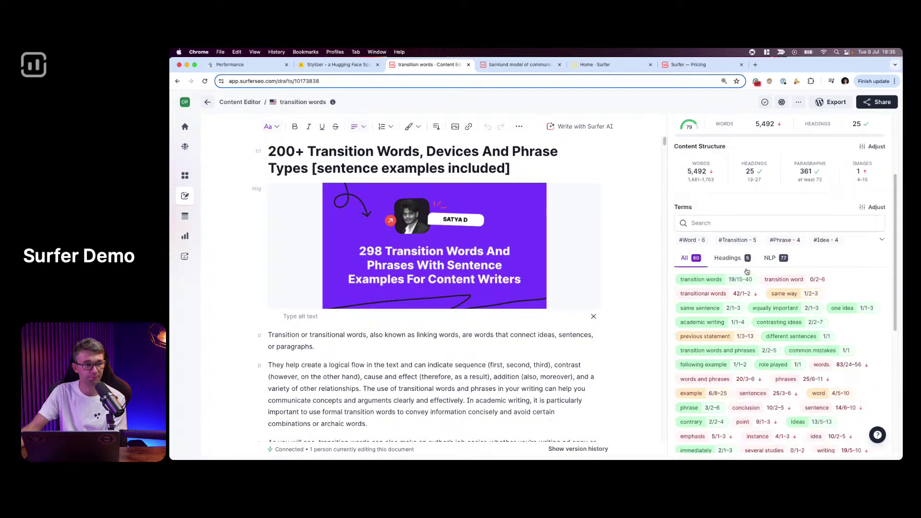
scroll(748, 271, up, 4)
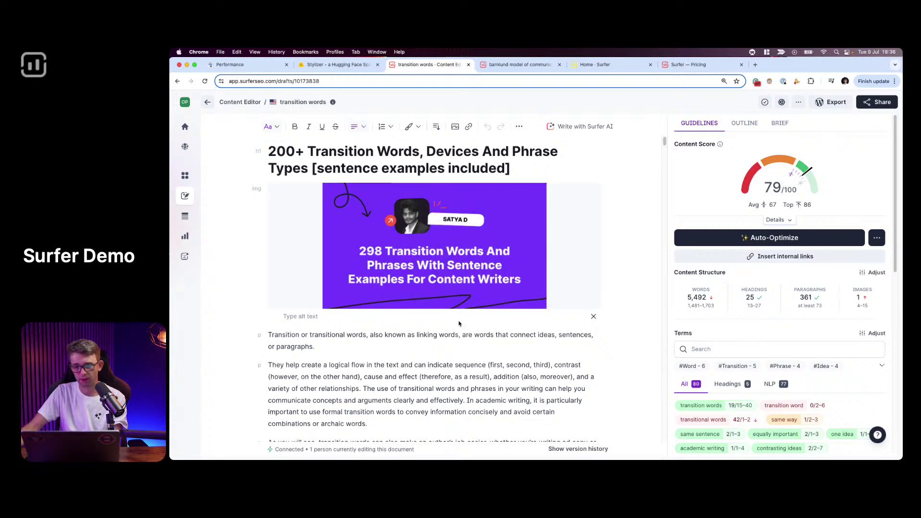
Step: Open the Content Audit for peepstrategy.com, look through its top pages and dismiss the satisfaction survey
click(185, 147)
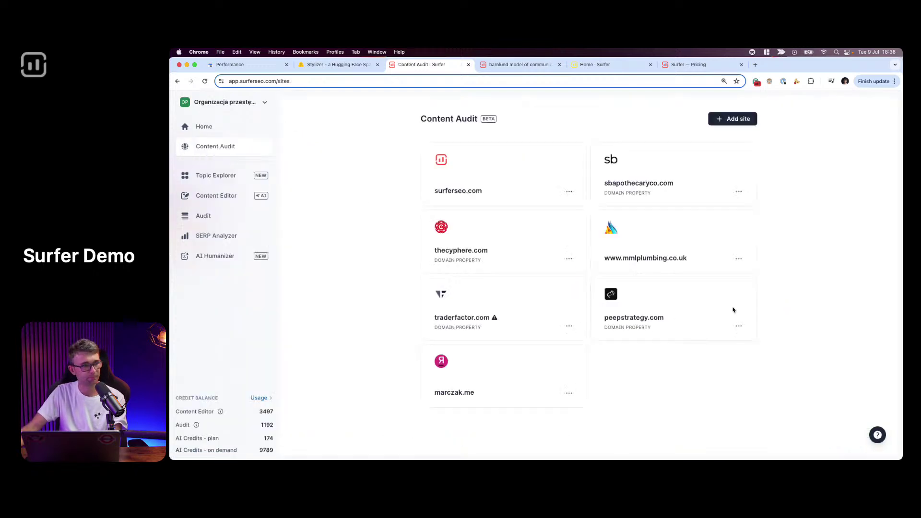
click(675, 321)
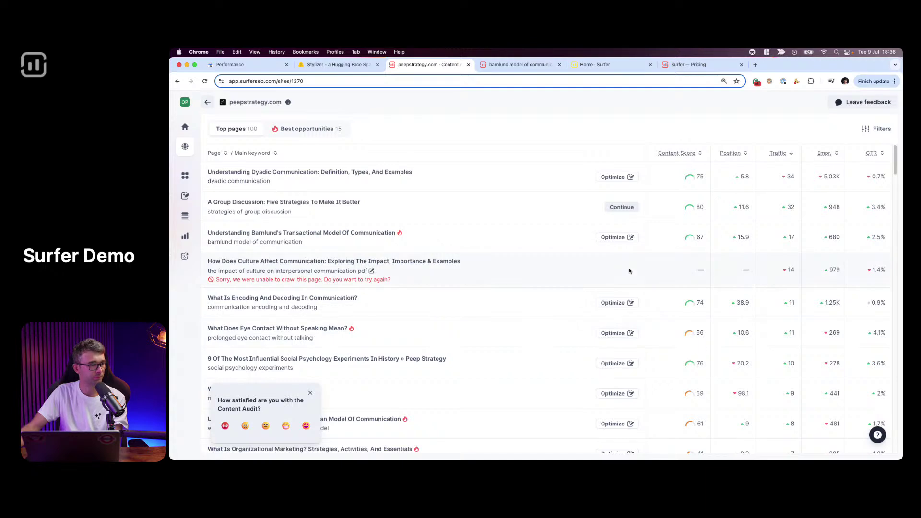
scroll(667, 147, down, 15)
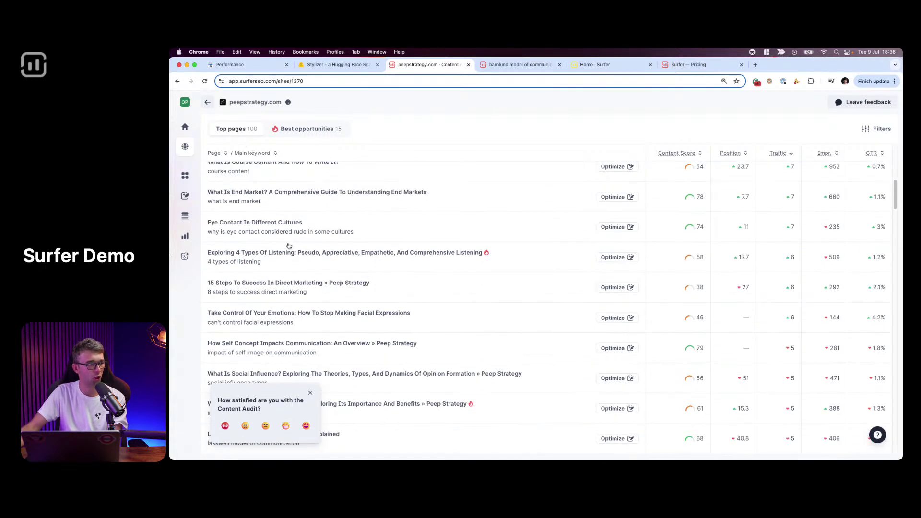
click(309, 395)
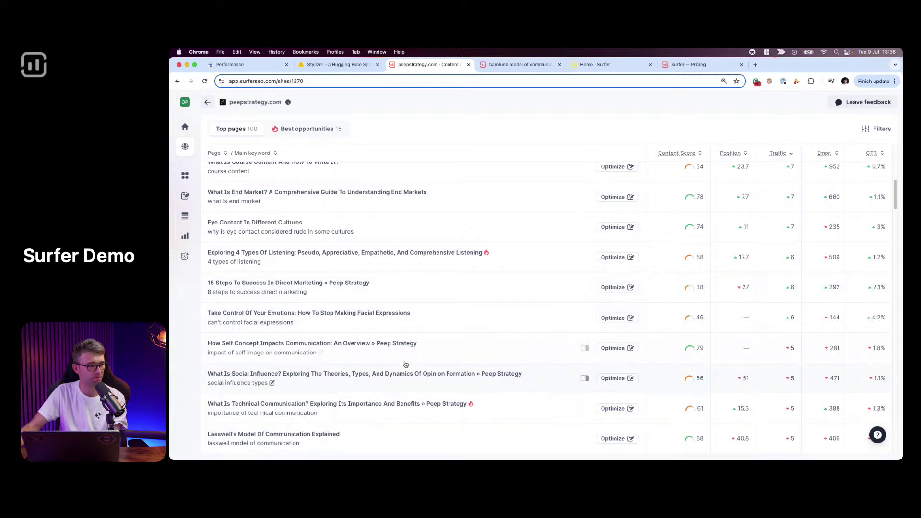
Step: Show the best opportunities for peepstrategy.com and highlight the sentence explaining how these pages are selected
scroll(405, 361, up, 3)
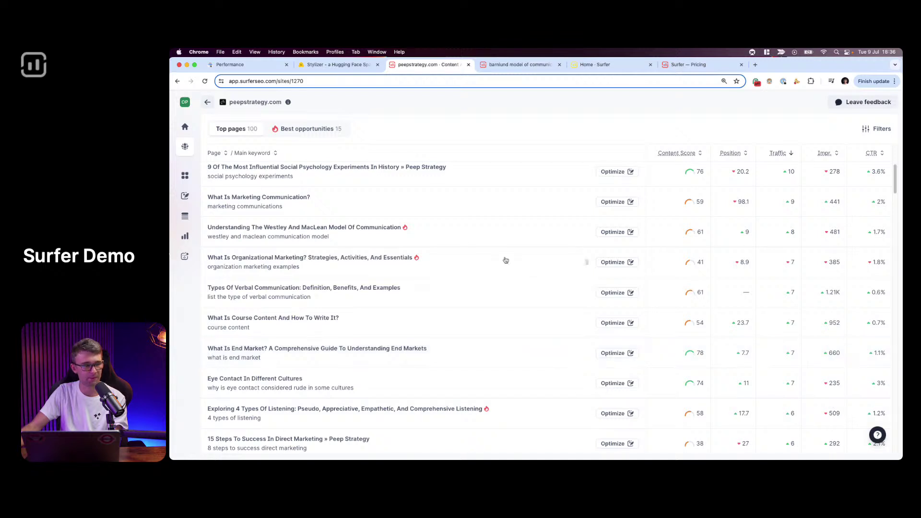
click(307, 135)
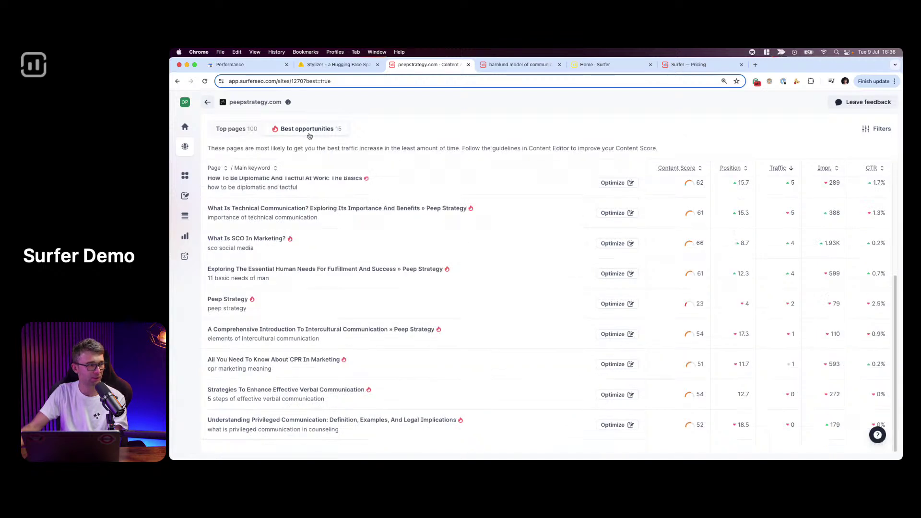
triple_click(279, 148)
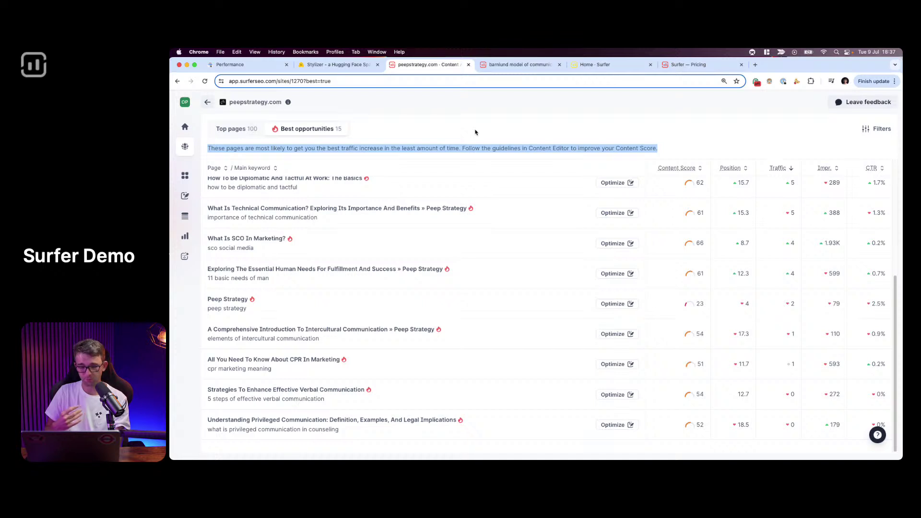
Step: View the Search Console performance report, then return to the Content Audit and highlight "best traffic increase in the least amount of time"
click(235, 67)
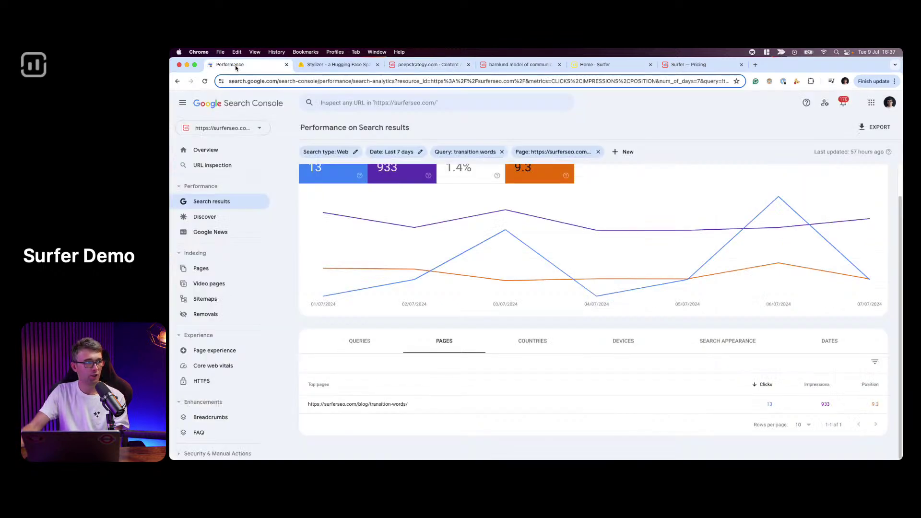
scroll(539, 329, up, 1)
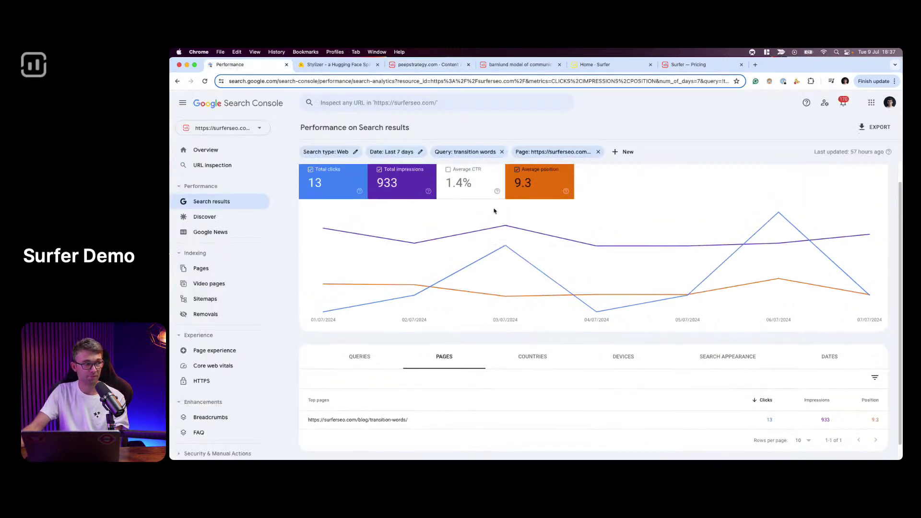
click(444, 67)
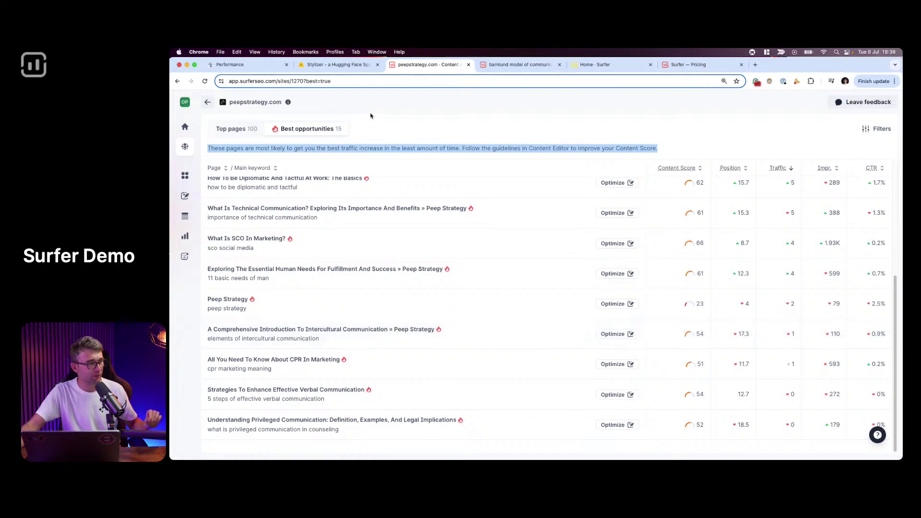
click(366, 147)
drag(330, 147, 456, 144)
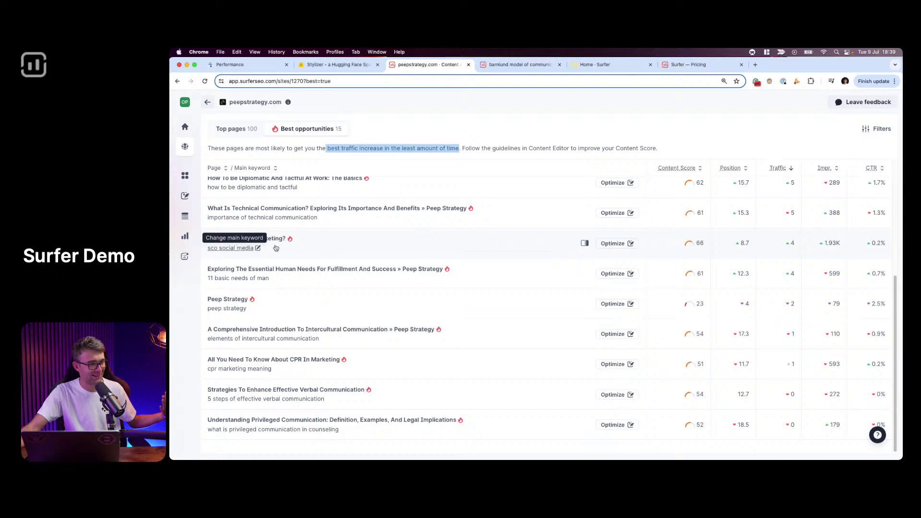
Step: Start optimizing the page "What Is SCO In Marketing?" and read the usage examples for the term "engaging digital marketing campaigns"
click(610, 243)
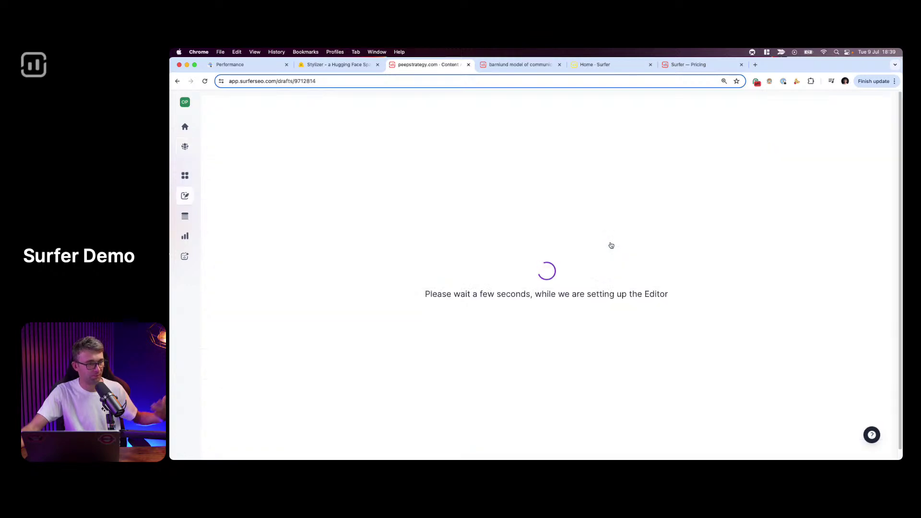
scroll(796, 261, down, 3)
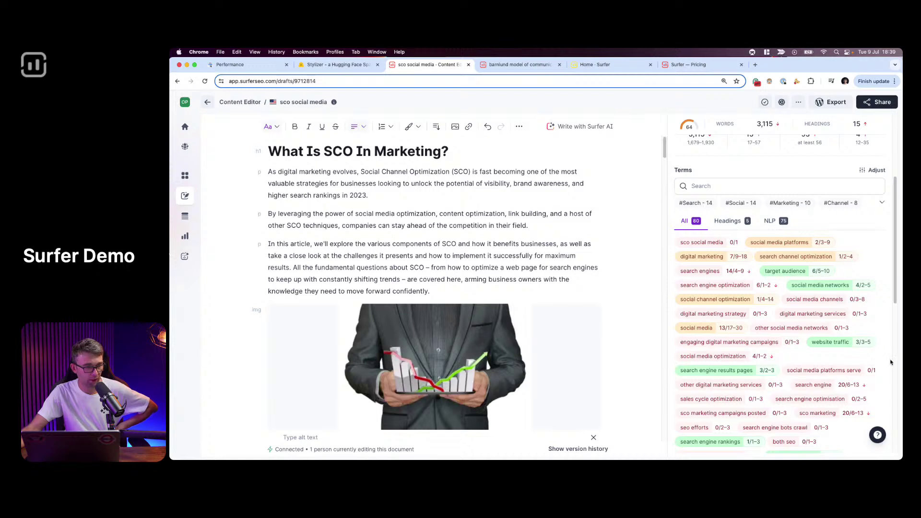
click(781, 344)
scroll(810, 303, down, 3)
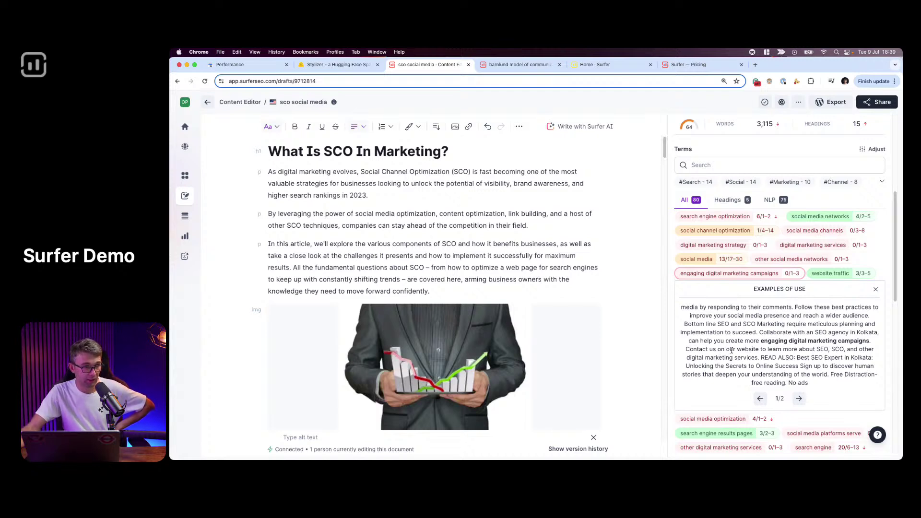
click(798, 398)
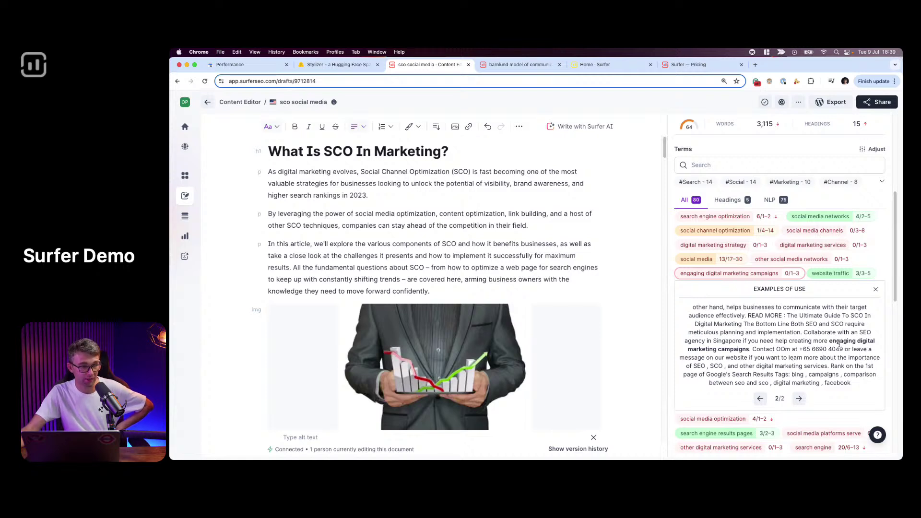
drag(830, 341, 796, 349)
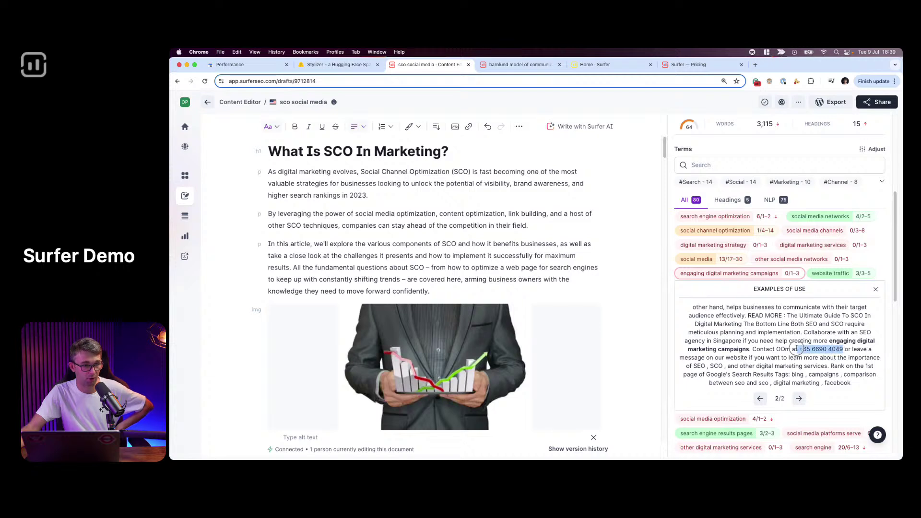
click(797, 349)
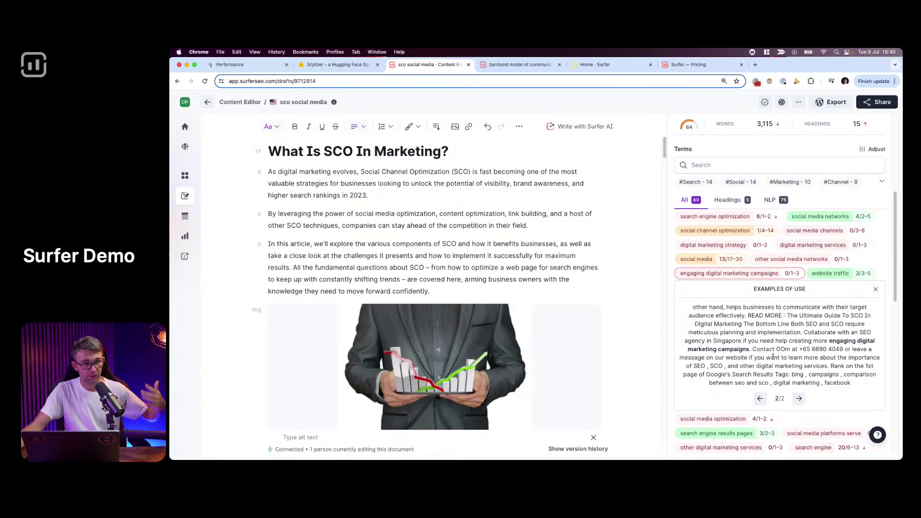
Step: Skim the imported "What Is SCO In Marketing?" article through its sections and return to its beginning
scroll(772, 353, up, 5)
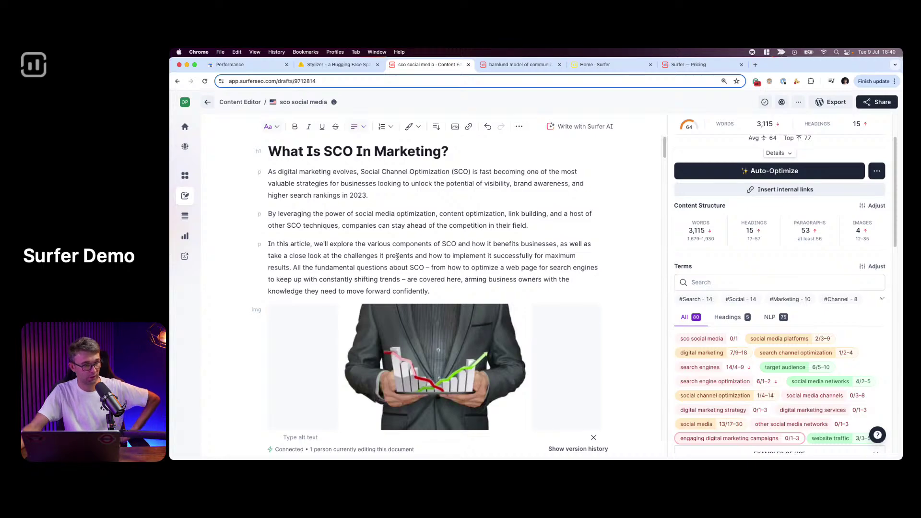
scroll(413, 173, down, 15)
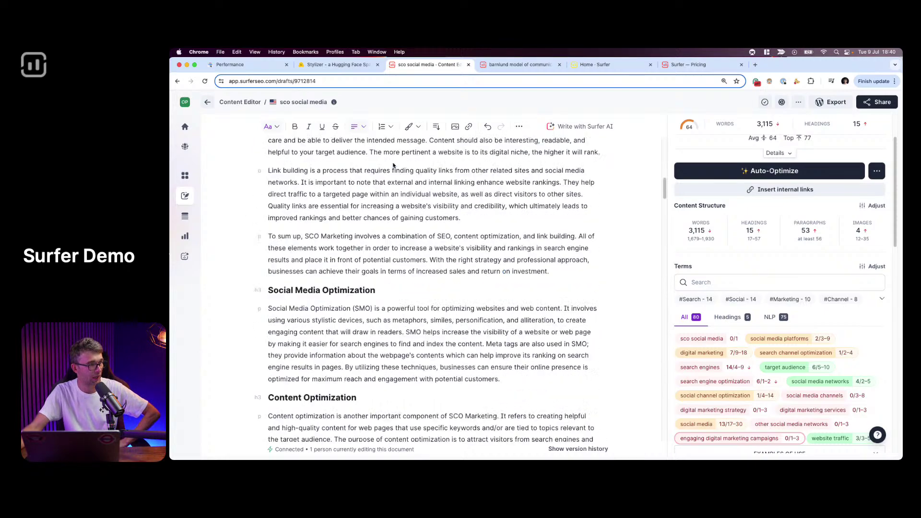
scroll(391, 173, down, 15)
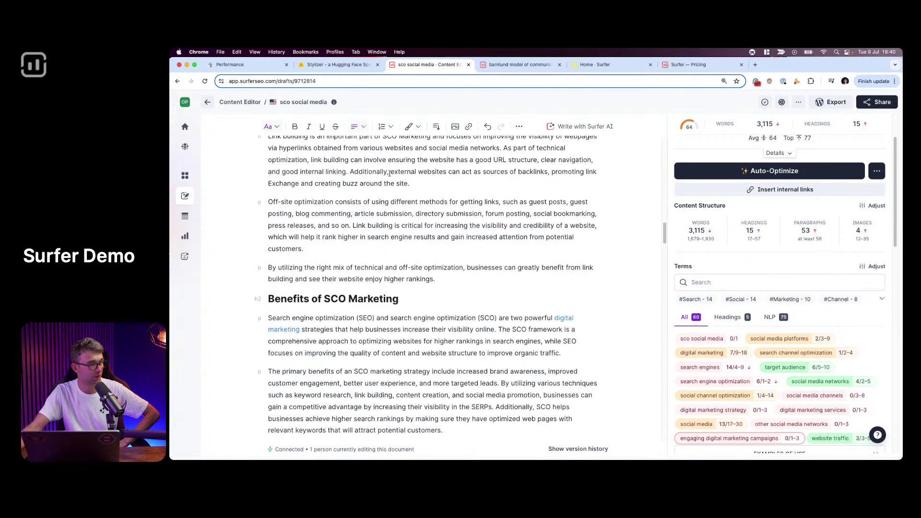
scroll(381, 182, down, 10)
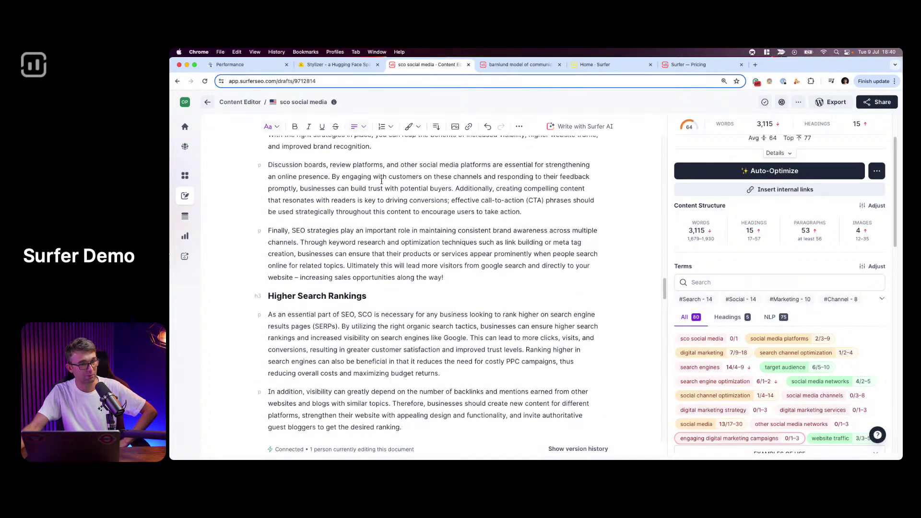
scroll(382, 181, down, 8)
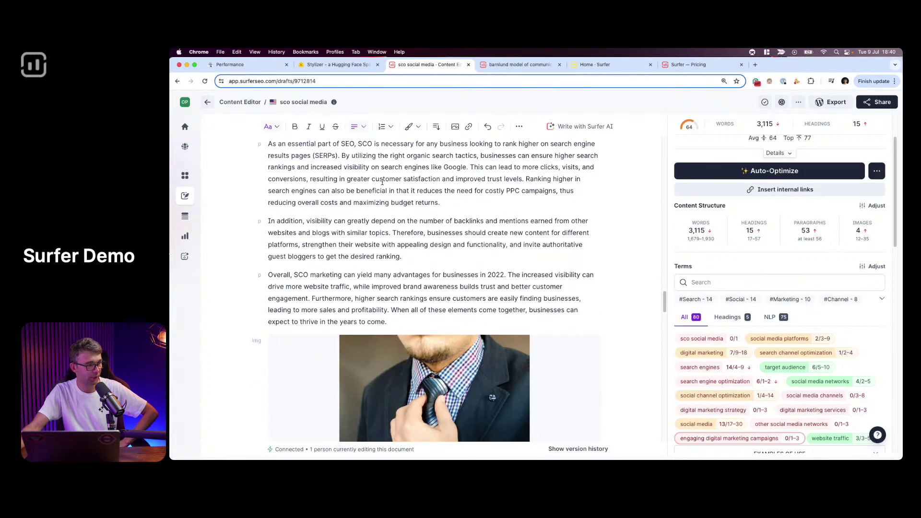
scroll(382, 183, up, 12)
scroll(420, 195, up, 2)
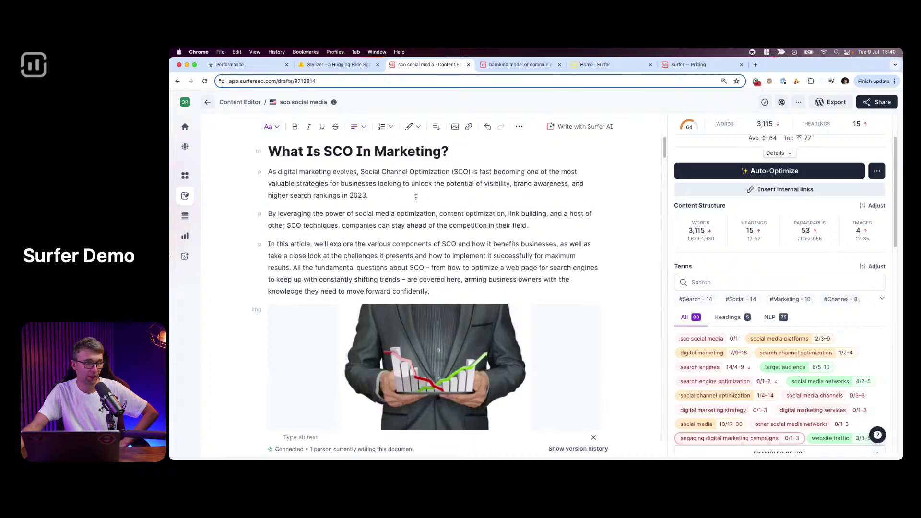
Step: Review the organic competitors used for the "sco social media" guidelines, keep the selection and return to the editor
click(782, 103)
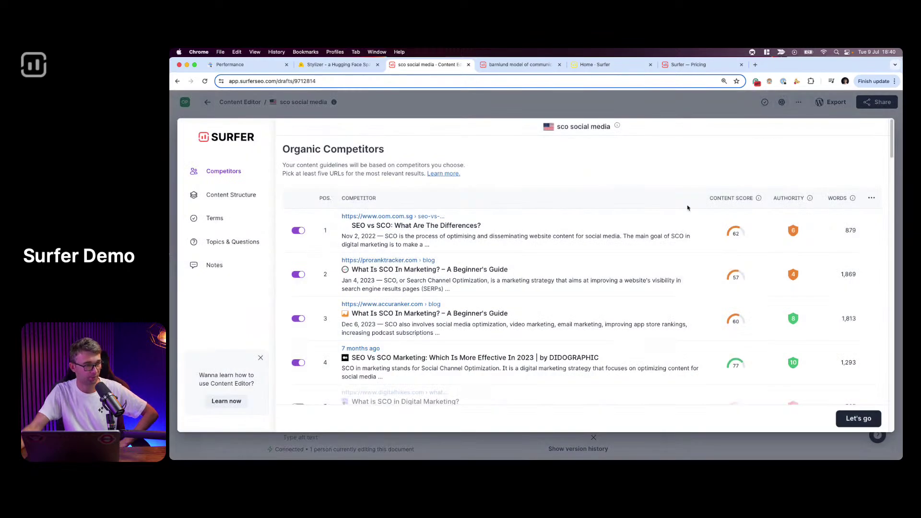
scroll(688, 207, down, 3)
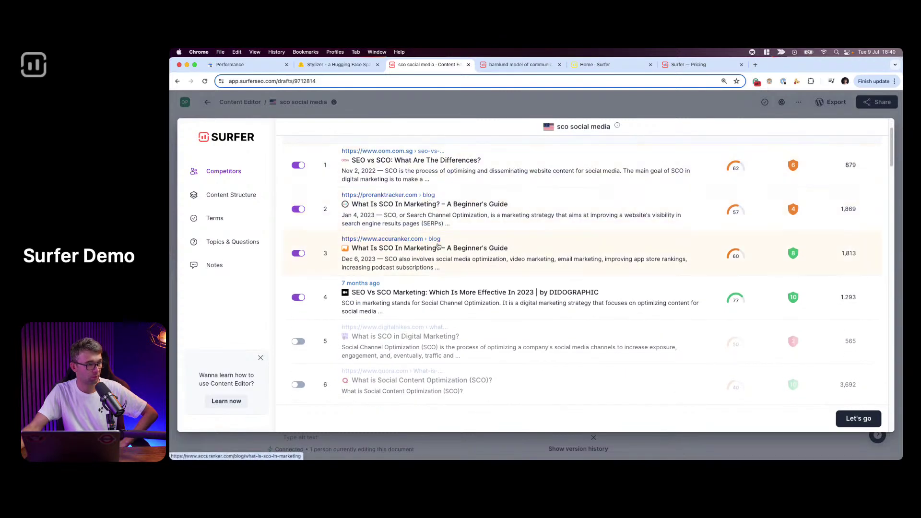
scroll(575, 288, down, 3)
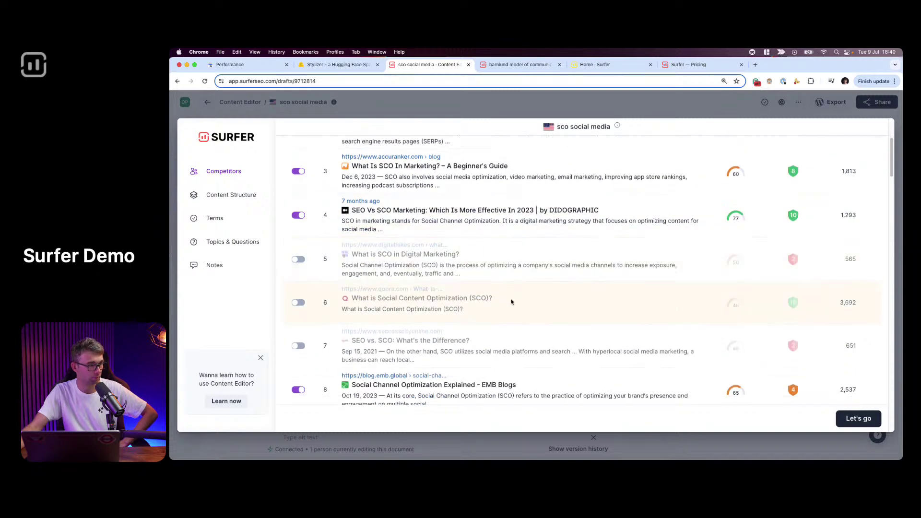
scroll(515, 298, down, 1)
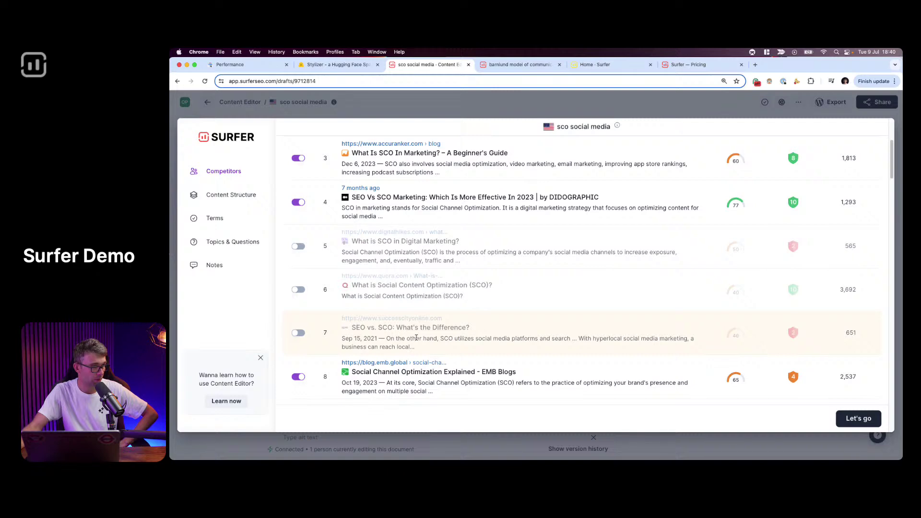
scroll(418, 330, down, 5)
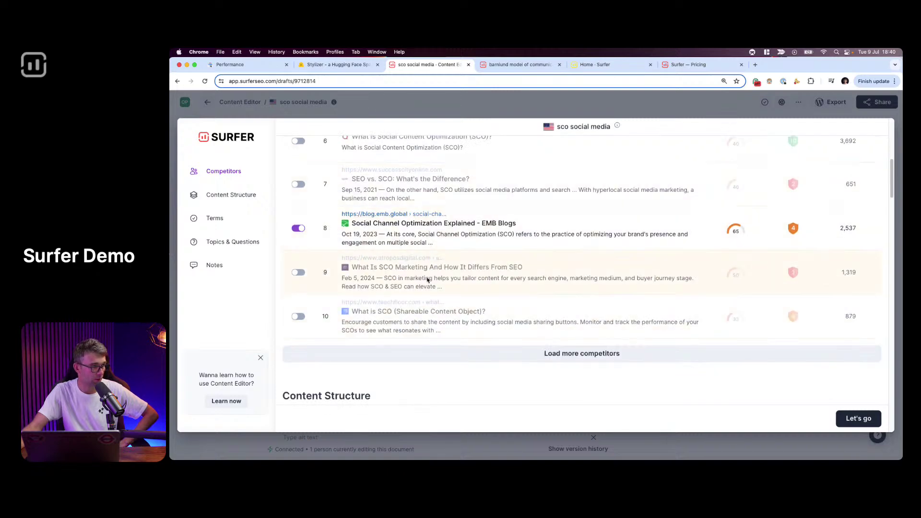
scroll(424, 298, up, 5)
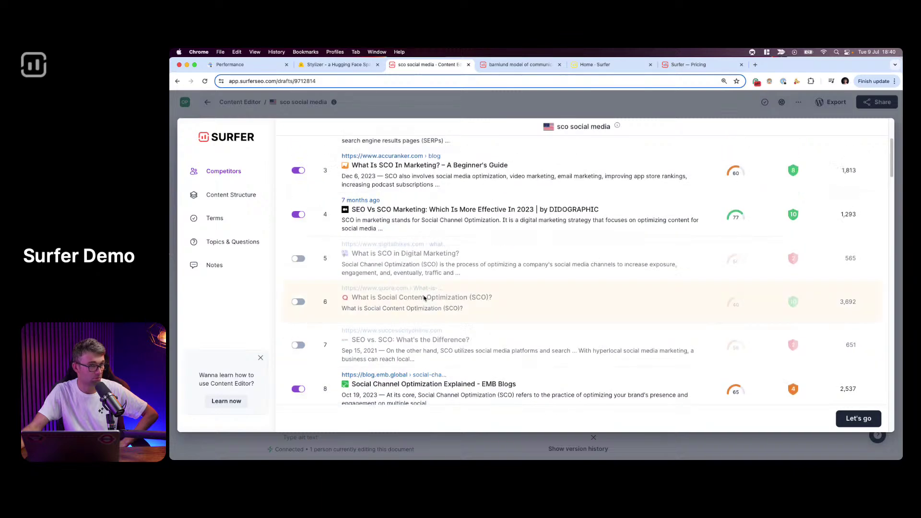
scroll(424, 298, up, 5)
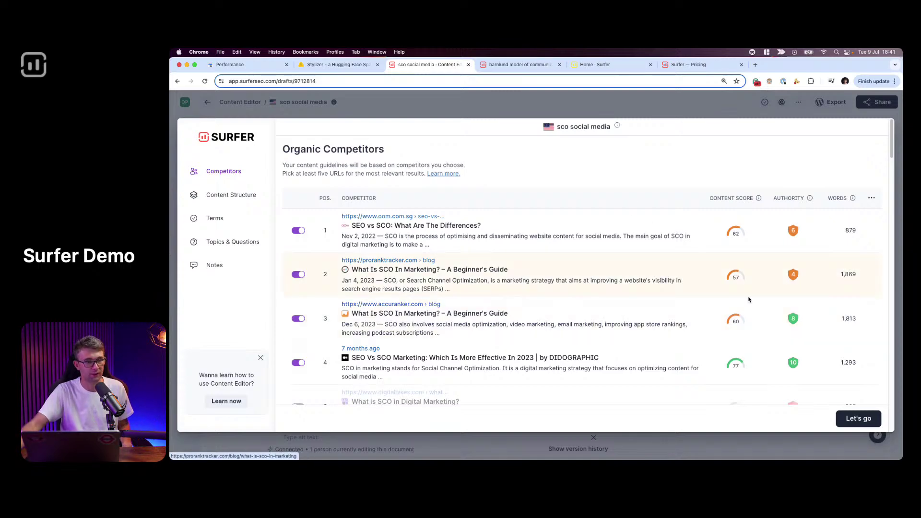
click(858, 419)
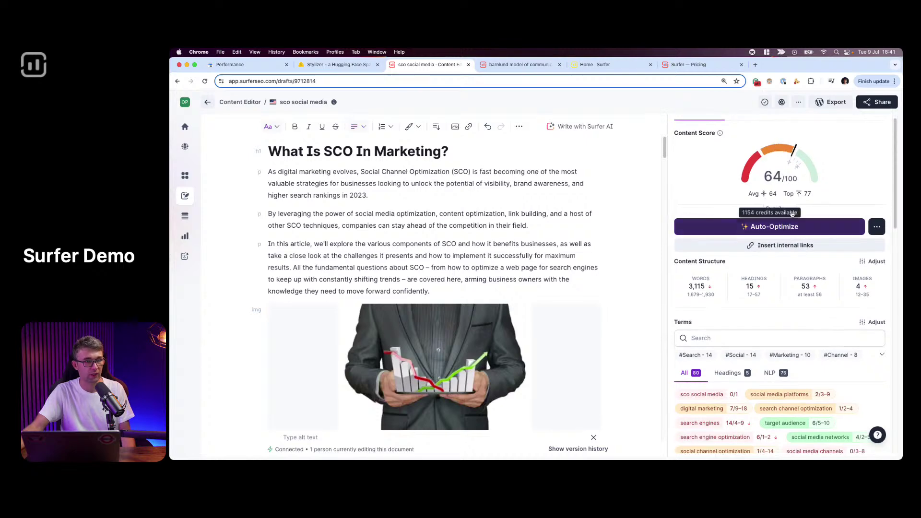
Step: Check the suggested terms, reopen the organic competitors and open the article "SEO Vs SCO Marketing: Which Is More Effective In 2023"
scroll(812, 301, down, 3)
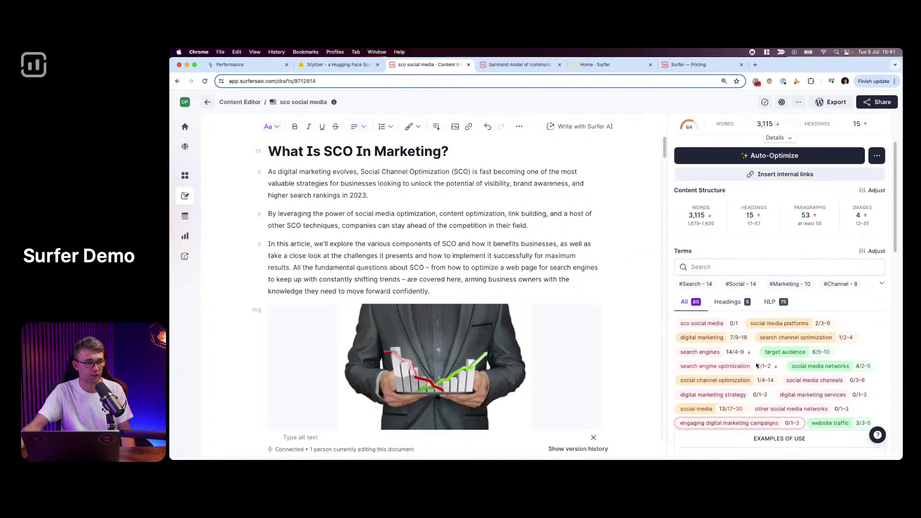
scroll(753, 374, down, 4)
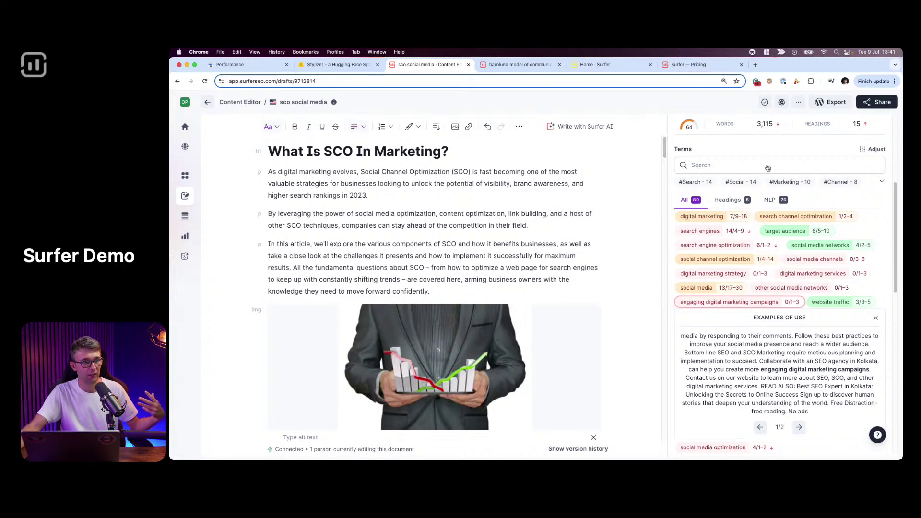
click(782, 103)
scroll(855, 234, down, 3)
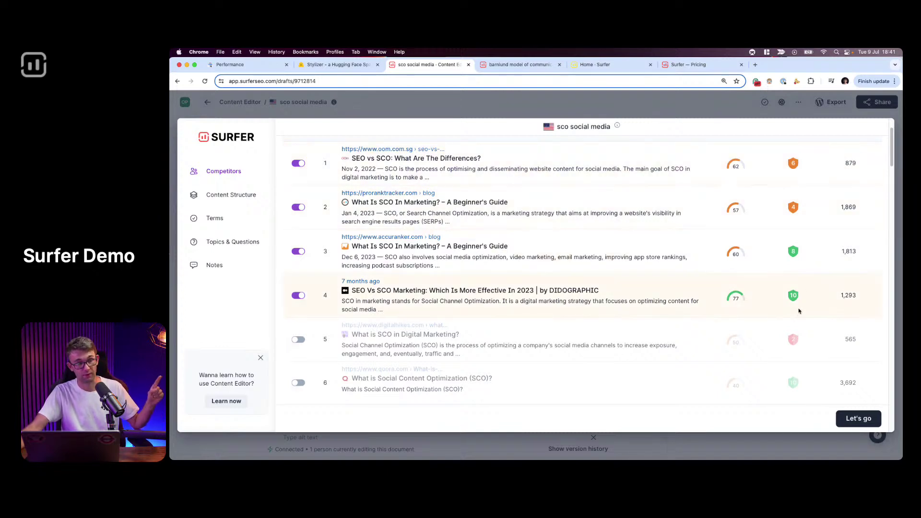
scroll(800, 307, down, 3)
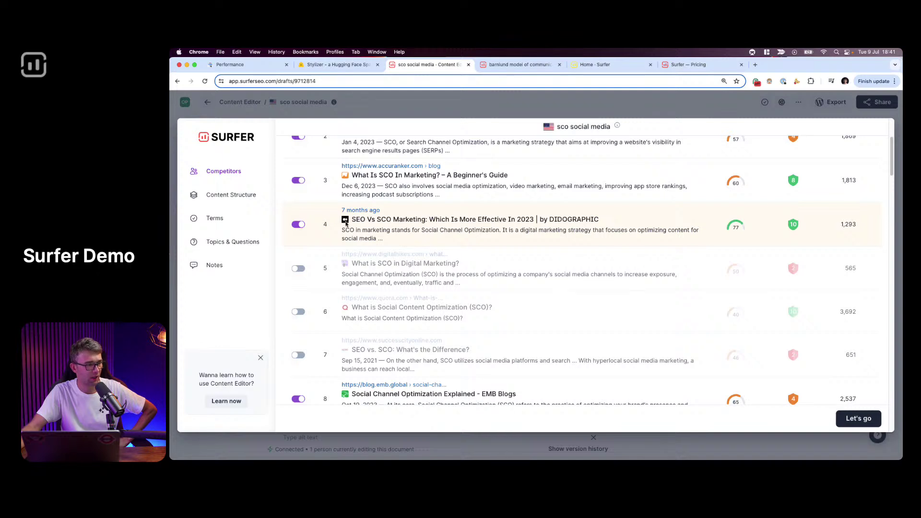
click(373, 212)
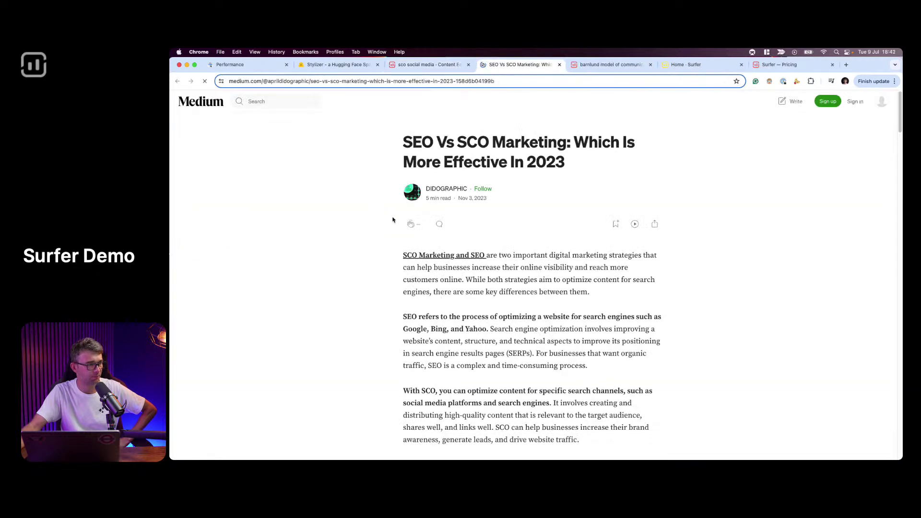
Step: Return to the draft, close its competitor settings and switch to the Search Console performance report
click(408, 65)
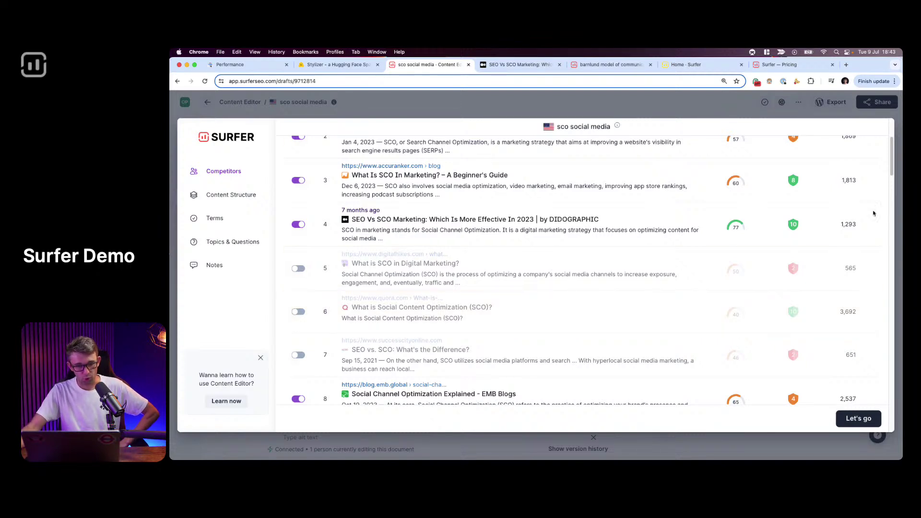
click(897, 129)
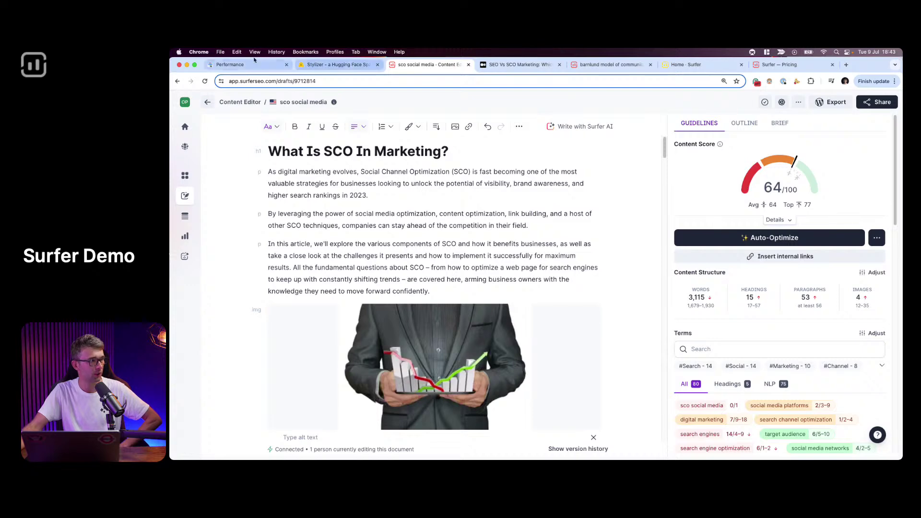
click(240, 66)
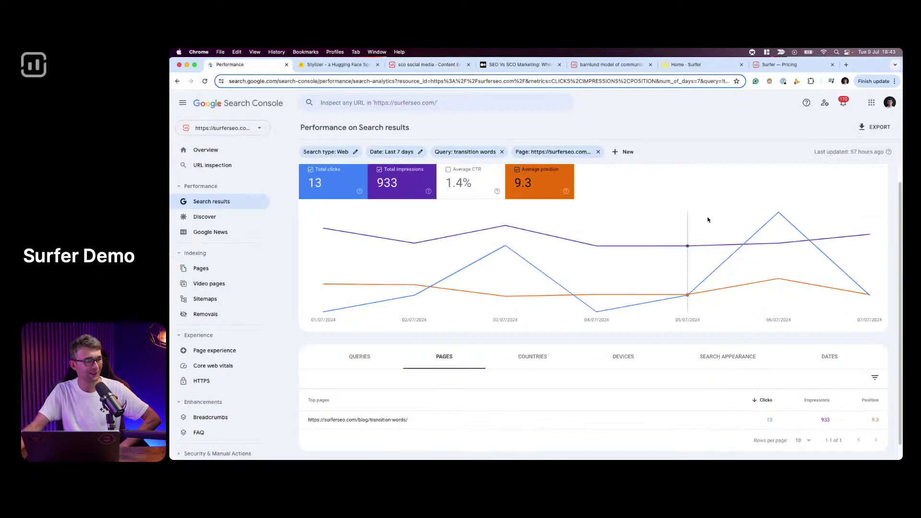
Step: Remove the page and query filters from the performance report and set its date range to the last 3 months
click(598, 152)
click(501, 152)
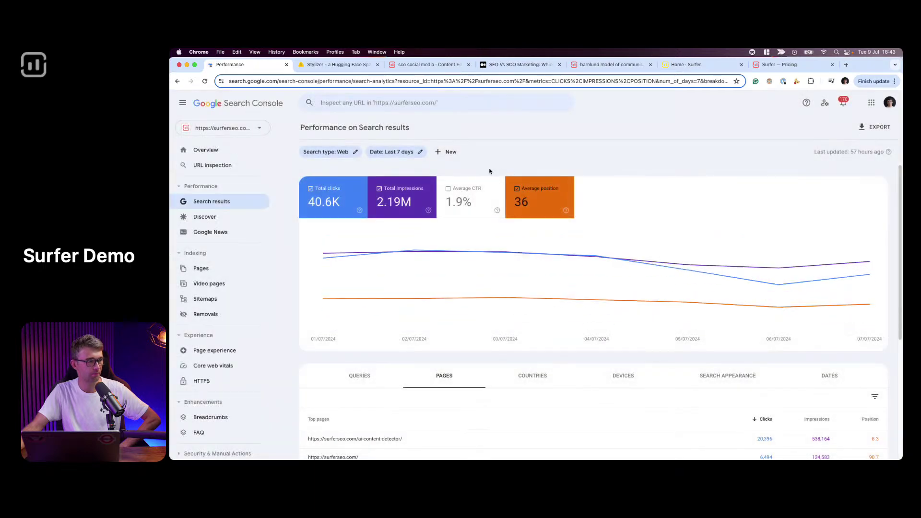
click(391, 152)
click(480, 255)
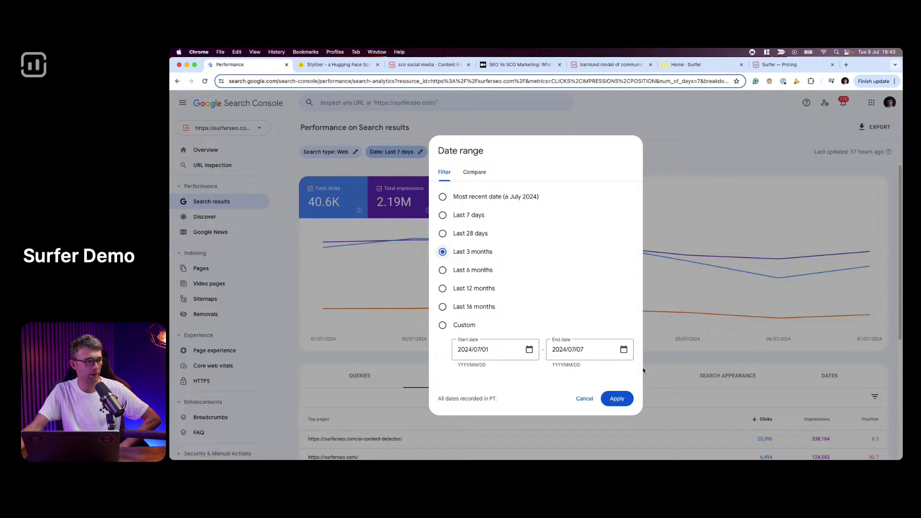
click(617, 398)
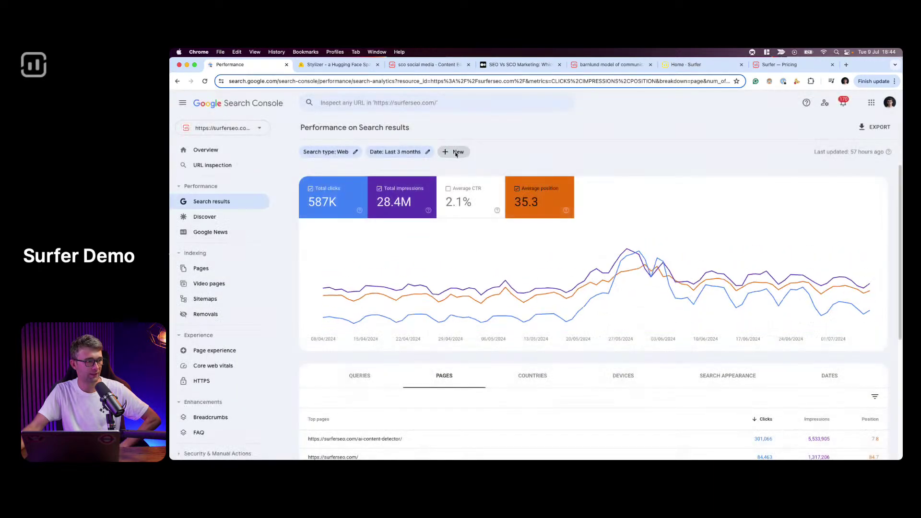
Step: Filter the performance report to queries containing "how"
click(453, 152)
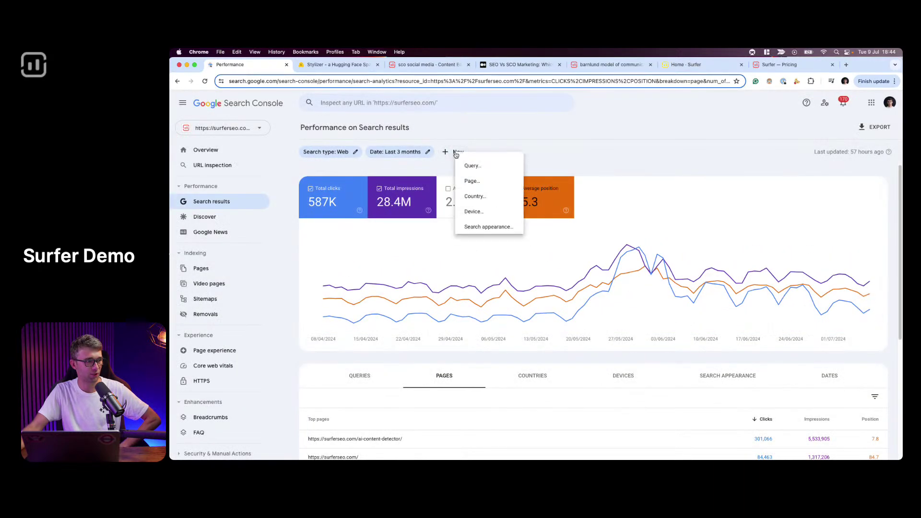
click(482, 166)
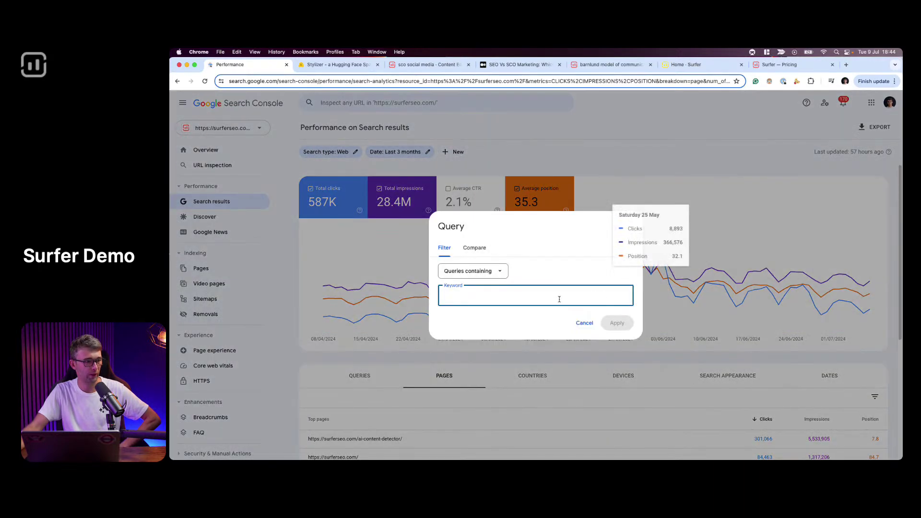
text(how)
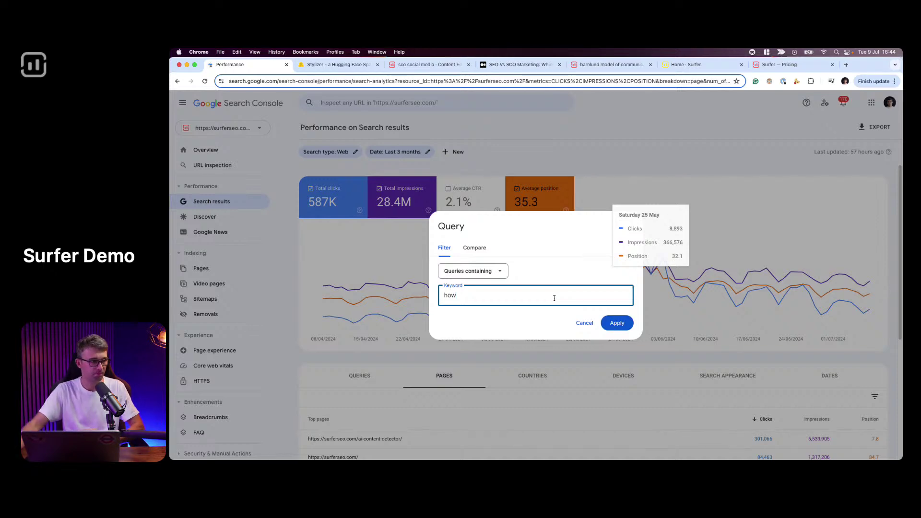
click(617, 322)
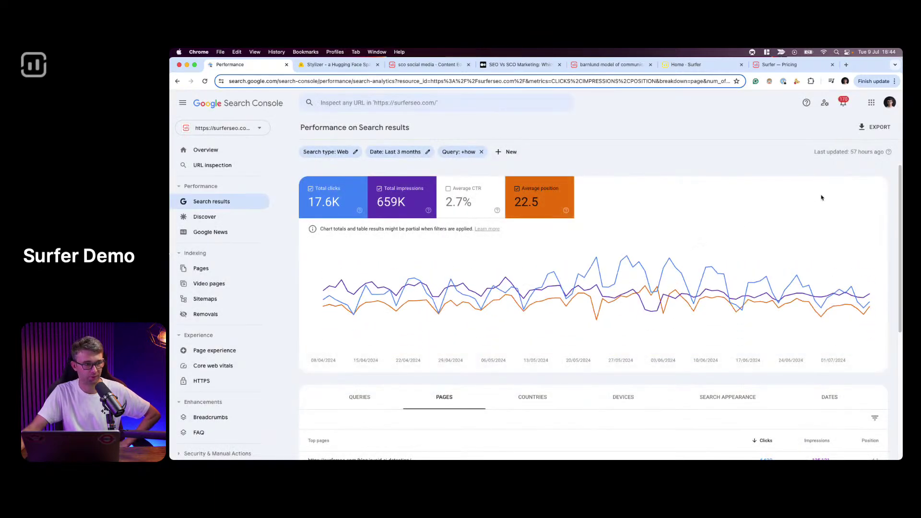
Step: List the matching queries instead of pages and increase the number of rows shown per page
scroll(794, 212, down, 3)
scroll(792, 212, down, 5)
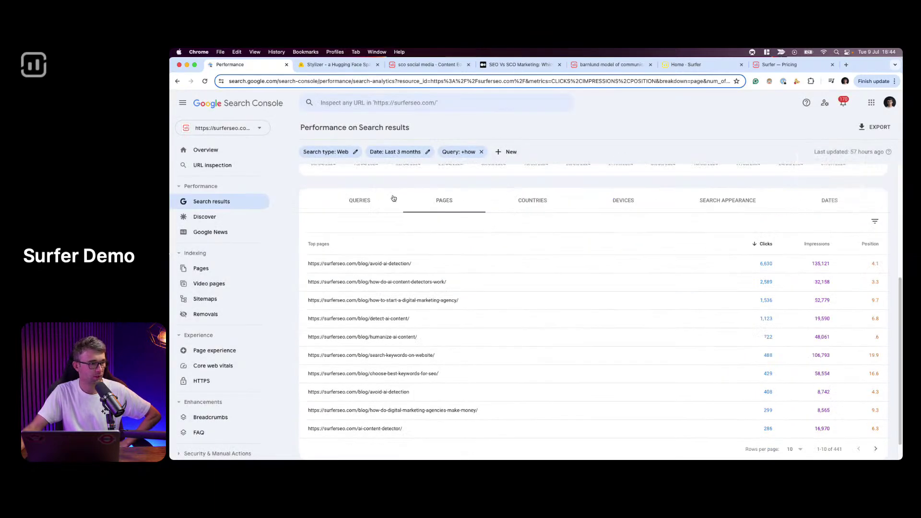
click(366, 201)
scroll(649, 285, down, 3)
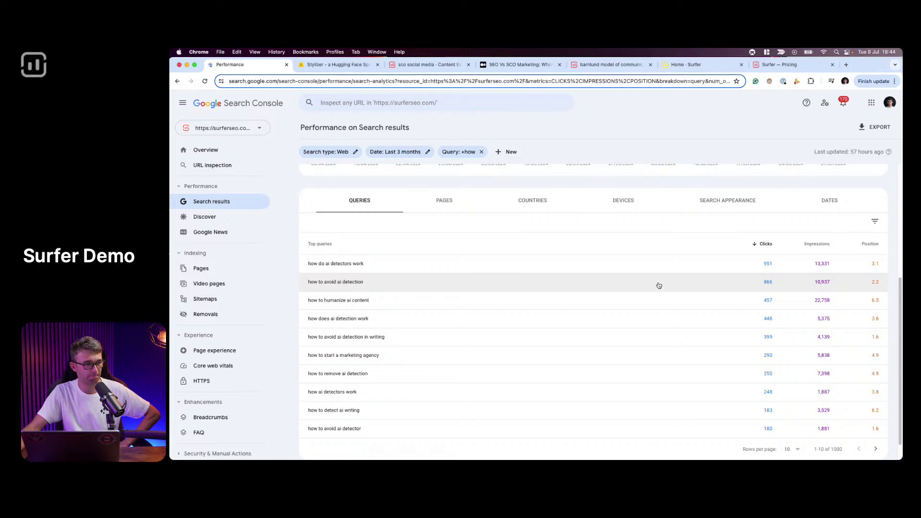
scroll(806, 384, down, 1)
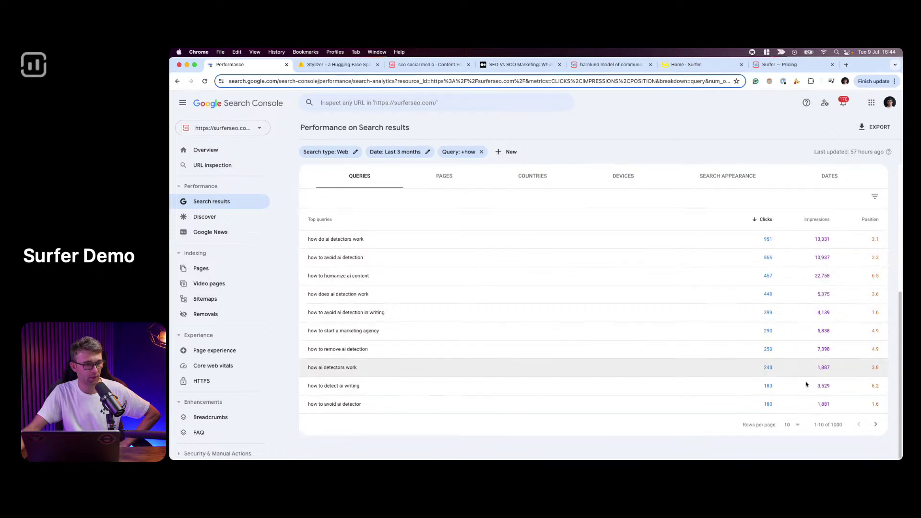
click(791, 425)
click(789, 418)
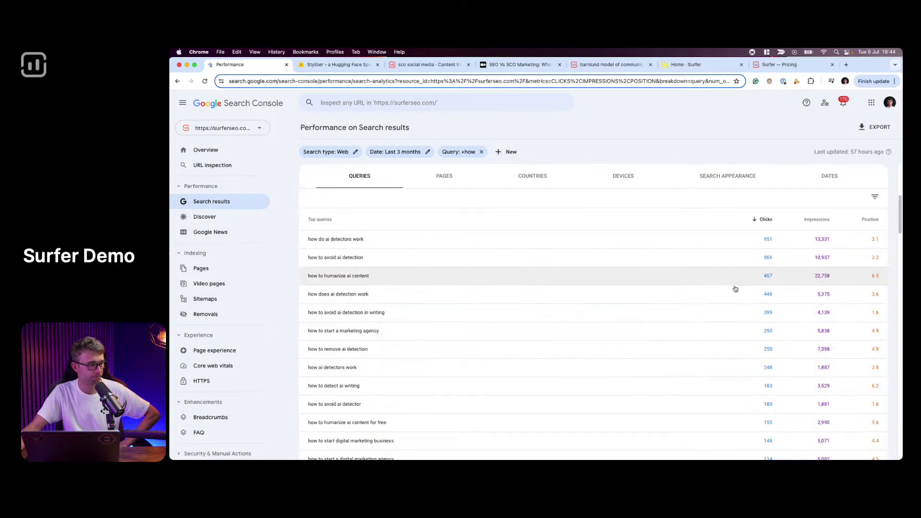
Step: Look through the "how" queries for one with a weak position and narrow the report to "how to start digital marketing"
scroll(737, 284, down, 2)
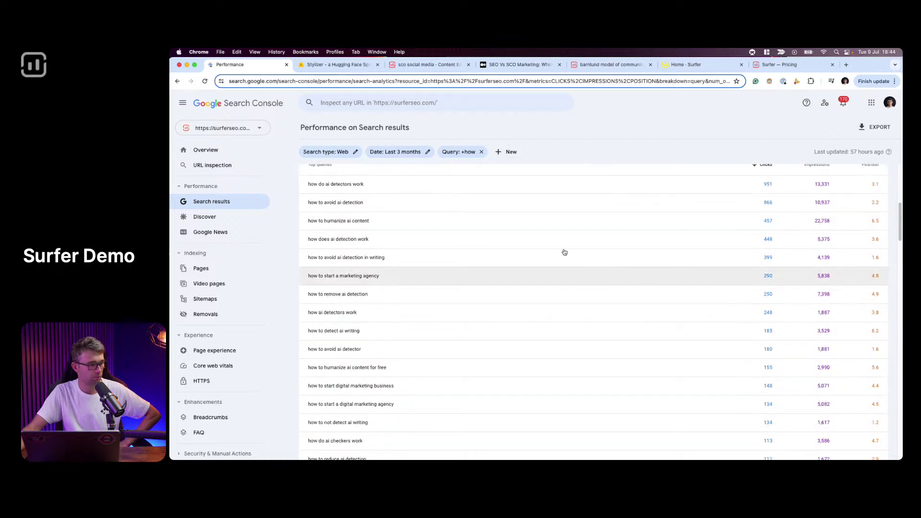
scroll(509, 232, down, 3)
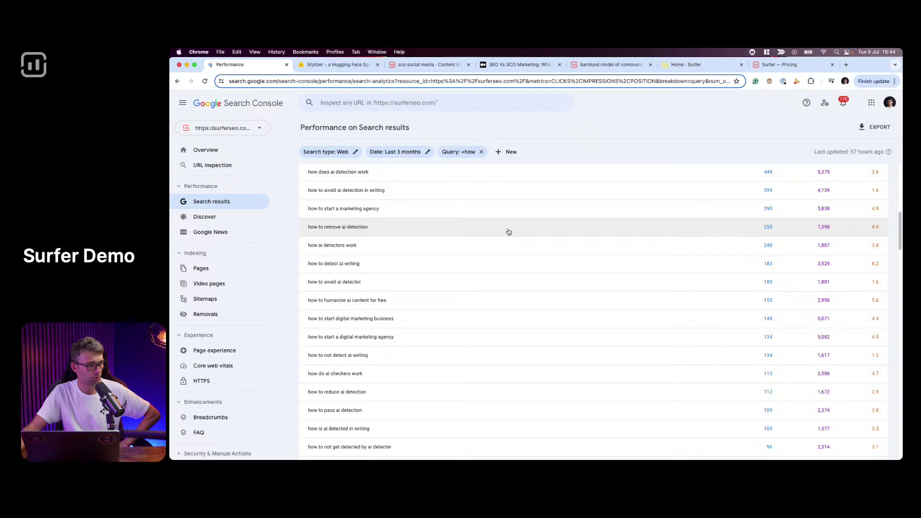
scroll(509, 231, down, 3)
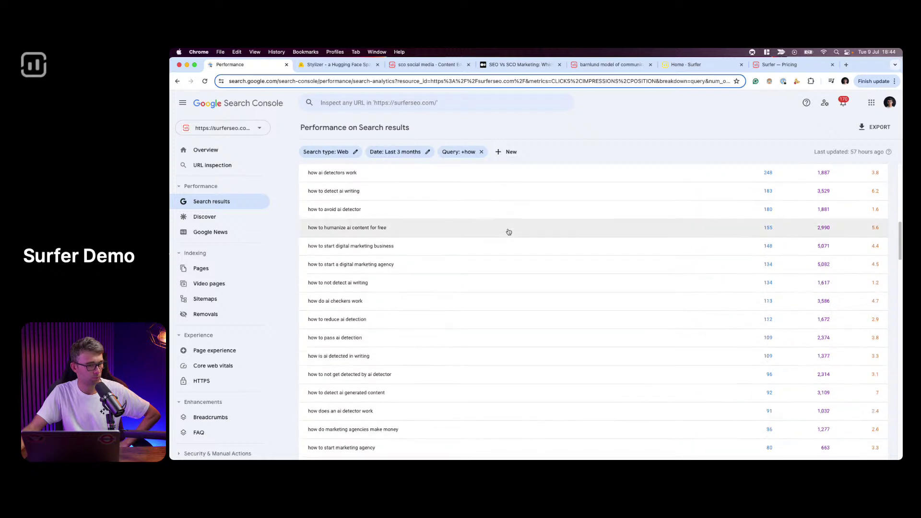
scroll(509, 232, down, 7)
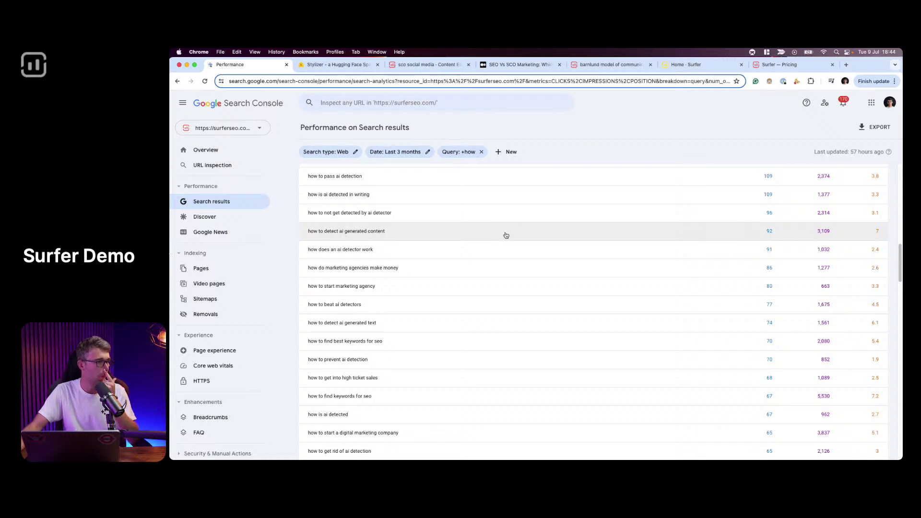
scroll(505, 235, down, 3)
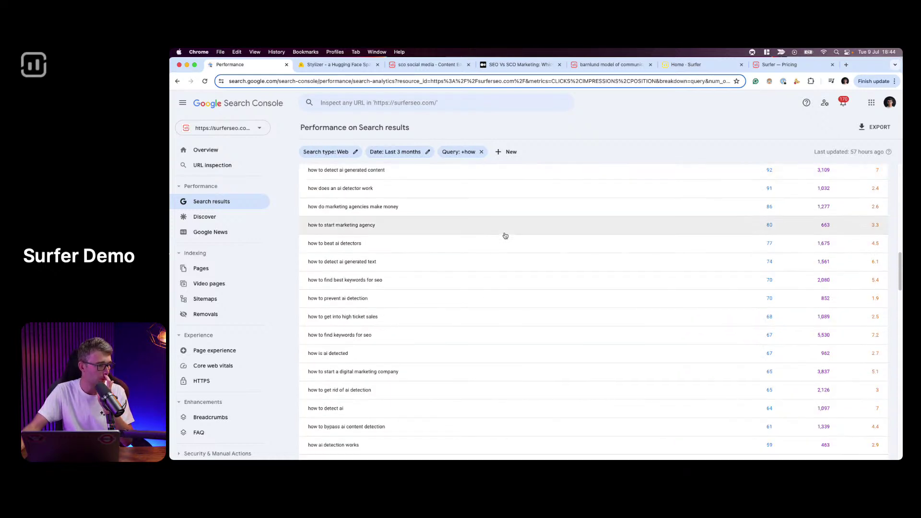
scroll(505, 236, down, 3)
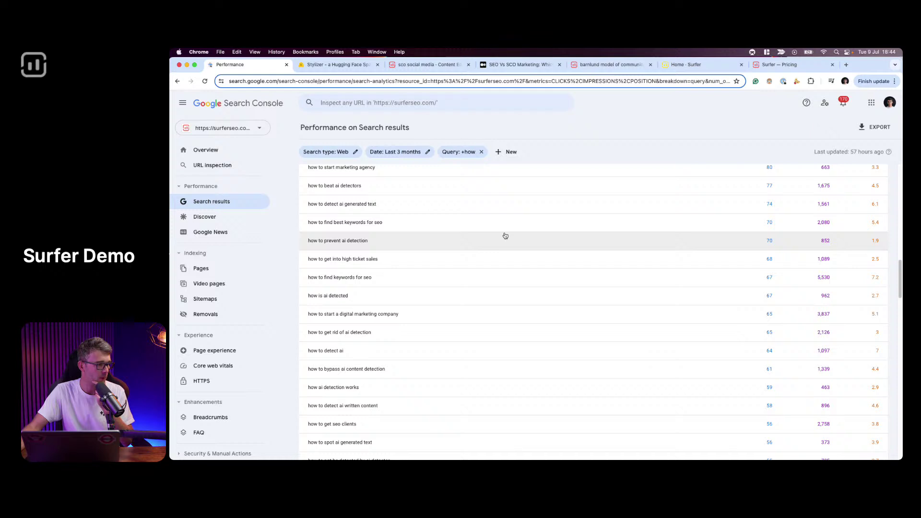
scroll(505, 236, down, 3)
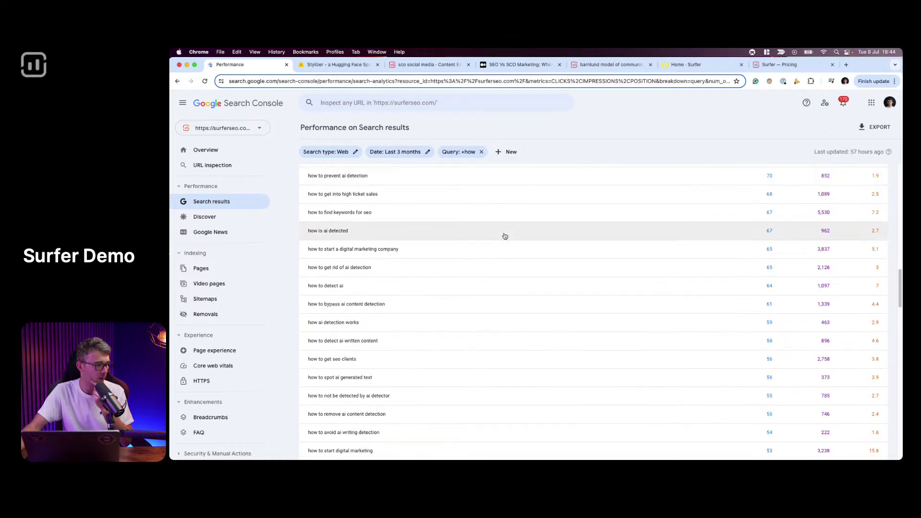
scroll(505, 235, down, 1)
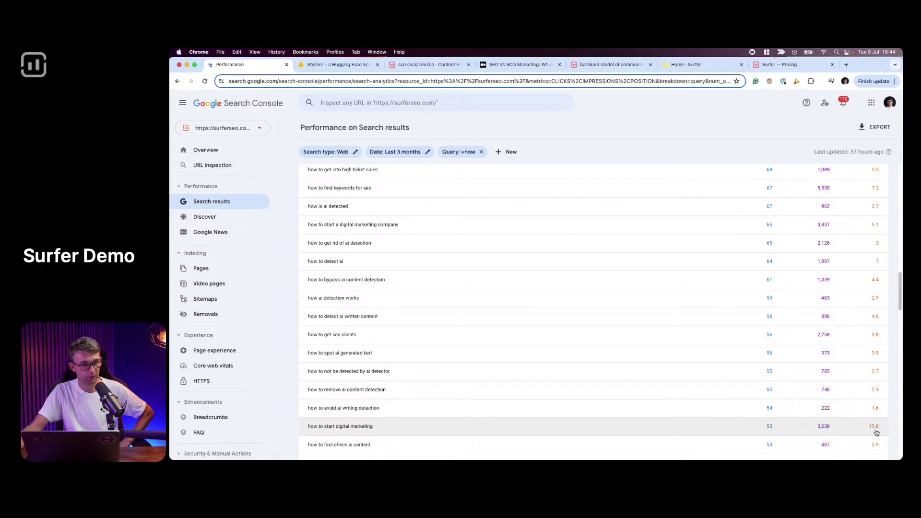
click(524, 425)
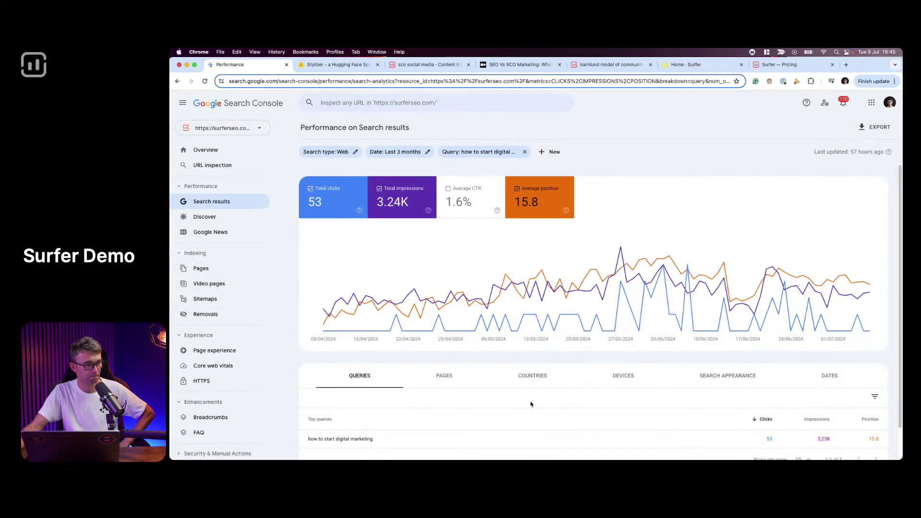
Step: List the pages ranking for the selected query and compare their clicks, impressions and positions
click(451, 379)
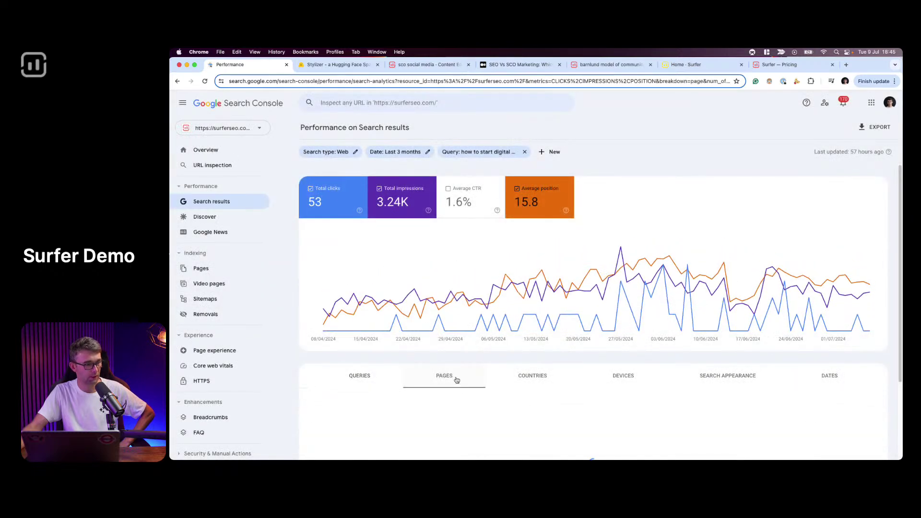
scroll(460, 379, down, 2)
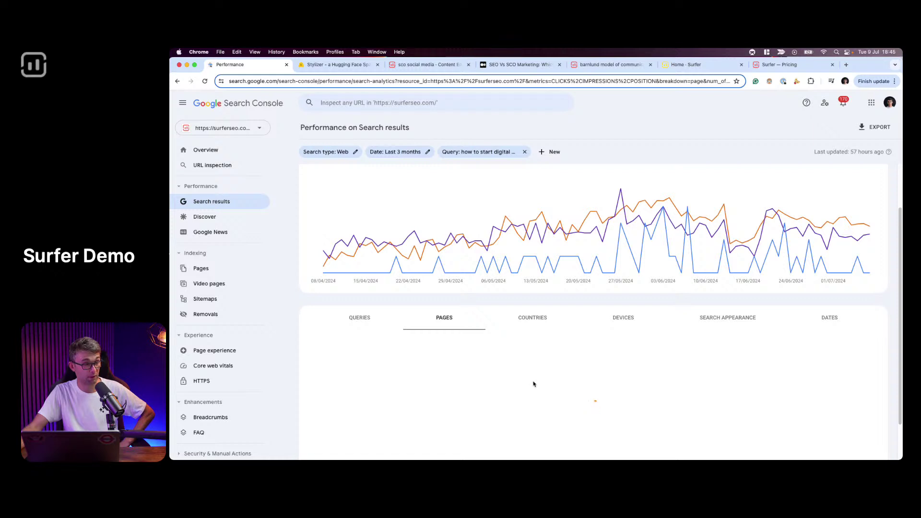
scroll(533, 384, down, 2)
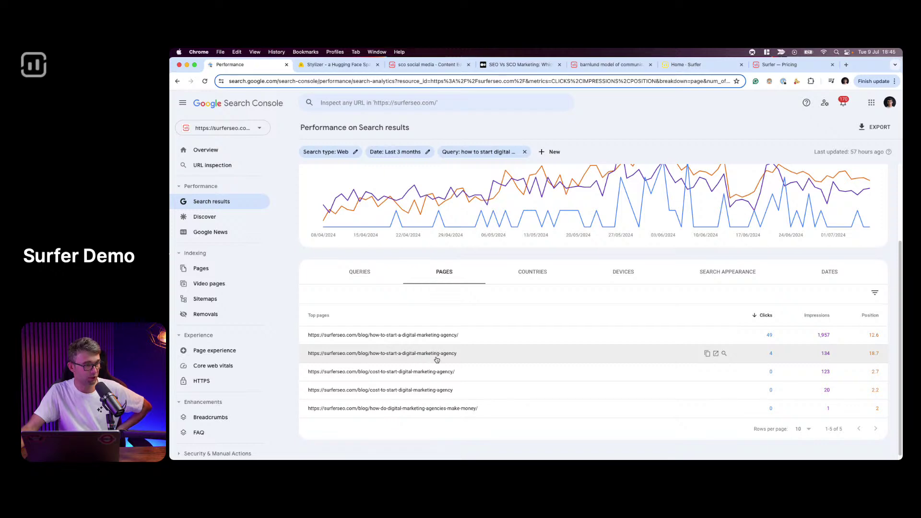
scroll(442, 358, up, 3)
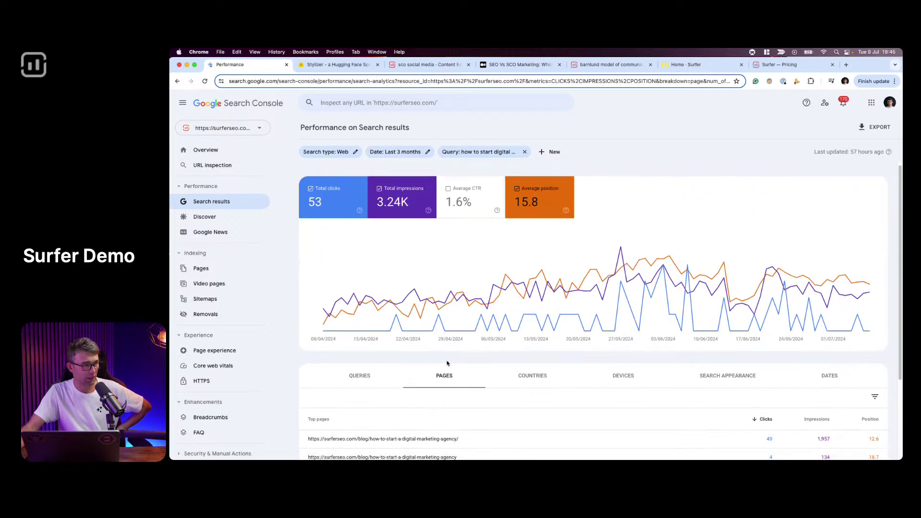
scroll(446, 363, down, 2)
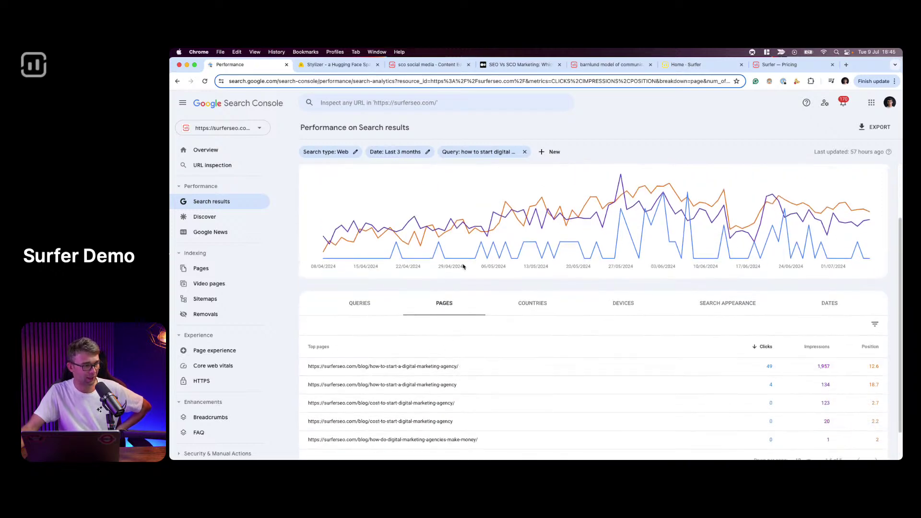
Step: Copy the keyword "how to start digital marketing" from the query filter and search Google for it in a new tab
click(479, 151)
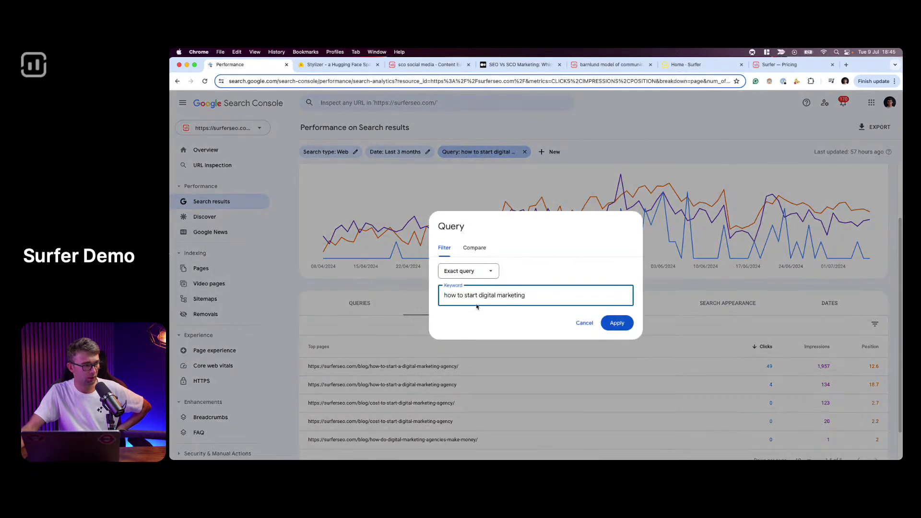
triple_click(486, 300)
key(super+c)
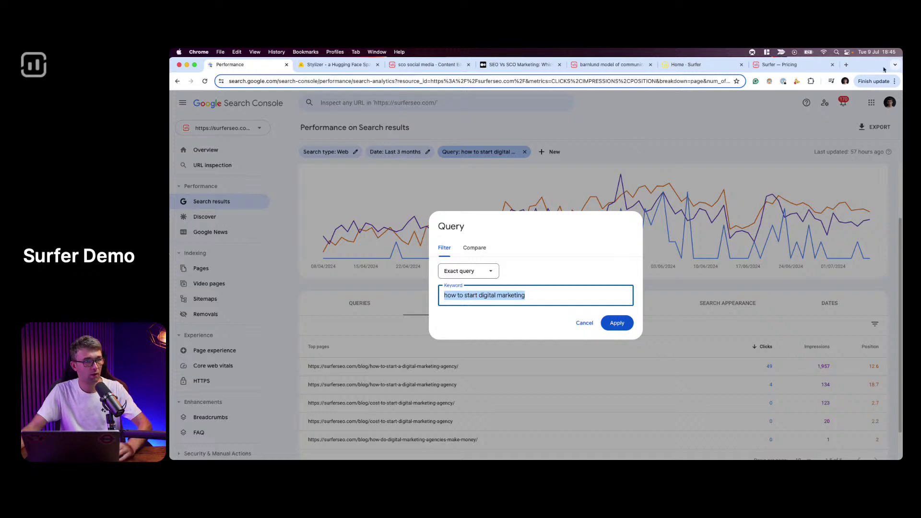
click(846, 66)
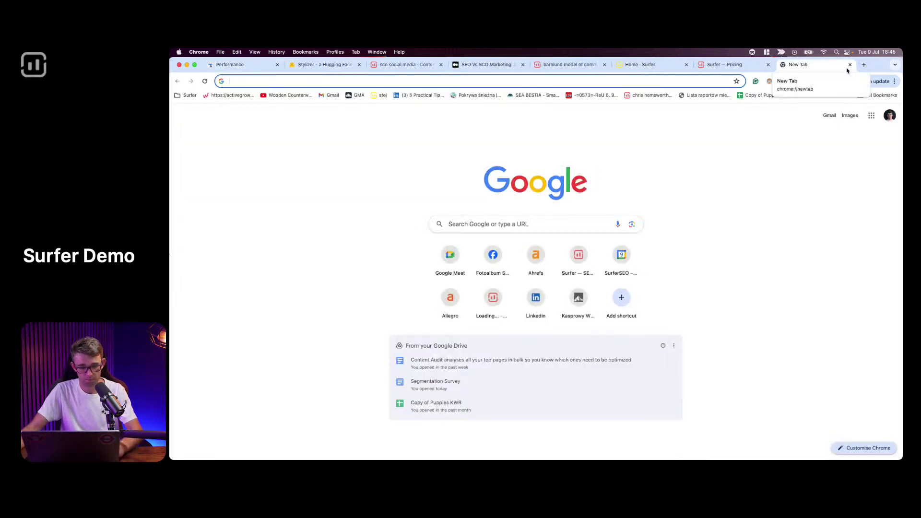
key(super+v)
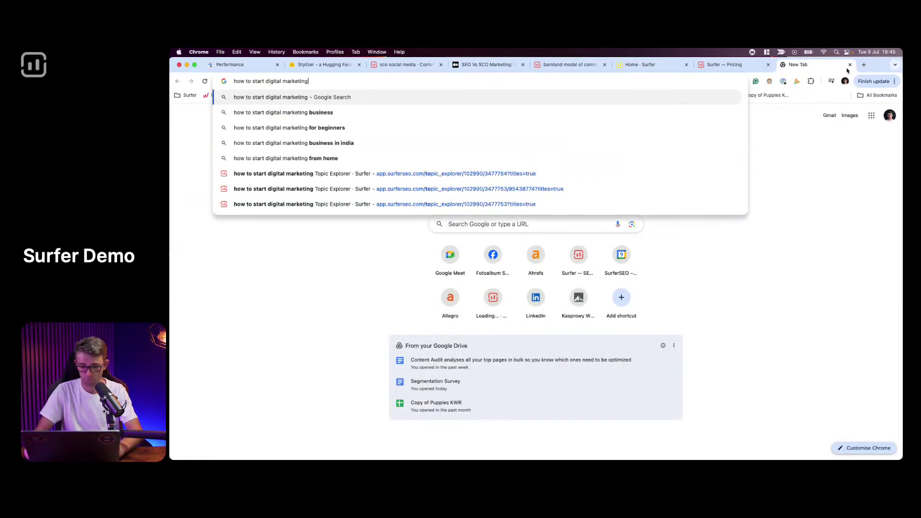
key(Return)
Step: Review the Google results for "how to start digital marketing" and return to the Search Console performance report
scroll(323, 204, down, 10)
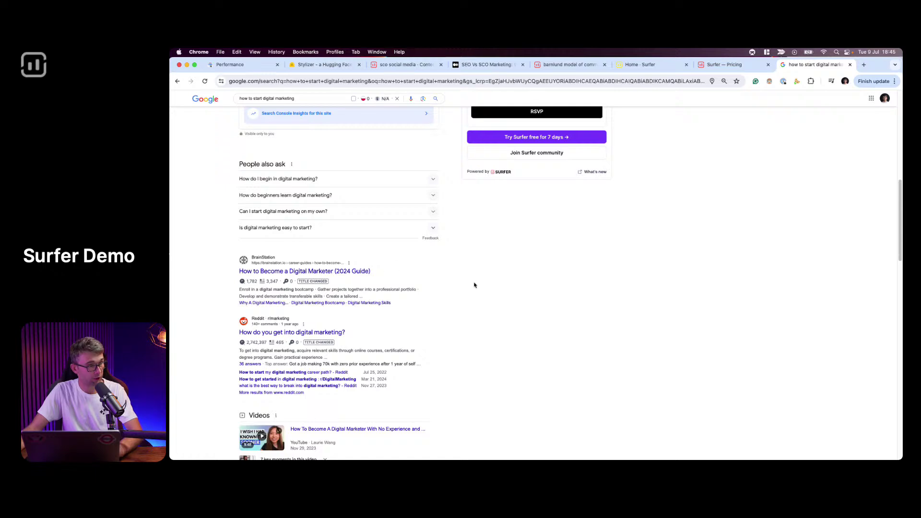
scroll(474, 285, down, 5)
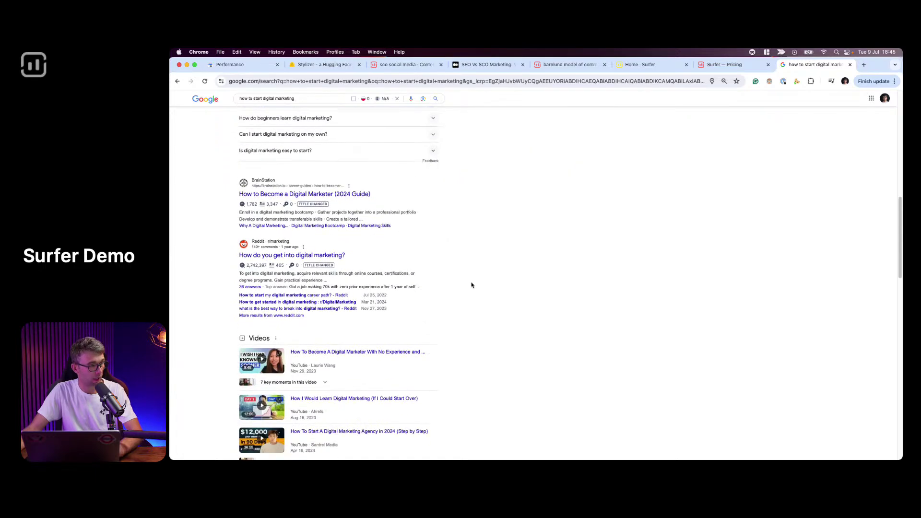
scroll(472, 285, down, 2)
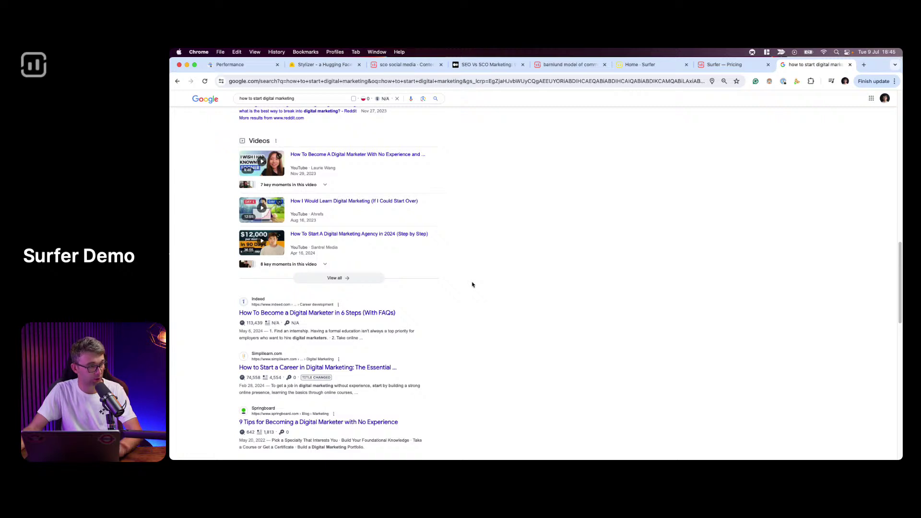
scroll(469, 285, down, 2)
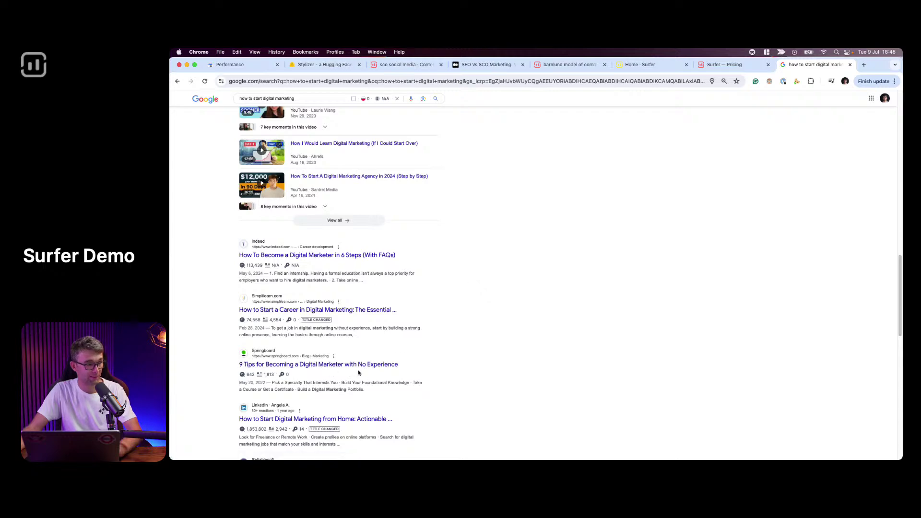
scroll(411, 318, up, 10)
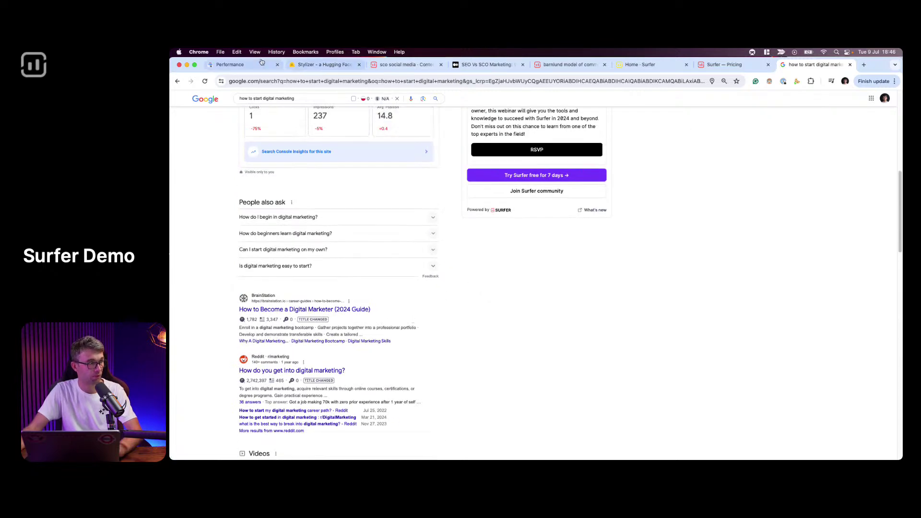
click(230, 65)
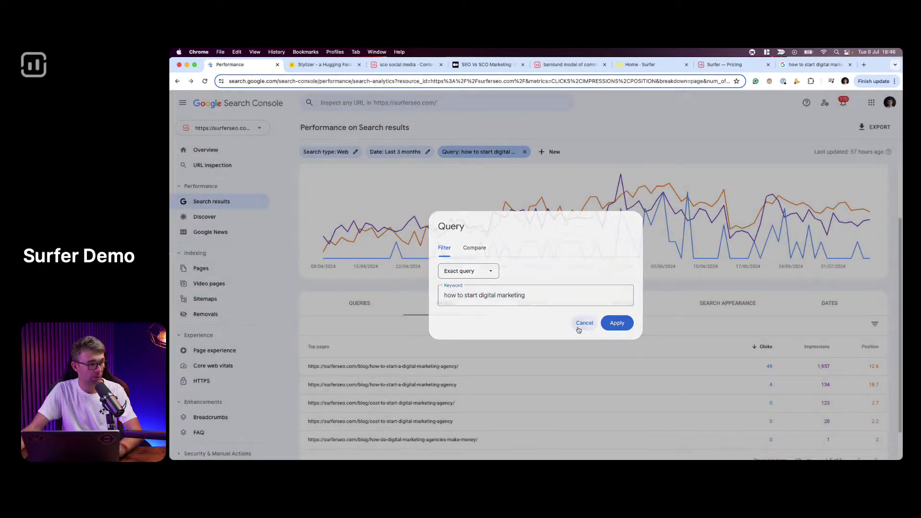
Step: Close the query filter without changes and review the pages ranking for "how to start digital marketing"
click(579, 328)
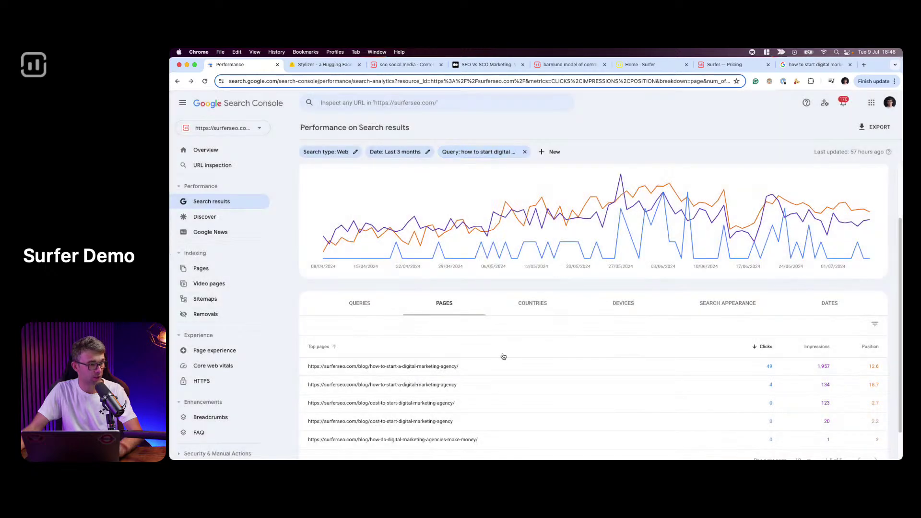
scroll(499, 354, down, 2)
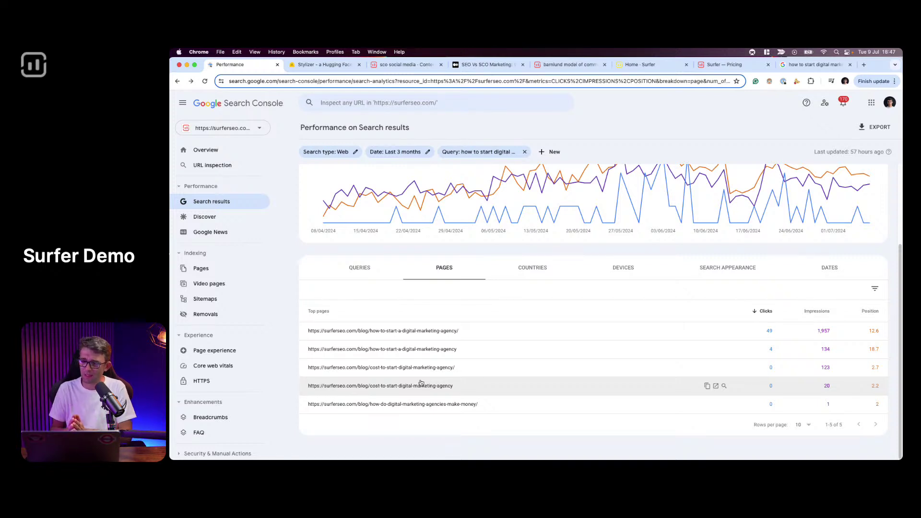
key(super+Tab)
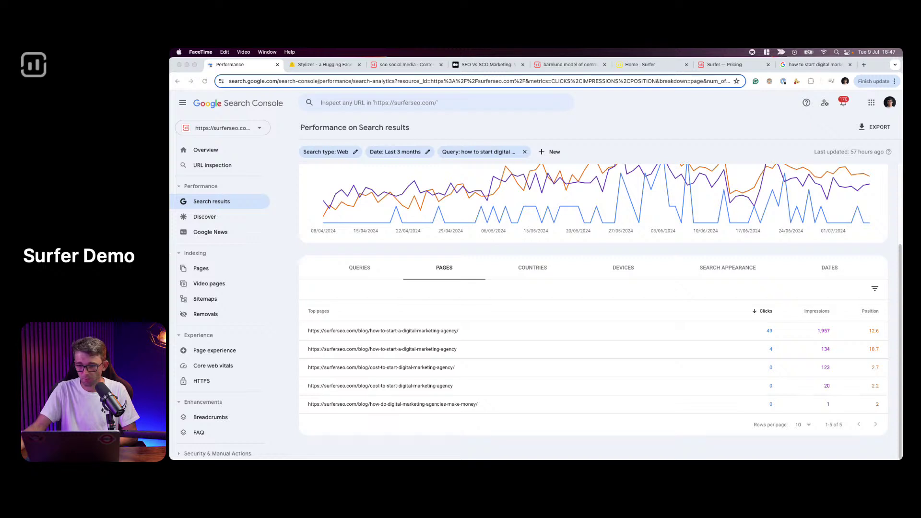
key(super+Tab)
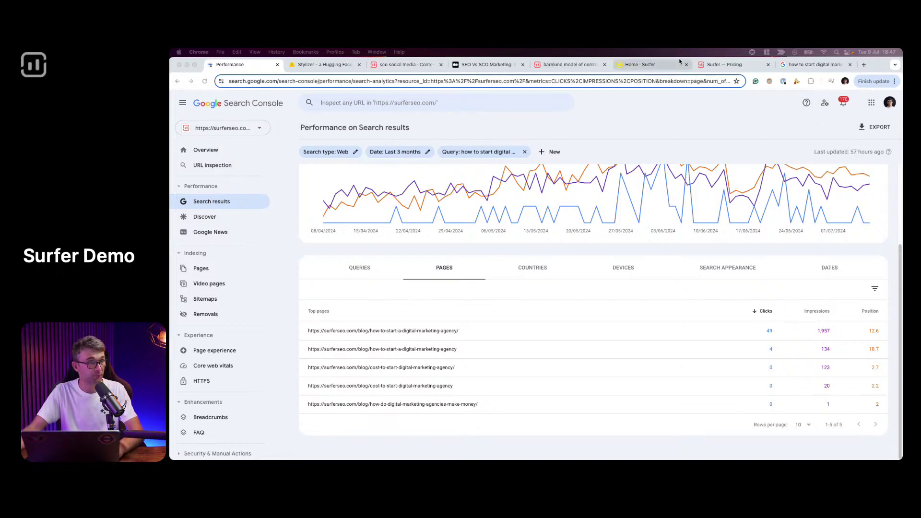
Step: Create an article with AI for the keyword "how to start digital marketing" in Surfer's Content Editor, with results for United States
click(406, 67)
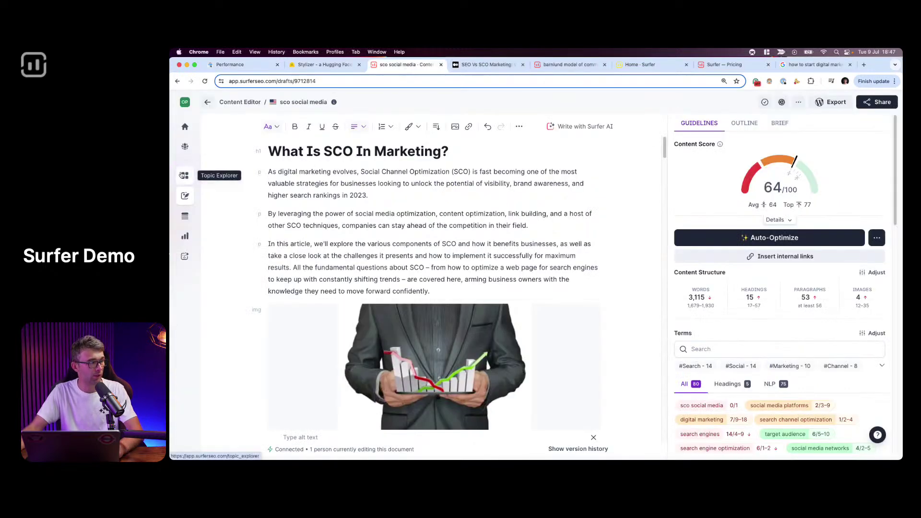
click(185, 196)
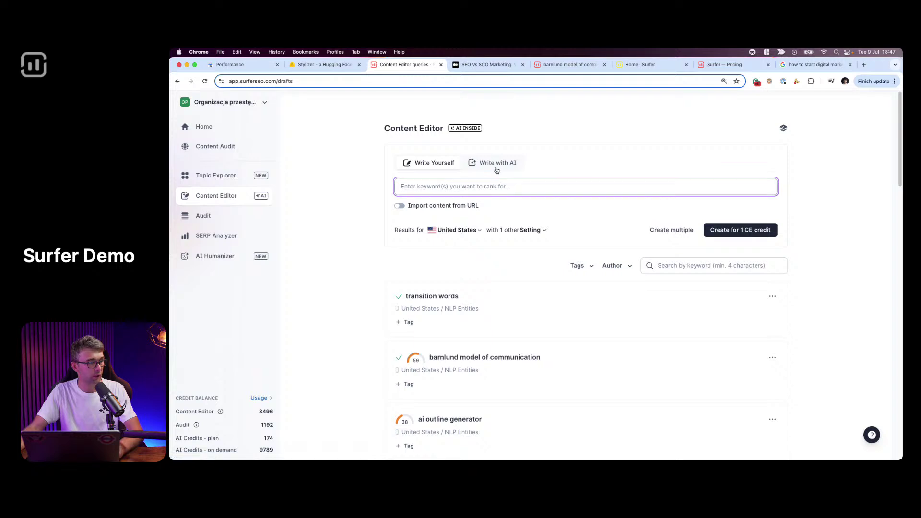
key(super+v)
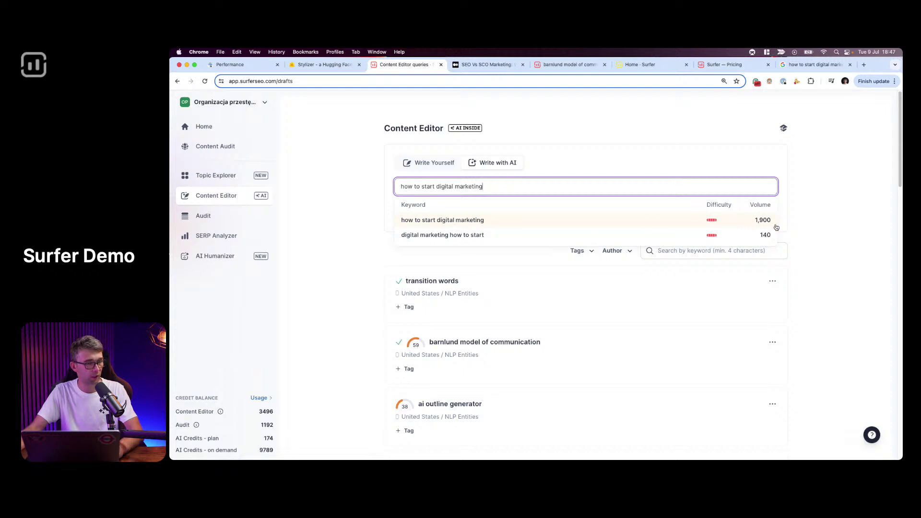
click(732, 224)
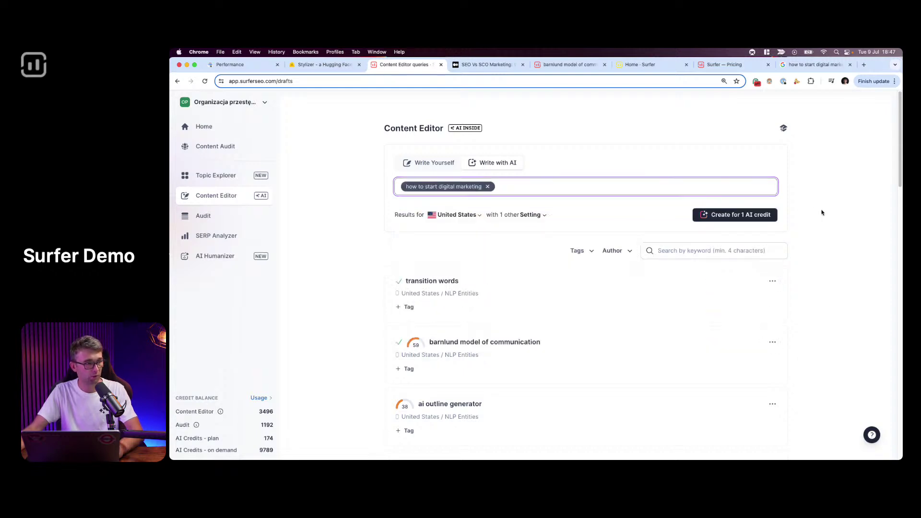
click(760, 216)
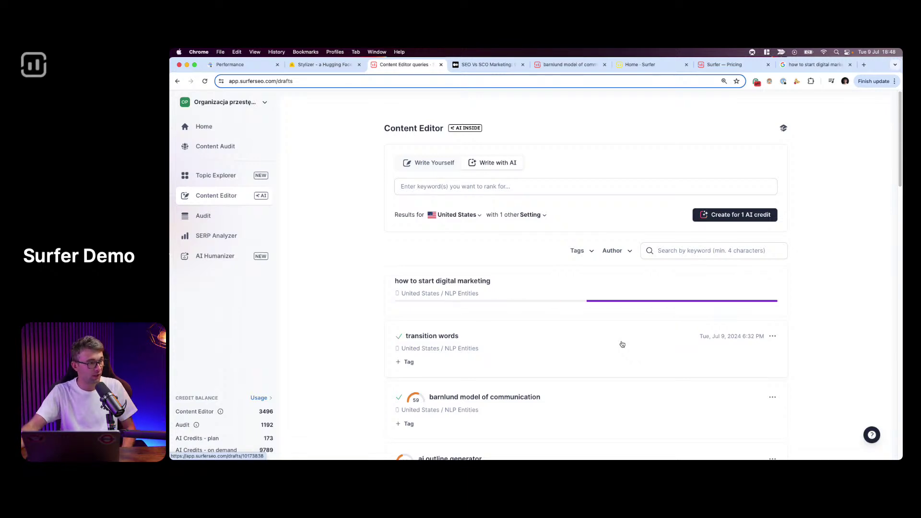
Step: Open the "how to start digital marketing" topical map in Topic Explorer and browse its topics, including the Becoming Digital Marketer article ideas
click(216, 175)
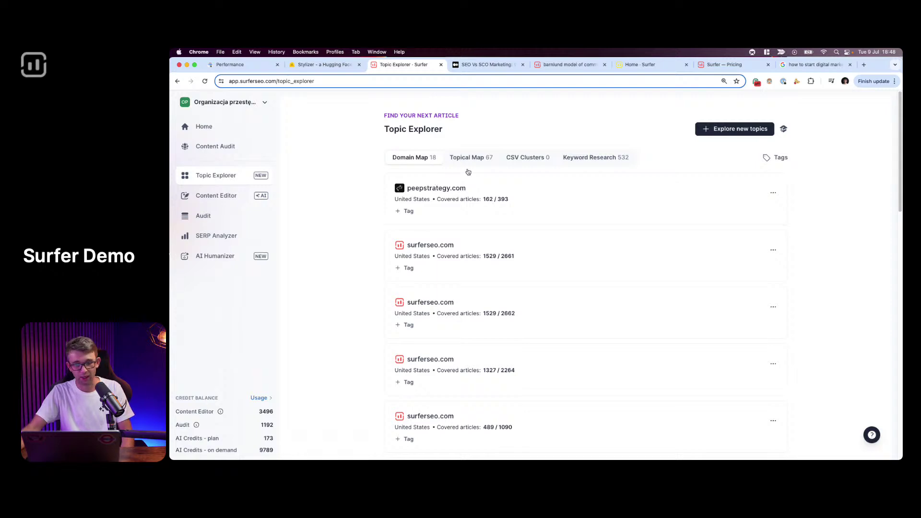
click(469, 163)
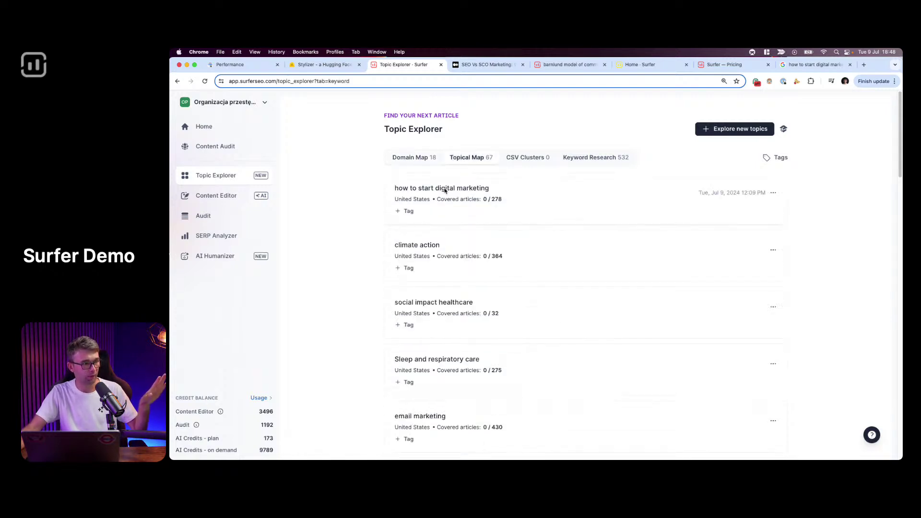
click(409, 195)
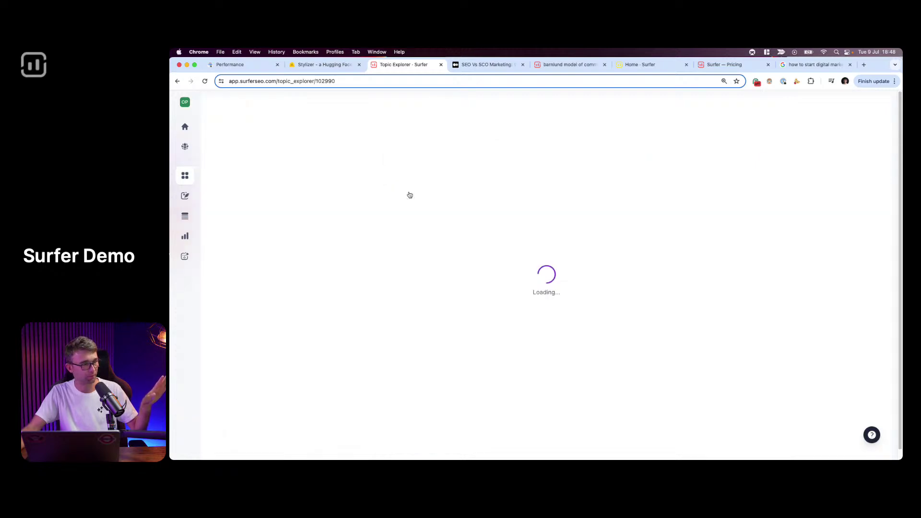
scroll(278, 282, down, 2)
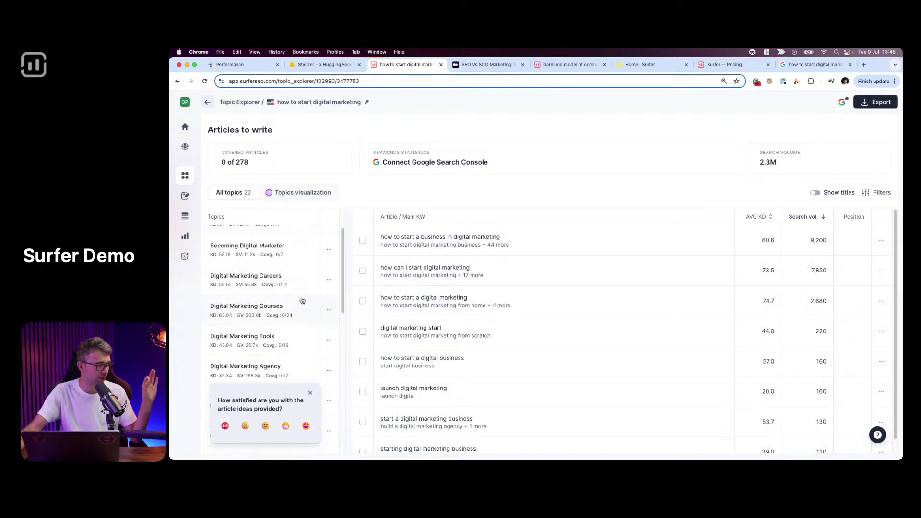
click(291, 259)
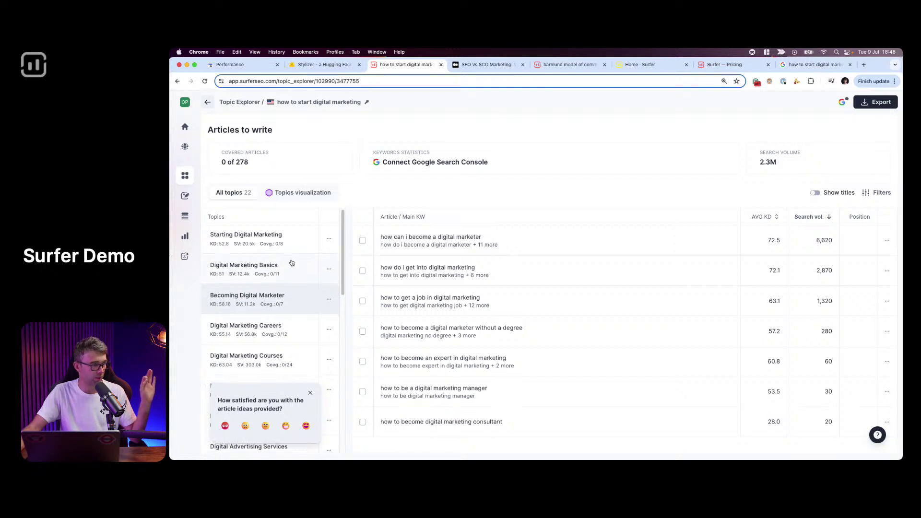
scroll(293, 263, down, 2)
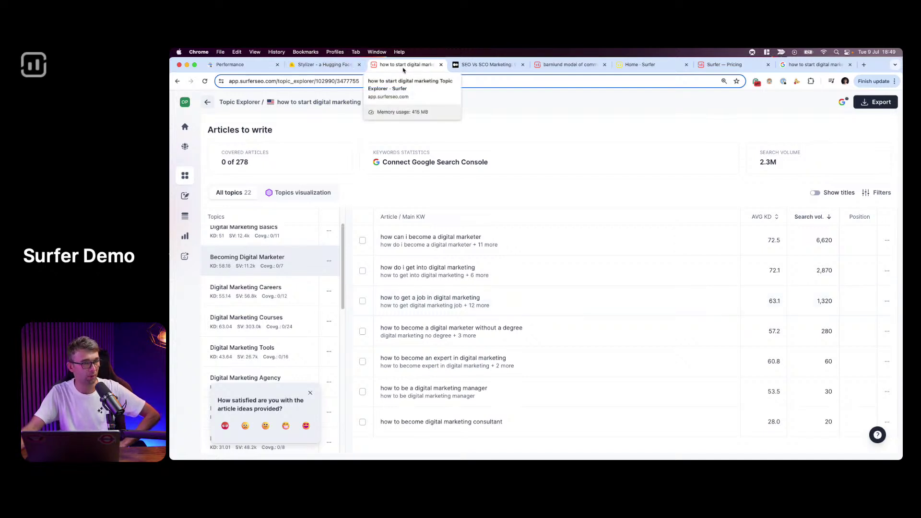
Step: Connect Google Search Console to the topical map in a separate window and return its tab to the main window
key(super+w)
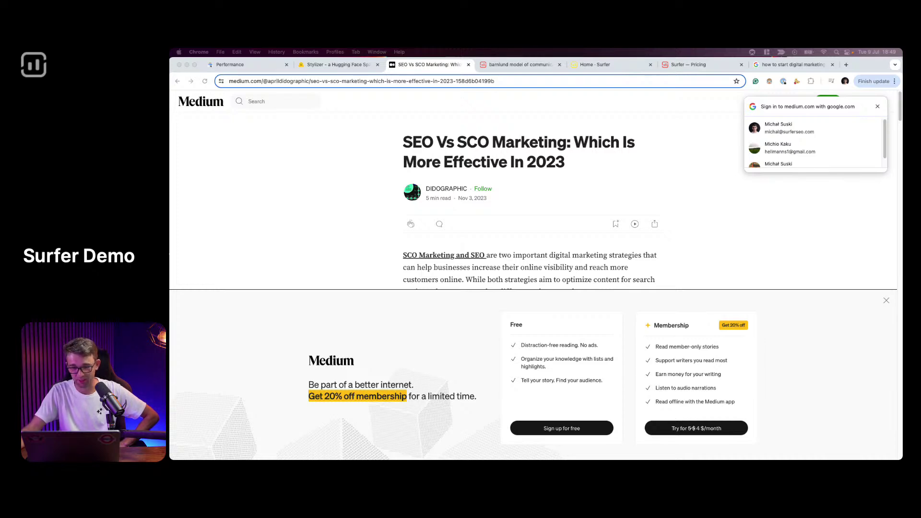
drag(794, 64, 368, 64)
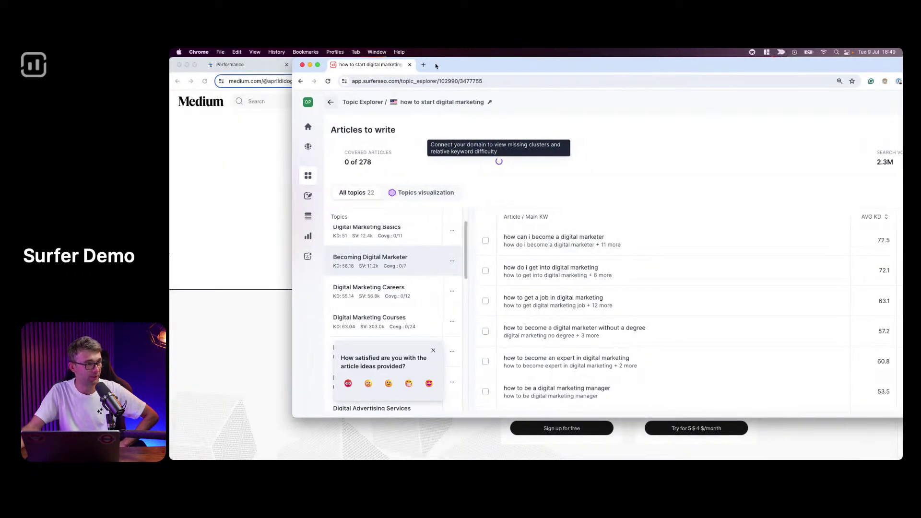
drag(435, 66, 408, 64)
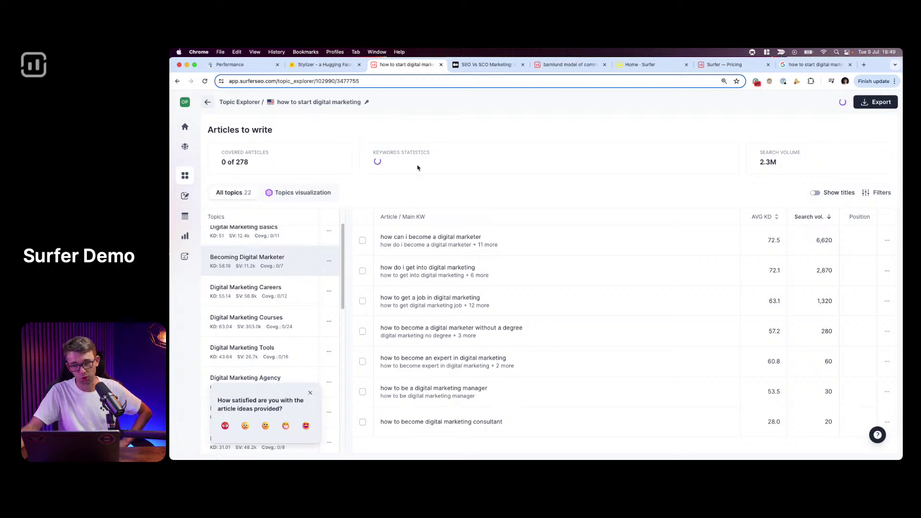
Step: Check the map's keyword statistics, the position warning for "how can i become a digital marketer", and that article's keyword details
mouse_move(384, 165)
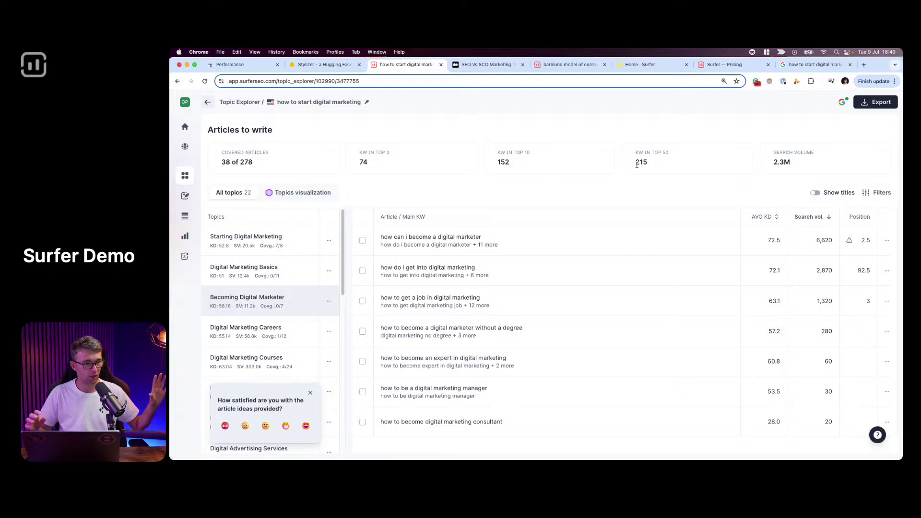
mouse_move(706, 252)
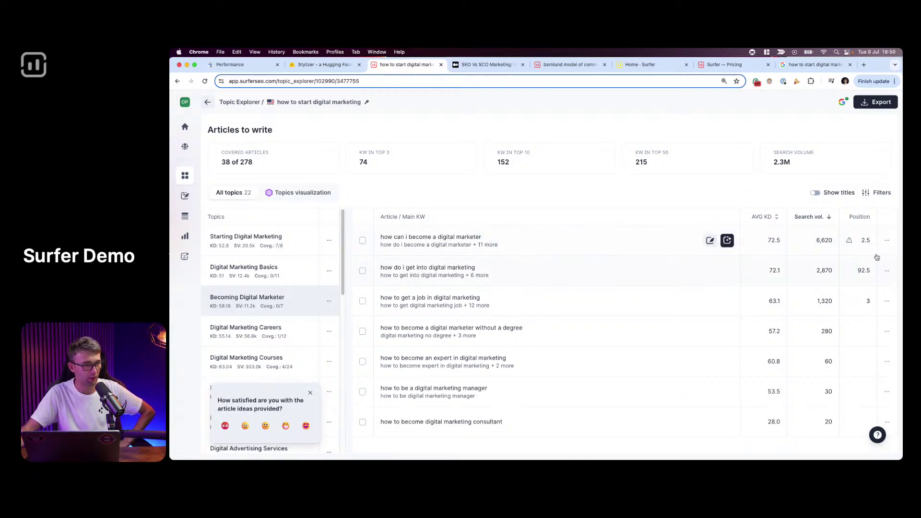
mouse_move(850, 245)
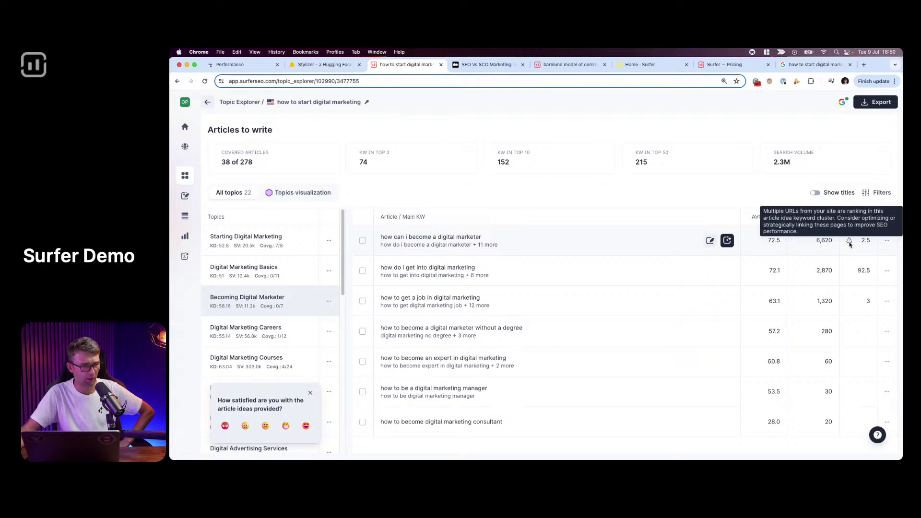
click(602, 244)
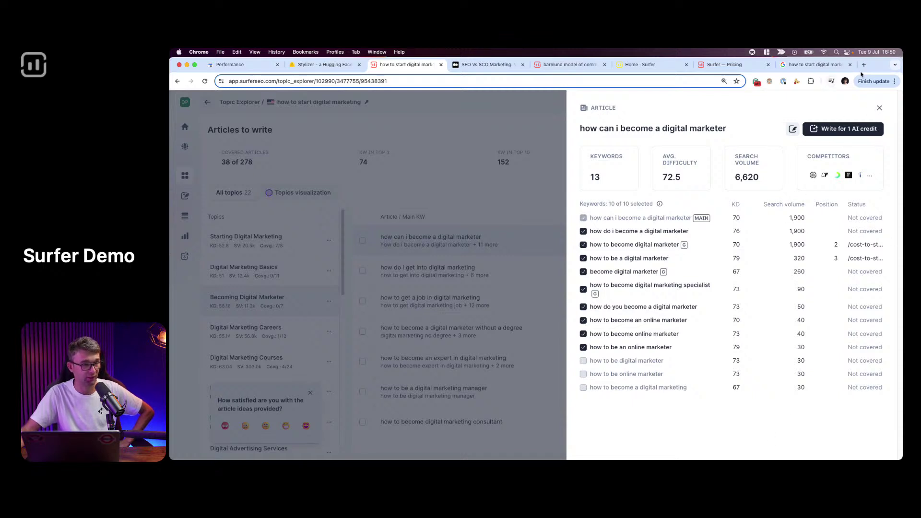
click(879, 108)
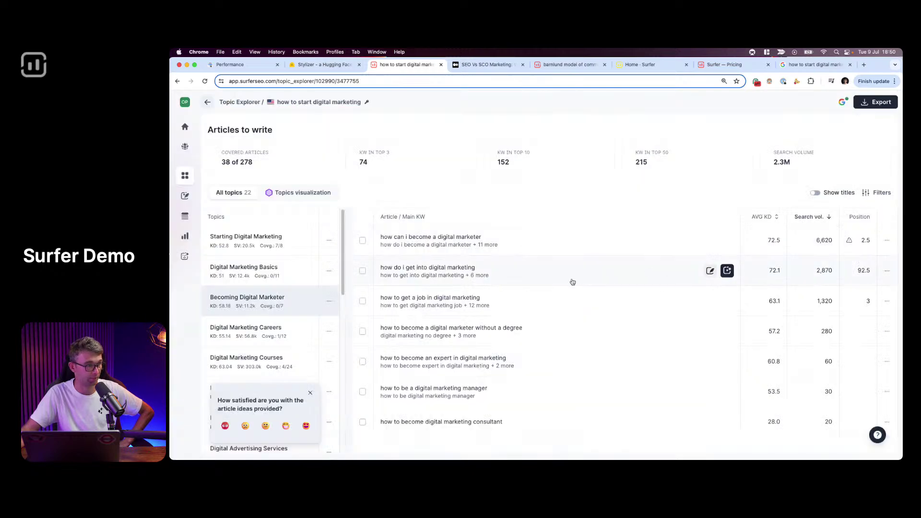
Step: Inspect keyword positions and coverage for the articles "how do i get into digital marketing" and "how to get a job in digital marketing"
click(572, 280)
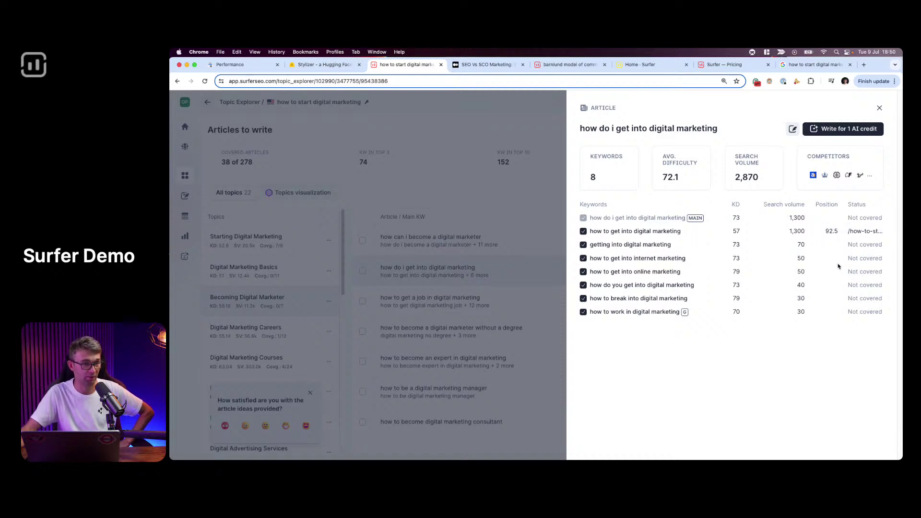
click(878, 107)
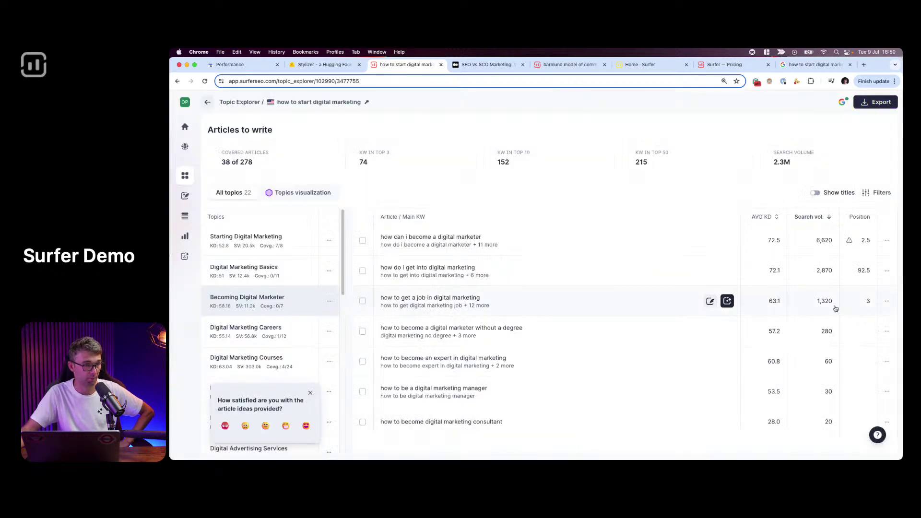
click(637, 305)
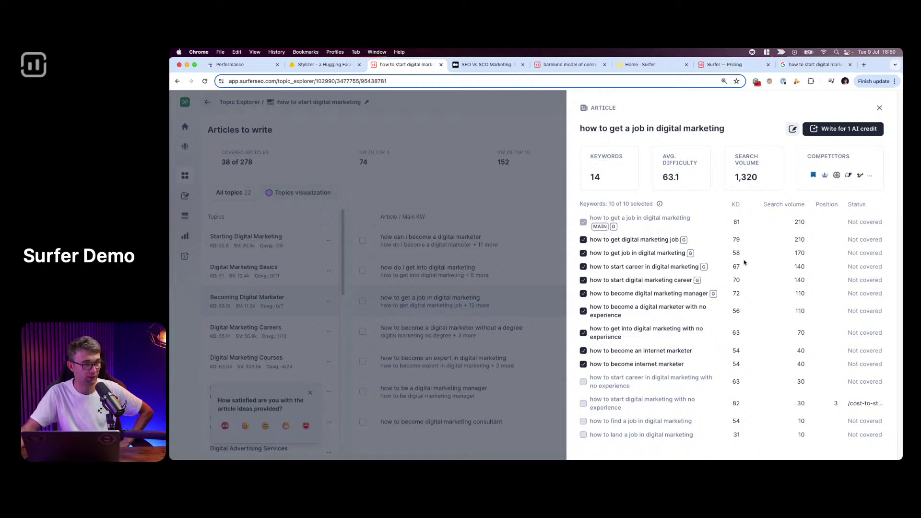
click(879, 107)
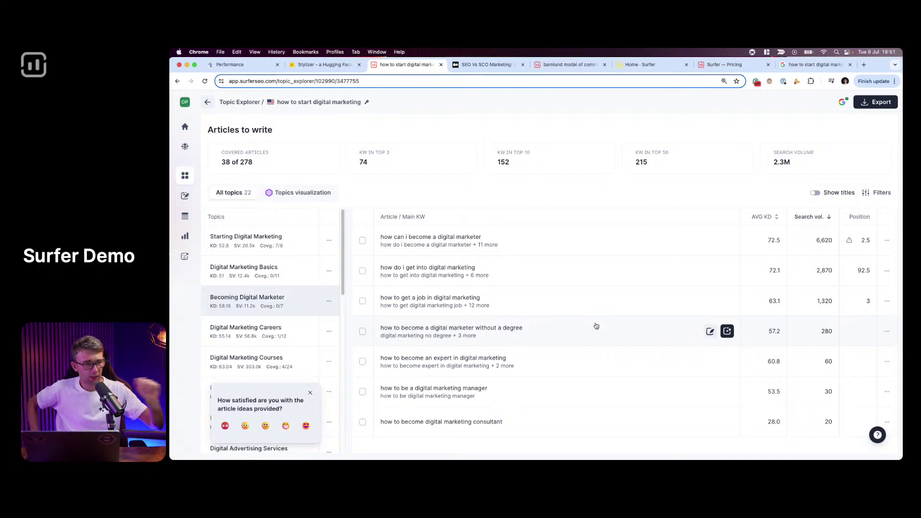
Step: Select all seven article ideas under the Becoming Digital Marketer topic
click(362, 241)
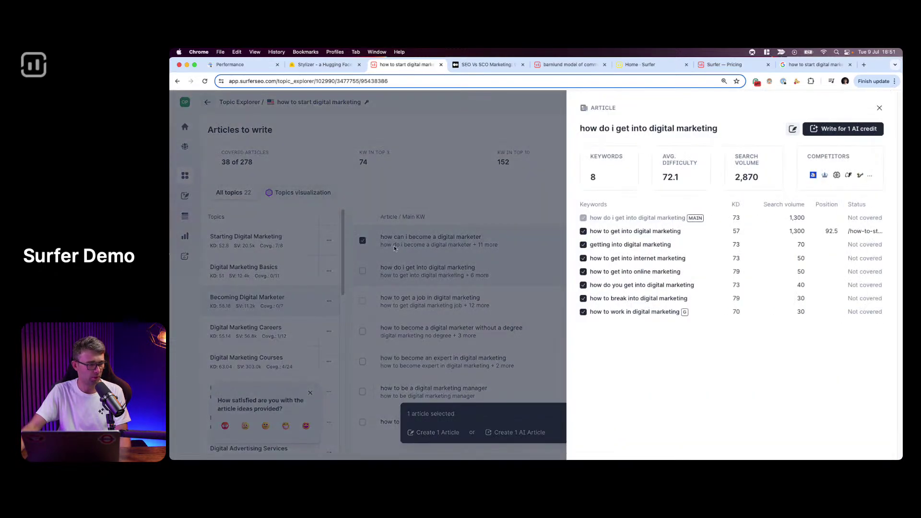
click(394, 246)
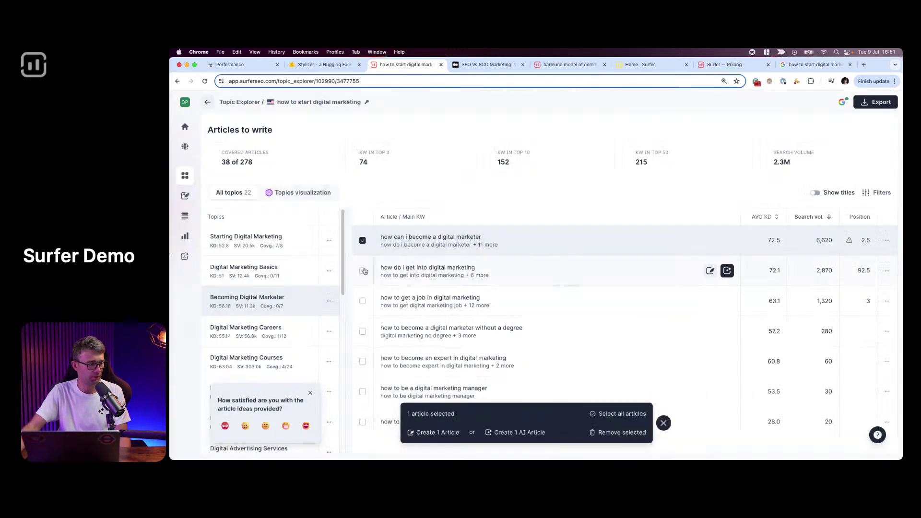
click(362, 270)
click(362, 301)
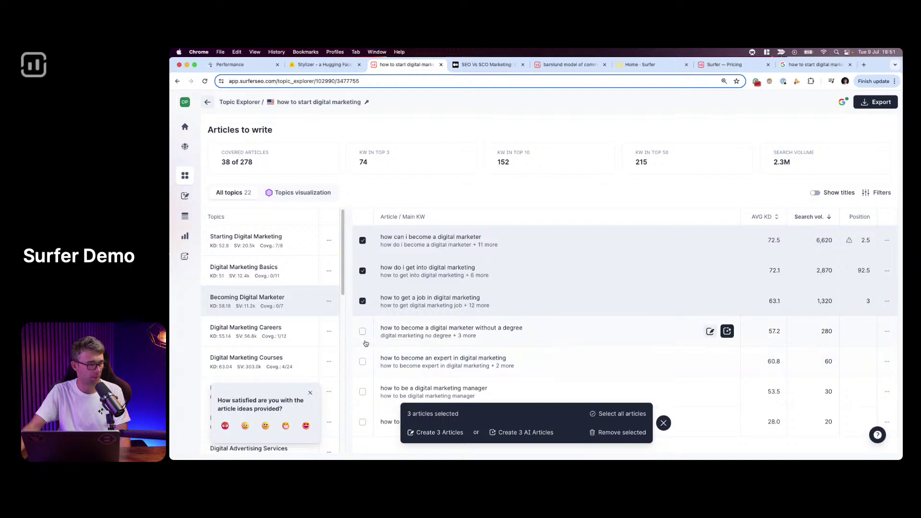
click(362, 332)
click(362, 363)
click(363, 392)
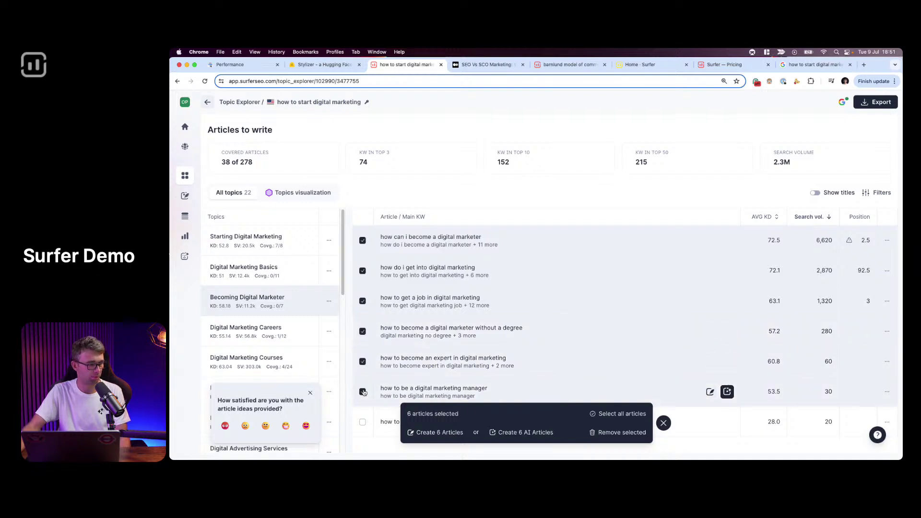
click(362, 422)
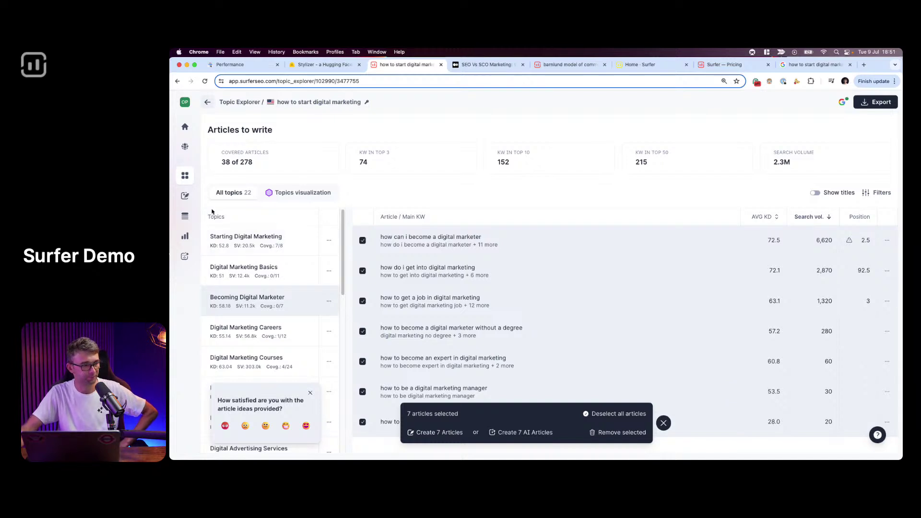
Step: Open the peepstrategy.com domain map in Topic Explorer and look through its topics
click(187, 178)
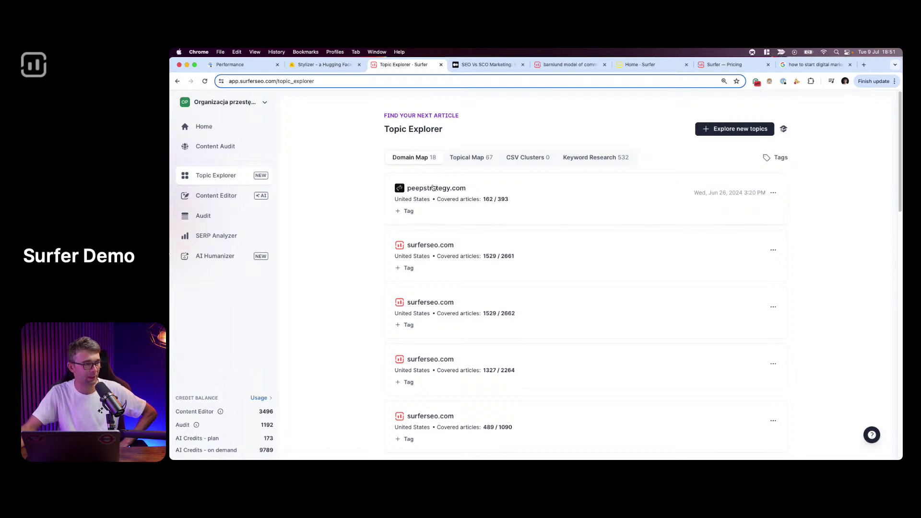
click(516, 191)
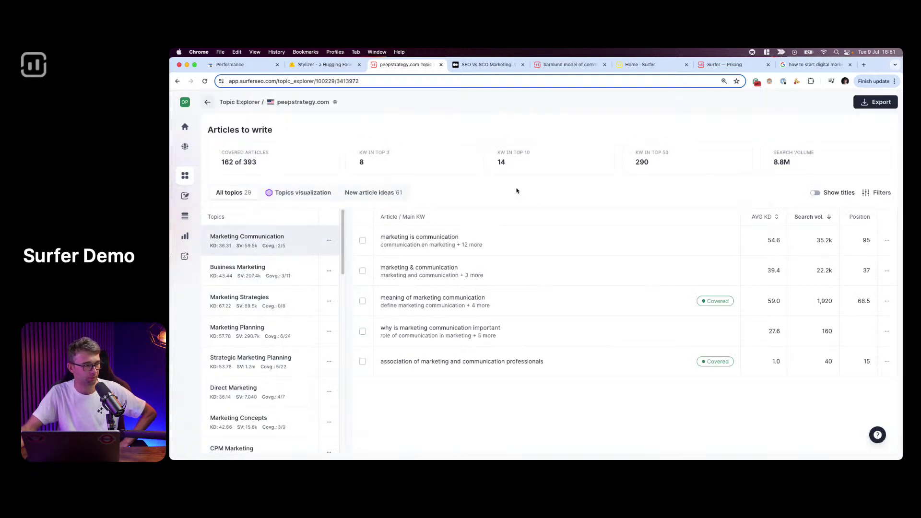
scroll(295, 286, down, 15)
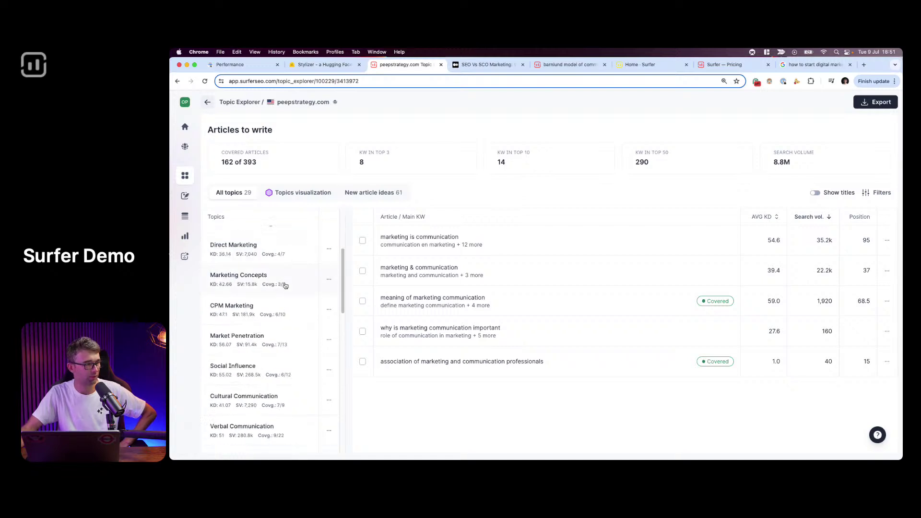
Step: Show the peepstrategy.com domain map as a topics visualization shaded by cluster coverage
scroll(270, 273, up, 8)
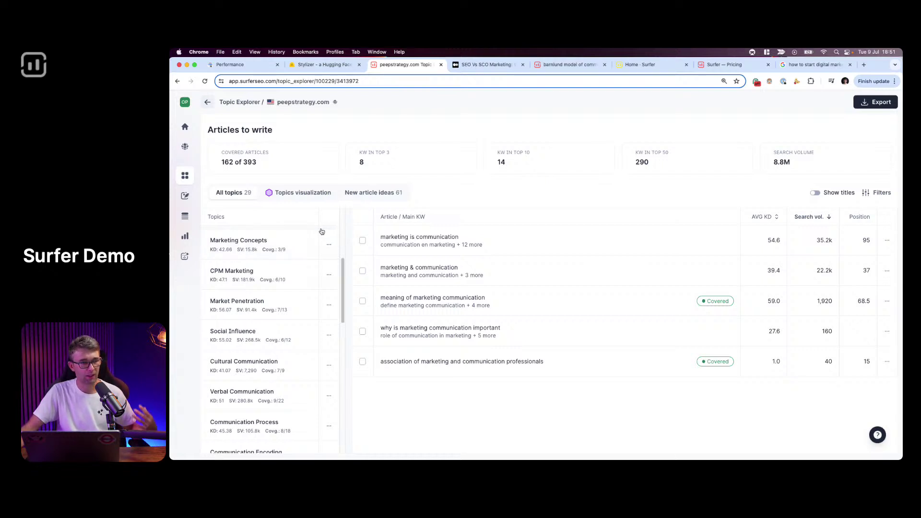
click(306, 198)
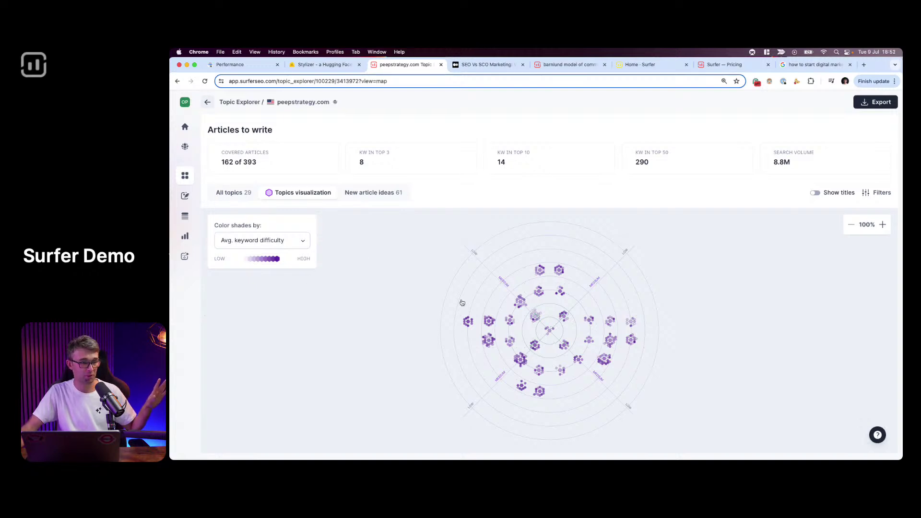
click(294, 245)
click(292, 277)
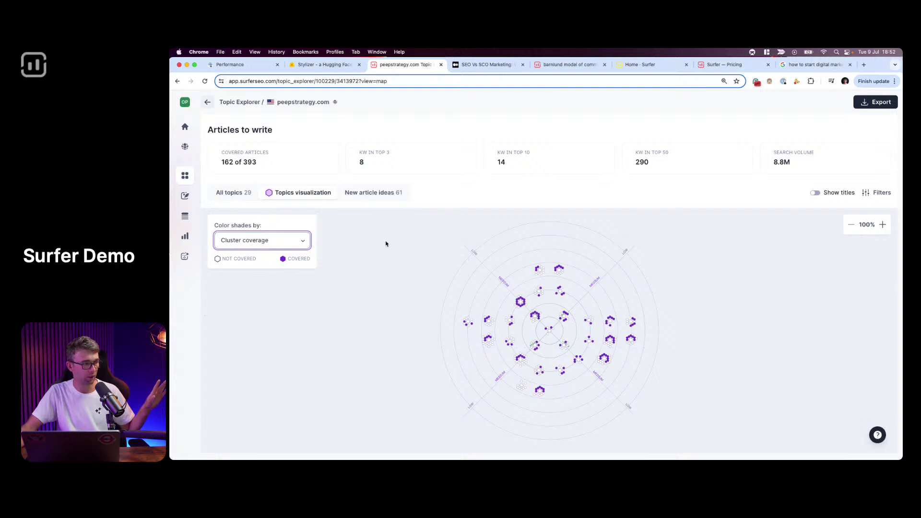
Step: Look through the new article ideas suggested for peepstrategy.com
click(377, 200)
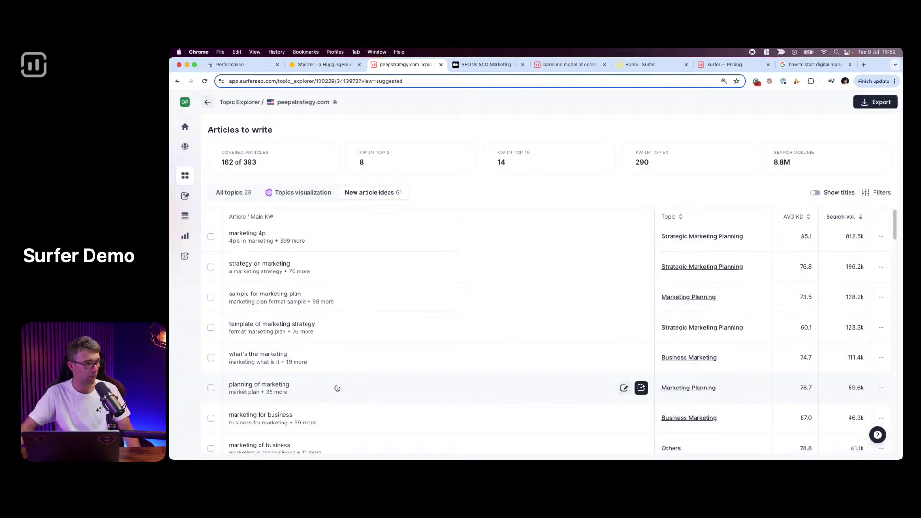
scroll(340, 400, down, 2)
scroll(343, 404, up, 3)
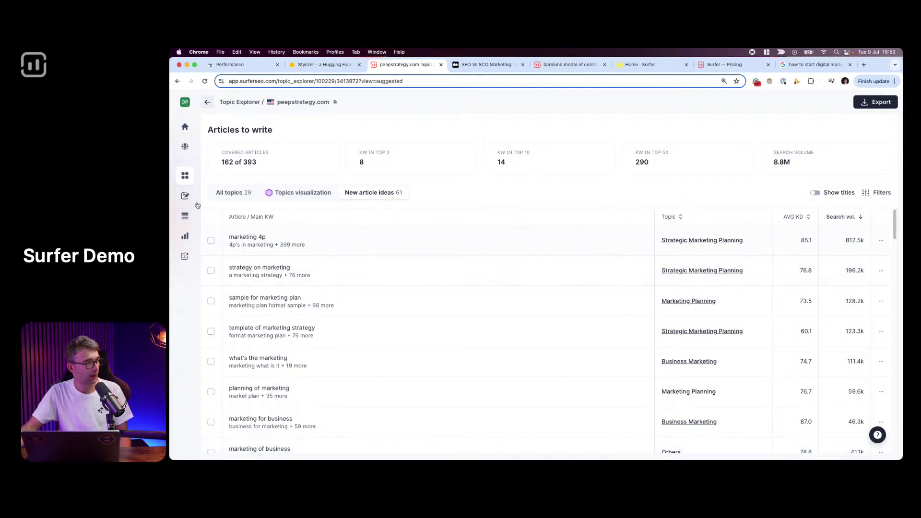
Step: Go to the Content Editor, reload the drafts list, and open the article customization for "how to start digital marketing"
click(185, 196)
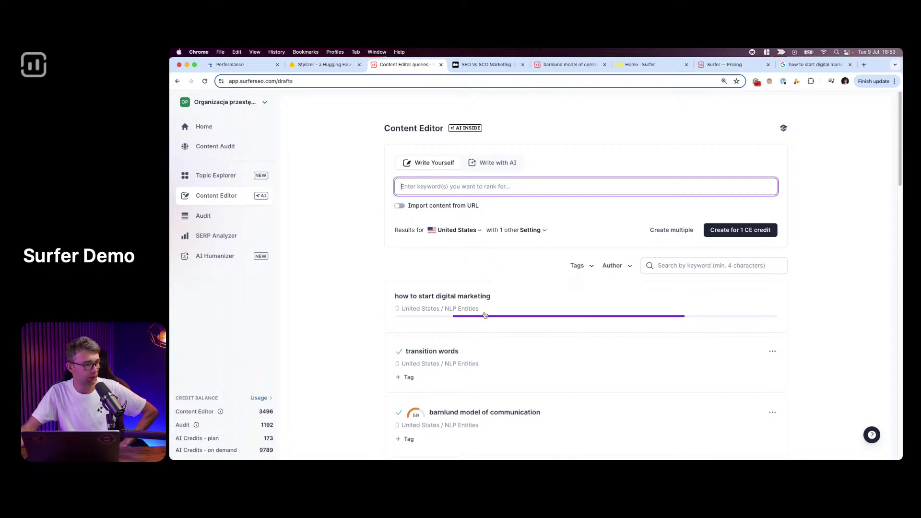
scroll(476, 278, down, 2)
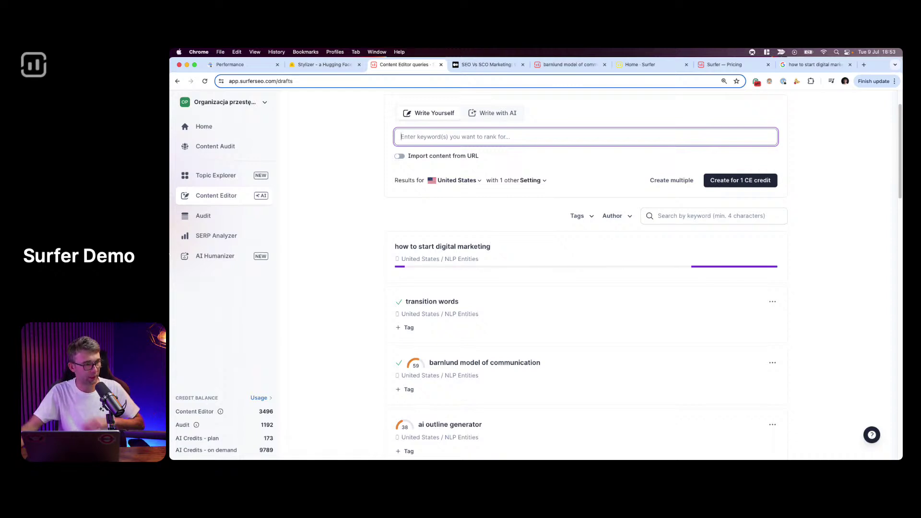
click(205, 82)
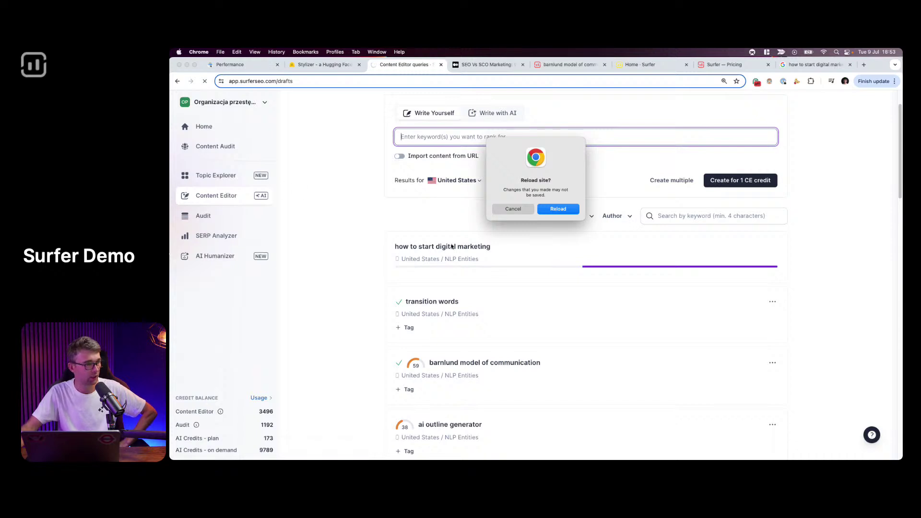
click(548, 210)
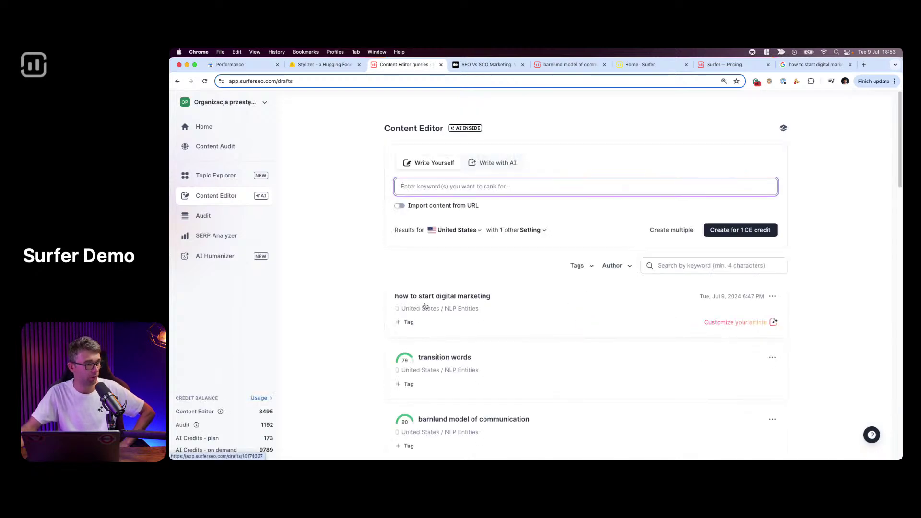
click(588, 306)
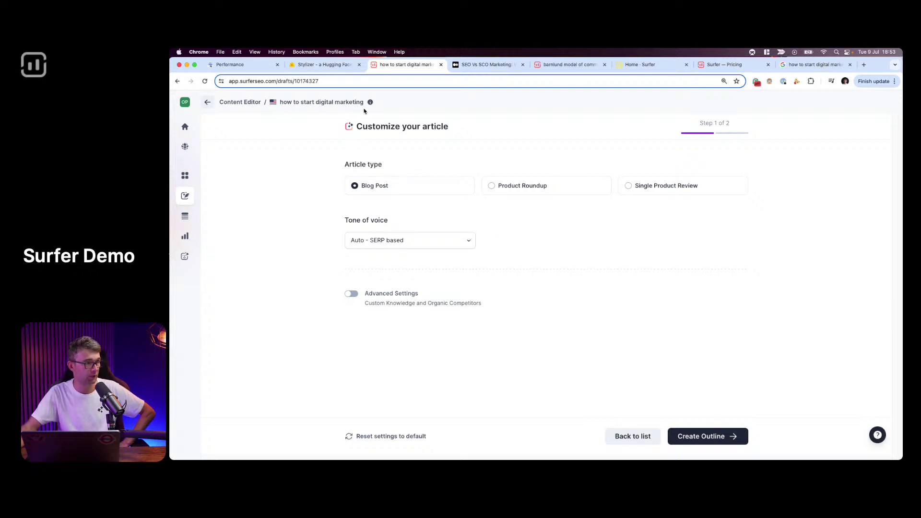
Step: Review the tone of voice options, keep Auto - SERP based, and glance at the Stylizer page
click(420, 243)
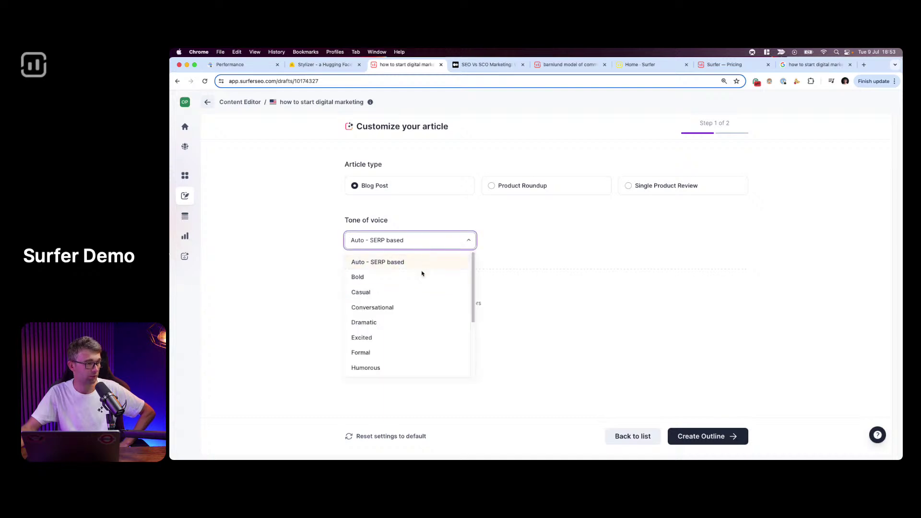
scroll(412, 278, down, 3)
scroll(412, 282, up, 3)
click(431, 264)
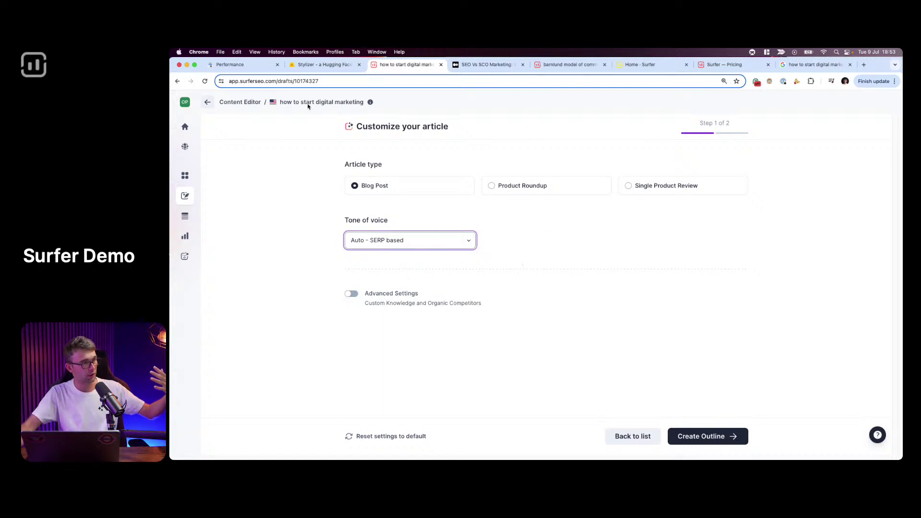
click(320, 65)
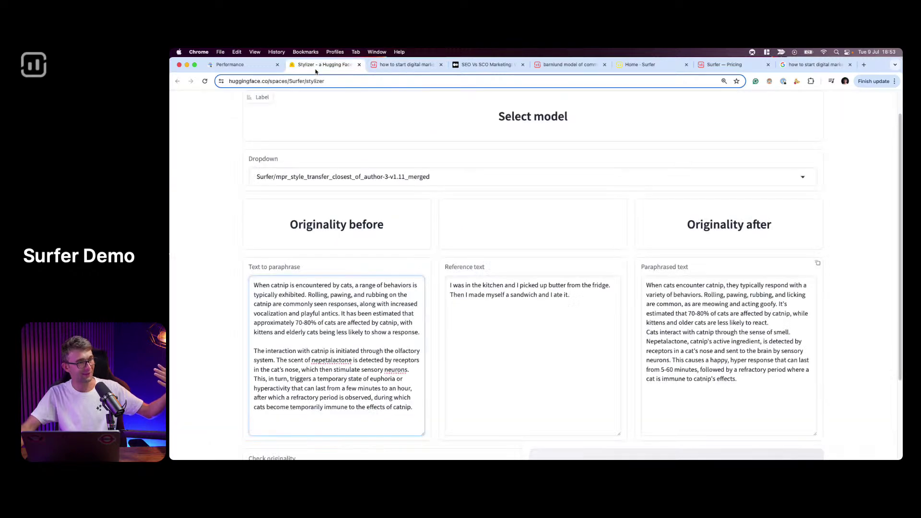
click(381, 67)
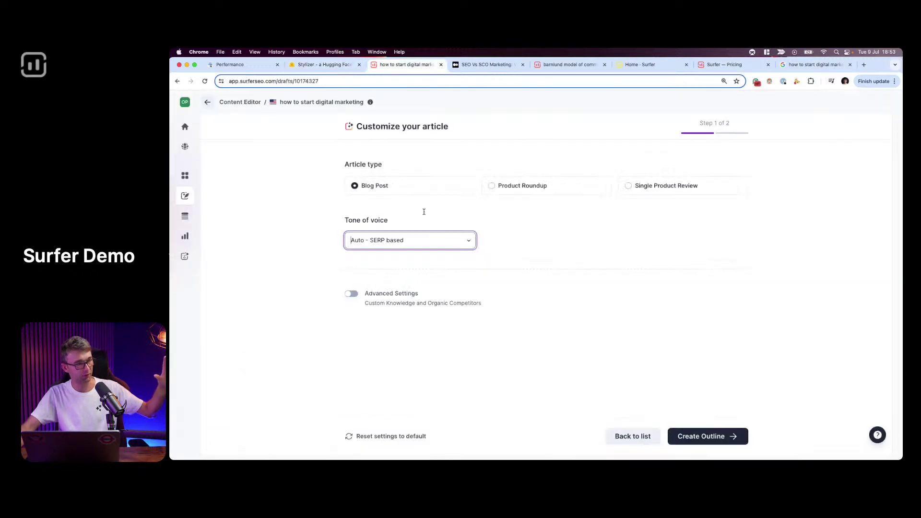
Step: Enable Advanced Settings, review the custom knowledge, anti-AI detection and organic competitor options, and create the article outline
click(351, 294)
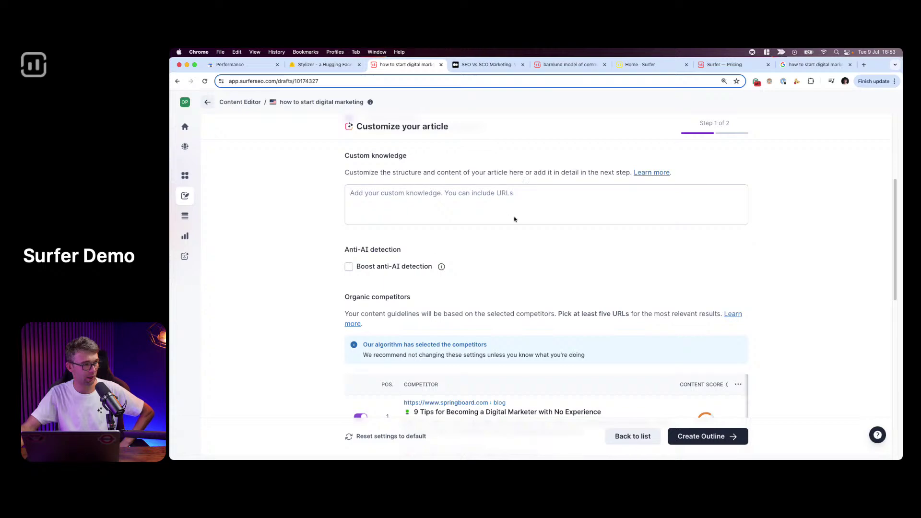
scroll(514, 216, down, 4)
scroll(479, 201, up, 2)
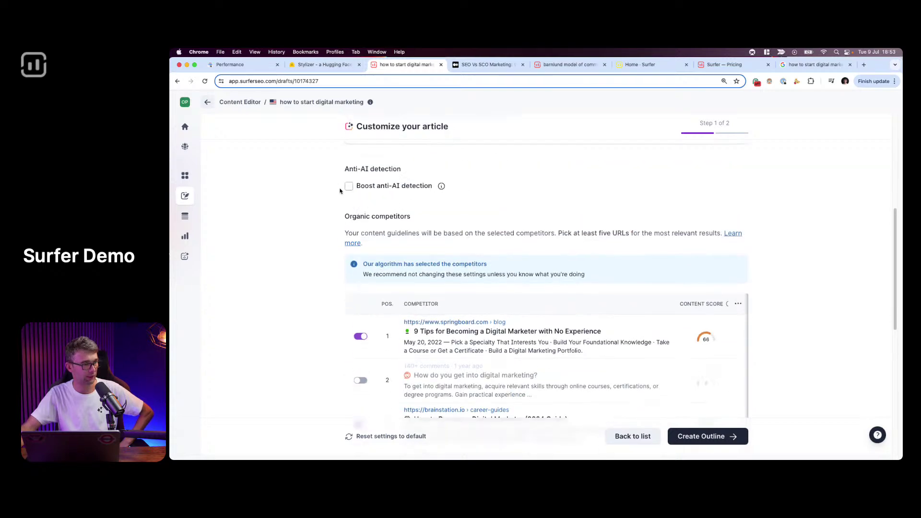
scroll(498, 259, down, 3)
scroll(492, 219, down, 4)
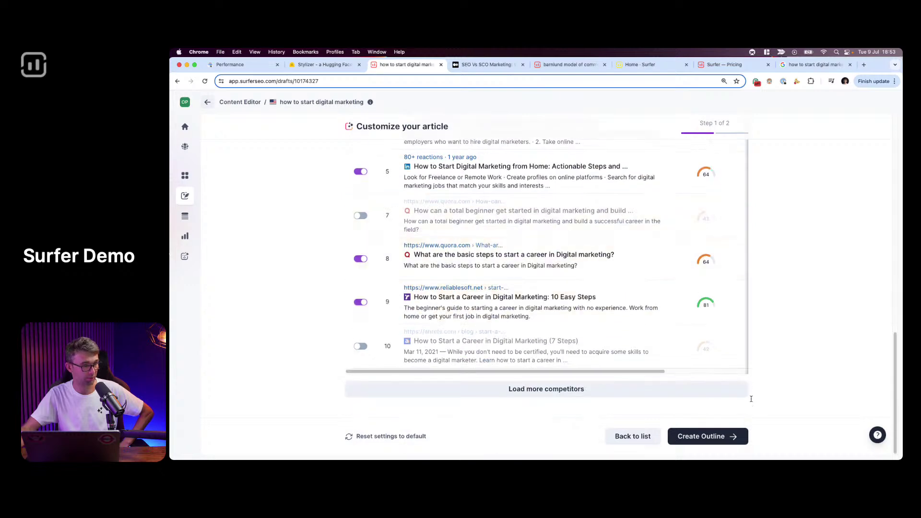
click(739, 437)
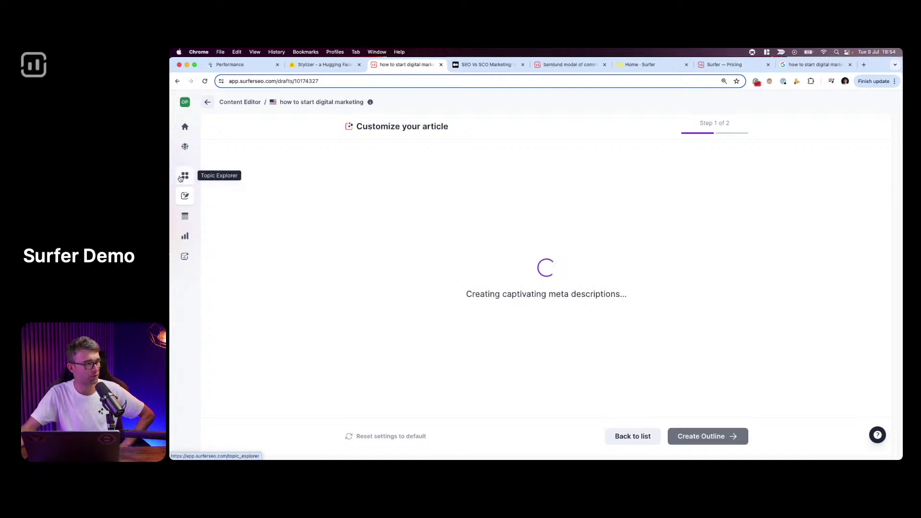
Step: Open the "transition words" draft, check its additional tools and export options, and return to the drafts list
click(184, 195)
scroll(522, 286, down, 2)
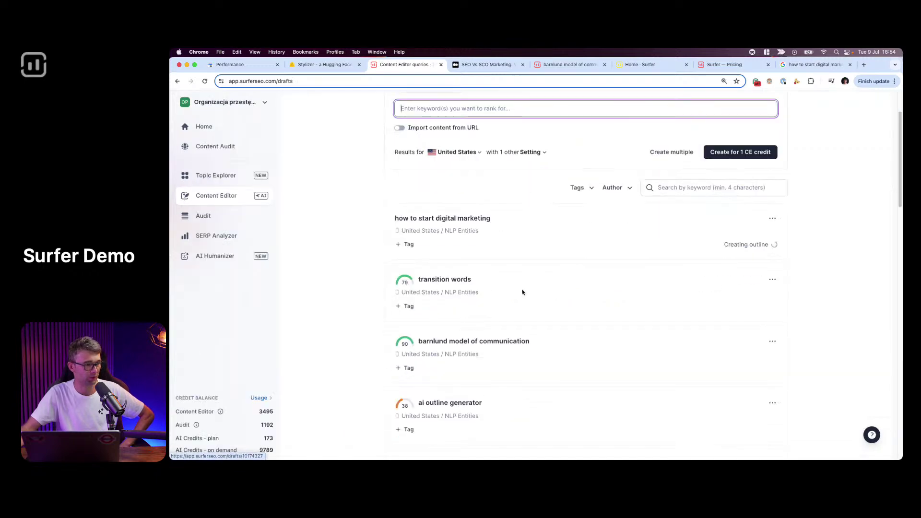
click(522, 285)
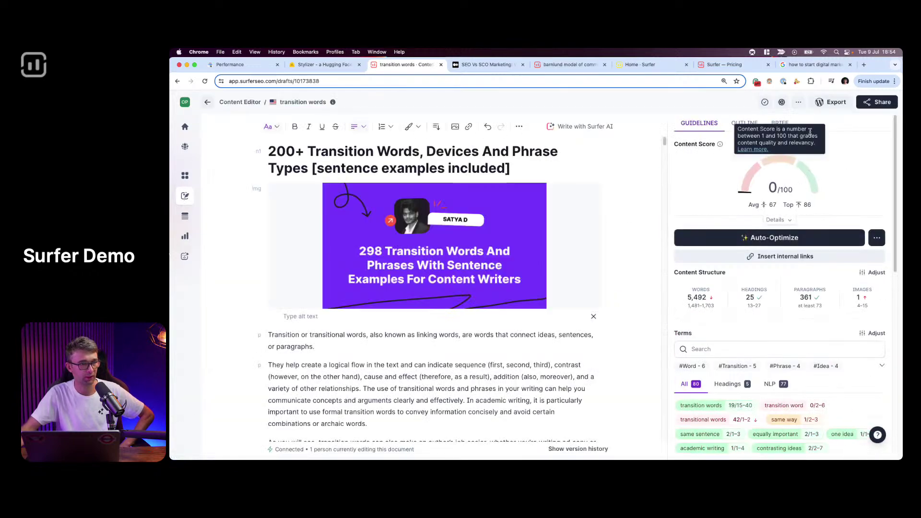
click(798, 102)
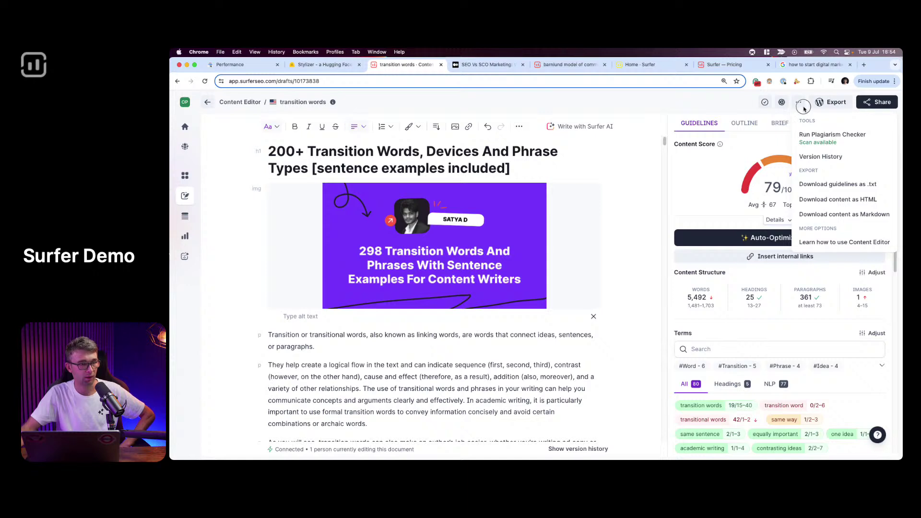
click(798, 102)
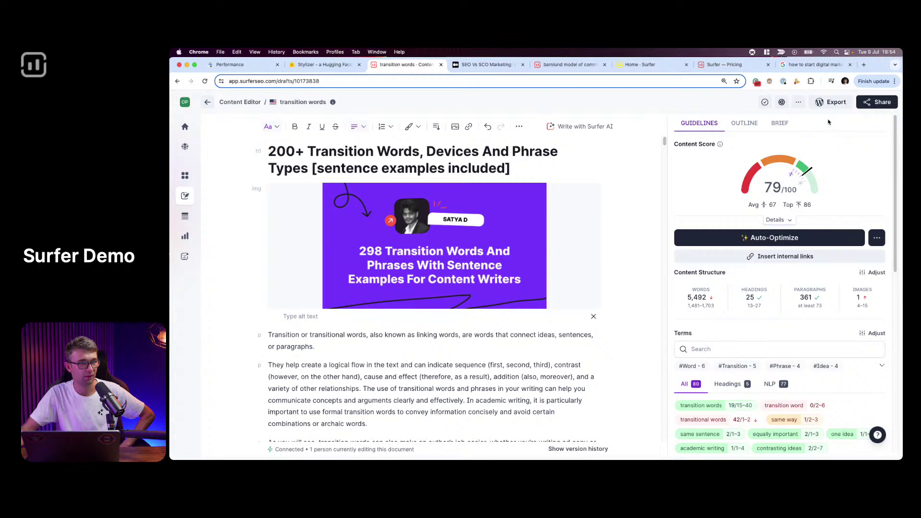
click(798, 103)
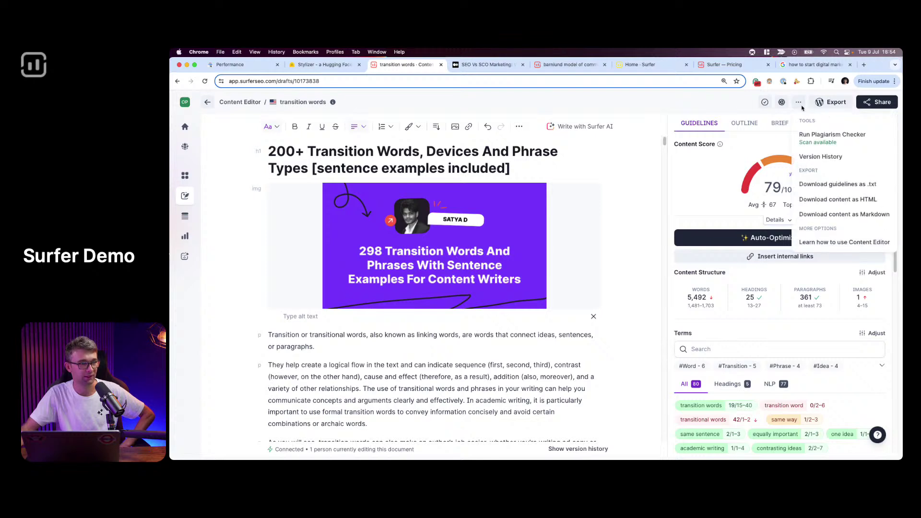
click(802, 108)
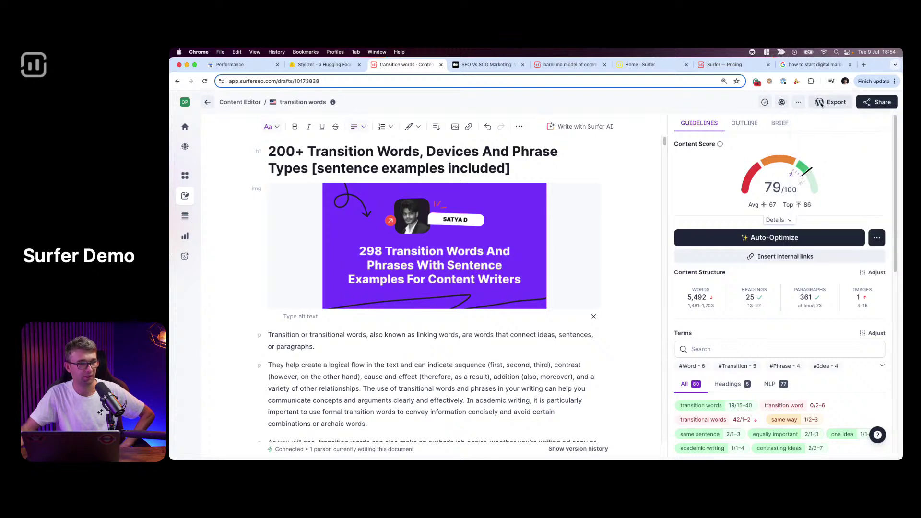
click(207, 101)
click(529, 193)
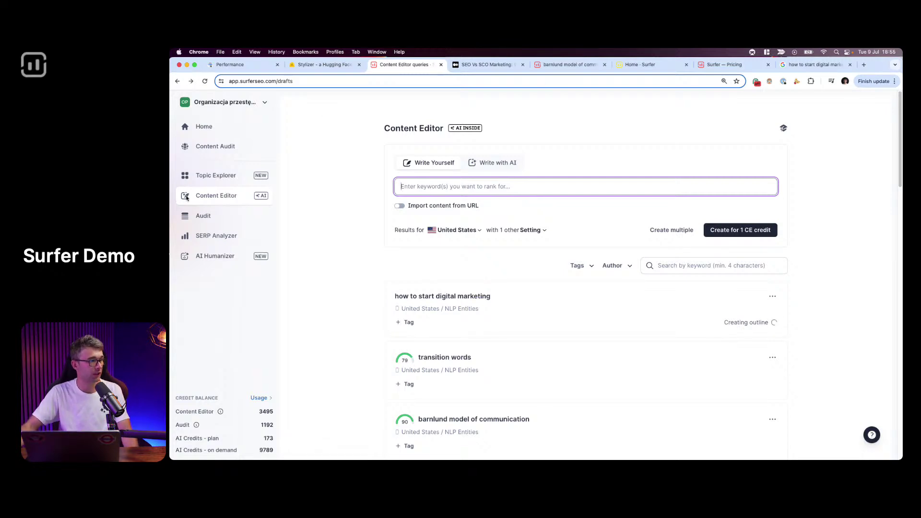
Step: Reopen the peepstrategy.com domain map in Topic Explorer and browse its new article ideas with their topics
click(217, 175)
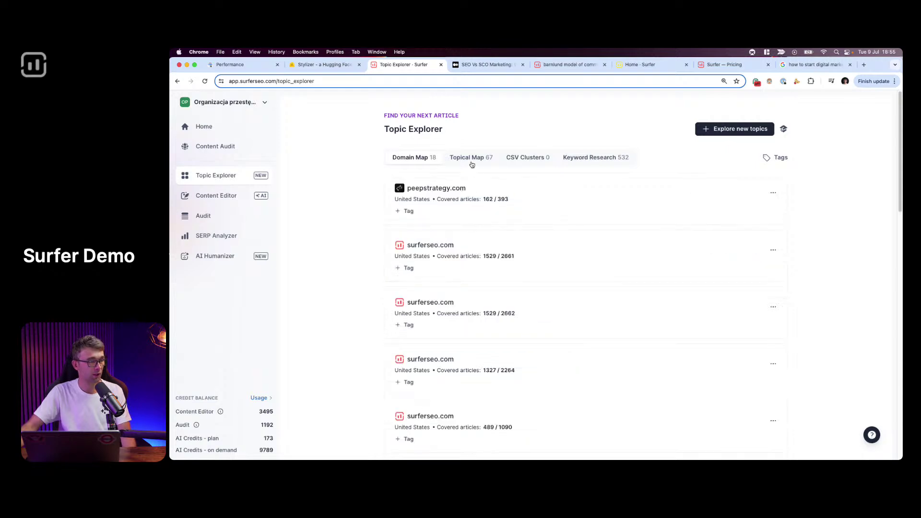
click(454, 191)
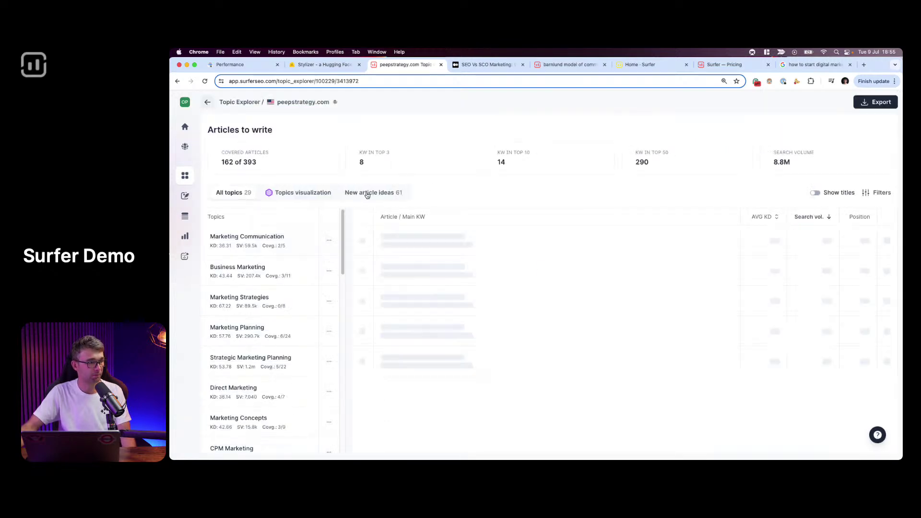
click(367, 193)
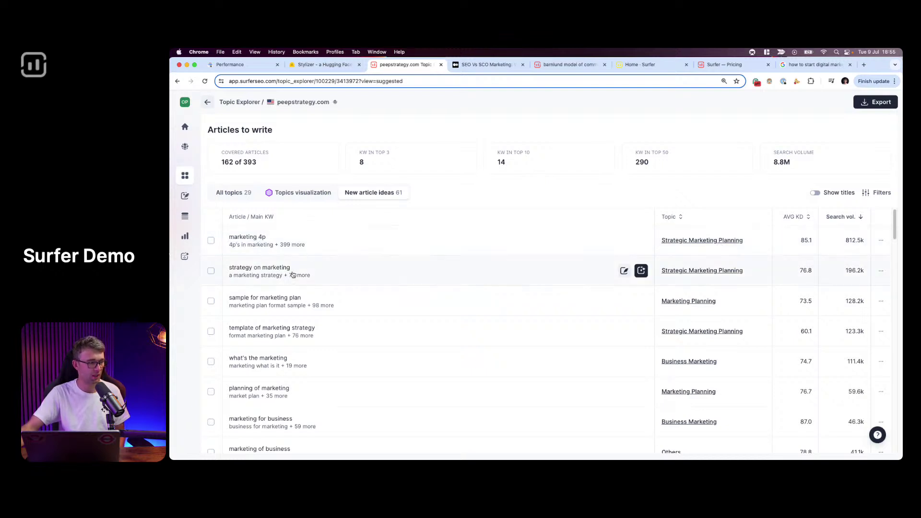
scroll(671, 324, down, 10)
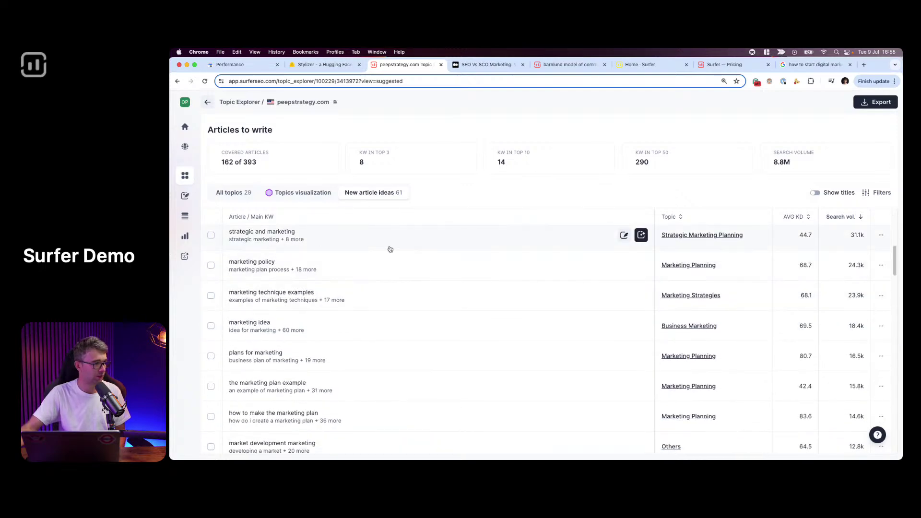
scroll(480, 268, down, 5)
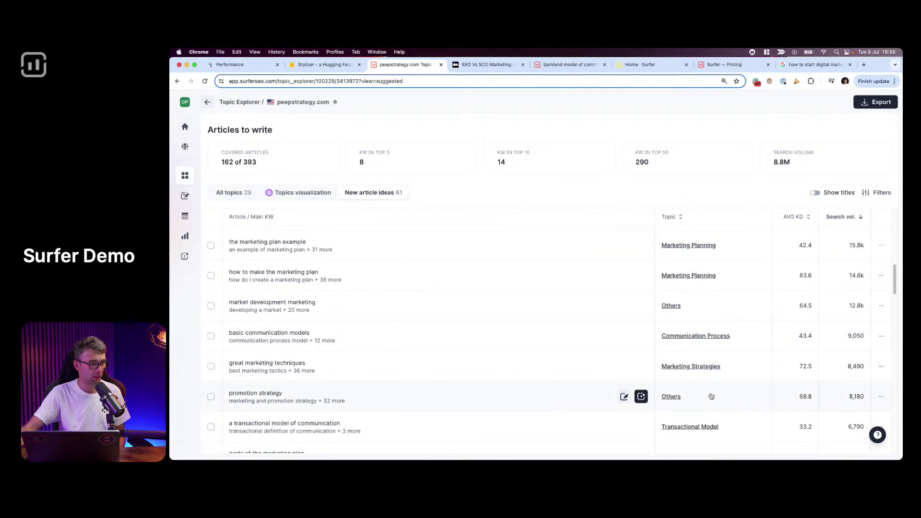
scroll(708, 384, up, 10)
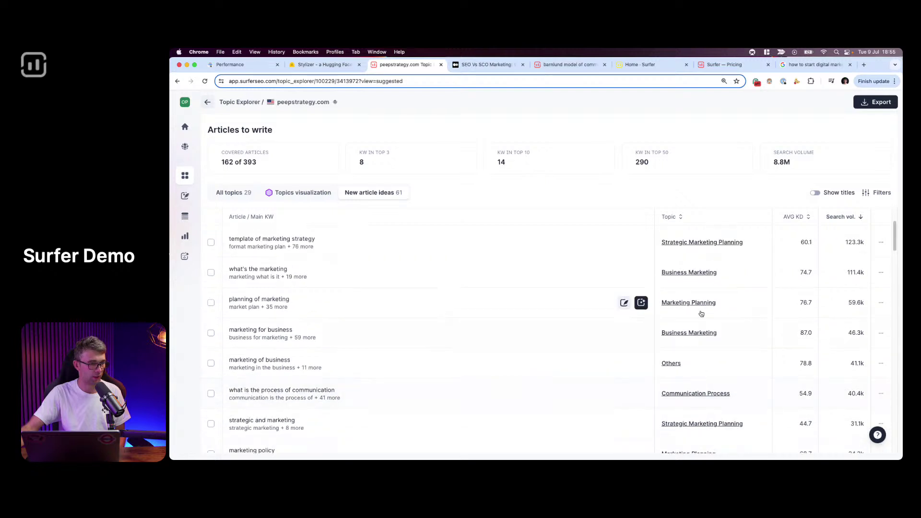
Step: Open the Strategic Marketing Planning topic and examine its articles' coverage, along with the map's other topics
click(697, 243)
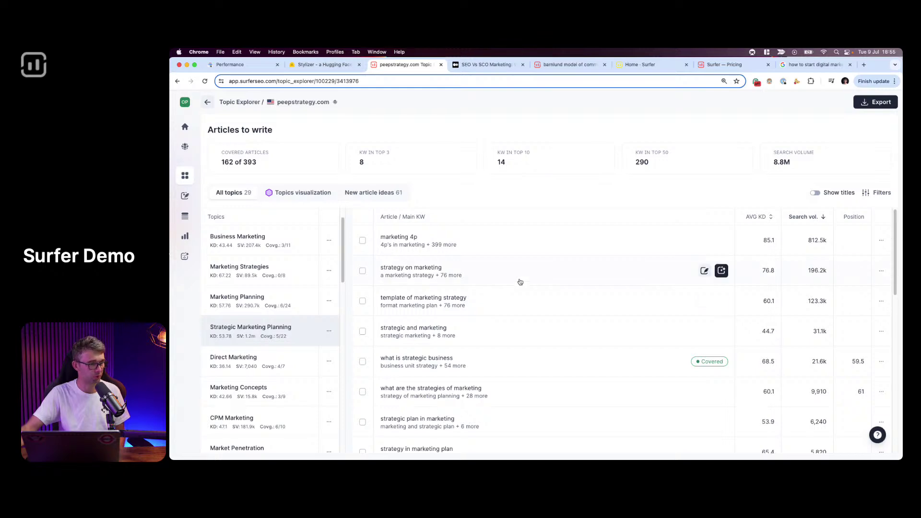
scroll(566, 319, down, 3)
scroll(568, 320, down, 10)
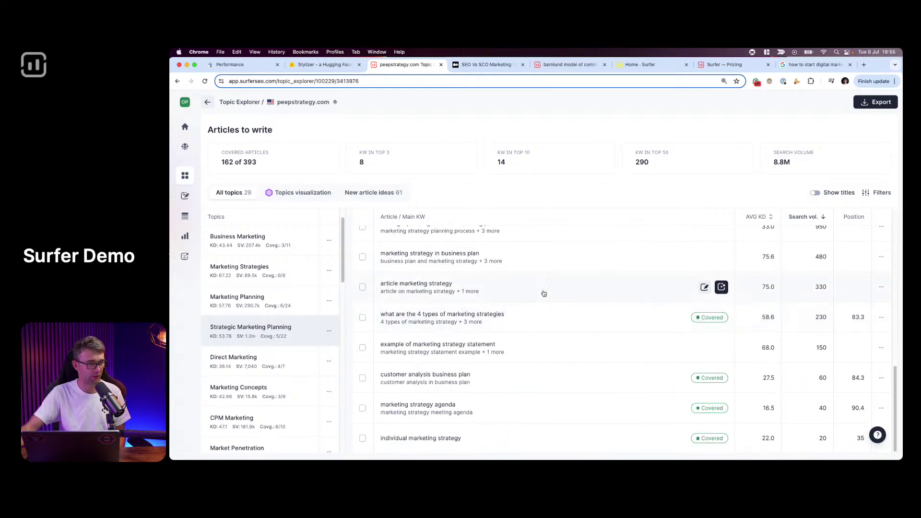
scroll(540, 294, up, 13)
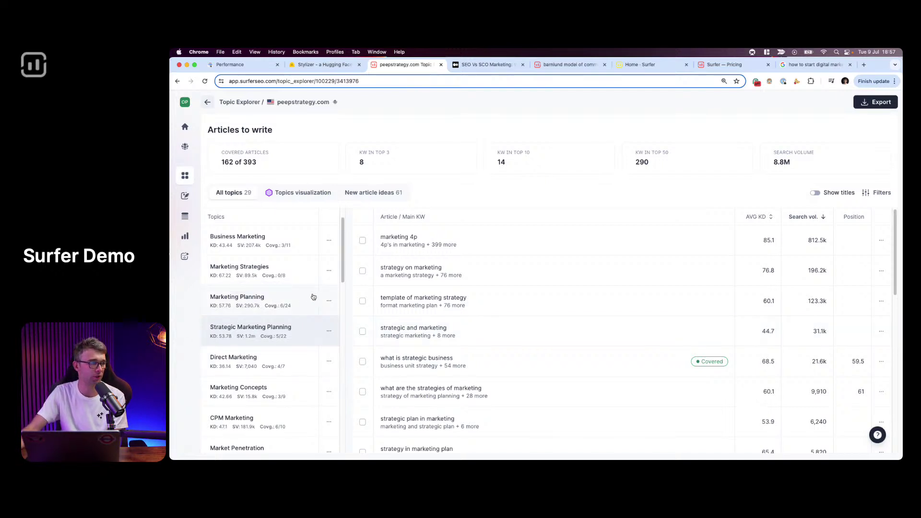
scroll(313, 297, down, 2)
scroll(312, 286, down, 5)
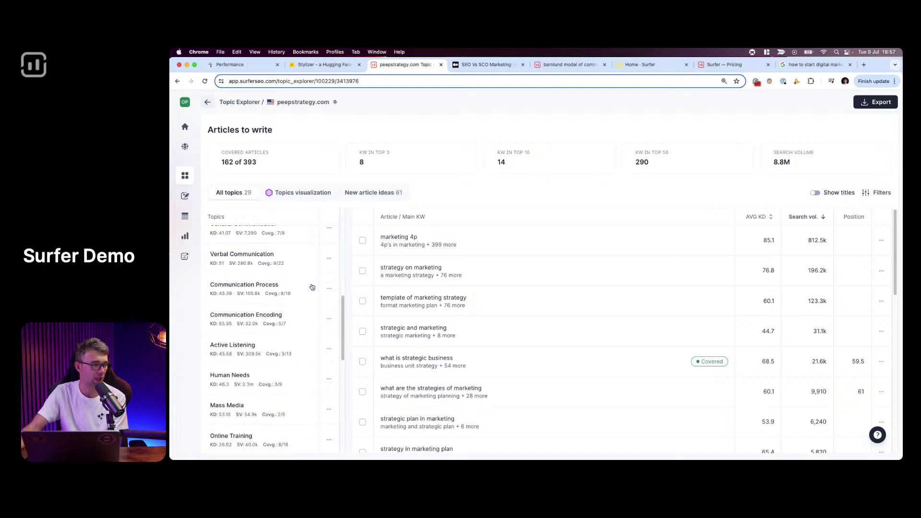
Step: Archive the Color Psychology and Panel Discussion topics in the peepstrategy.com topic map
scroll(312, 287, down, 5)
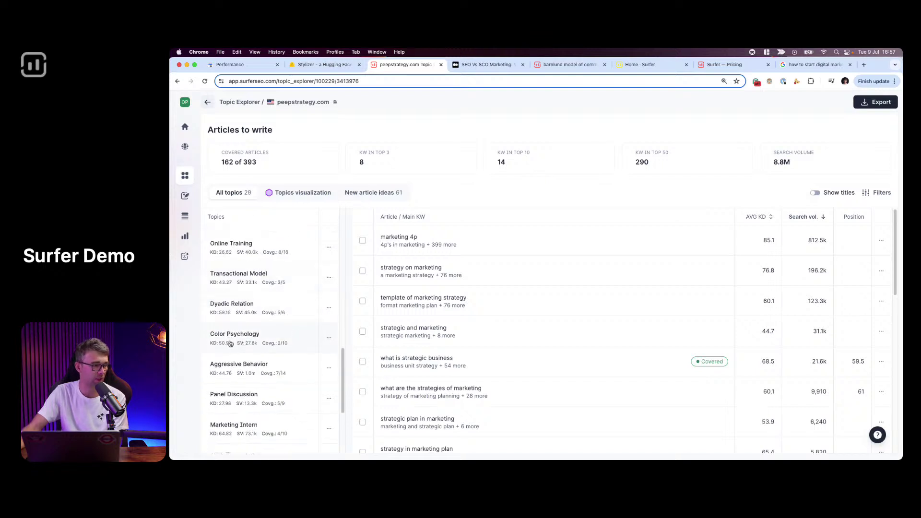
click(326, 343)
click(370, 353)
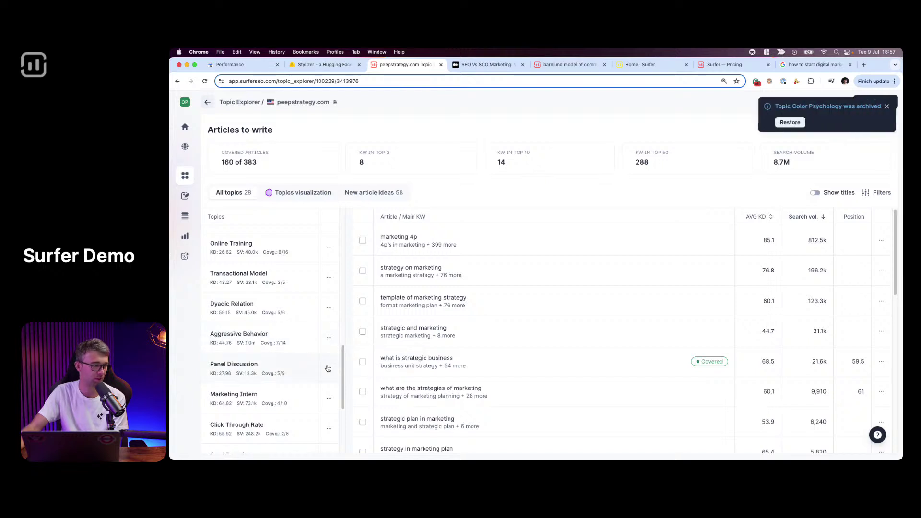
click(329, 368)
click(344, 389)
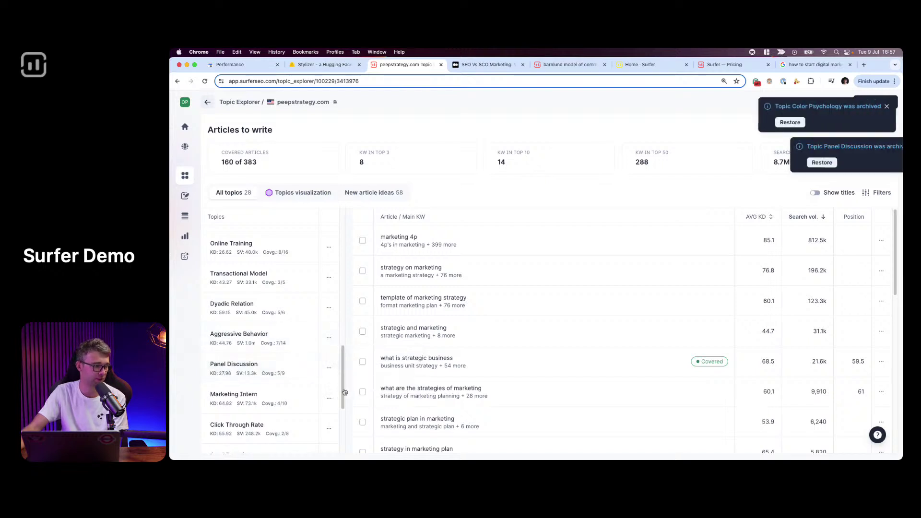
Step: Archive the Unsend Email and Others topics near the end of the topic list
scroll(329, 399, down, 3)
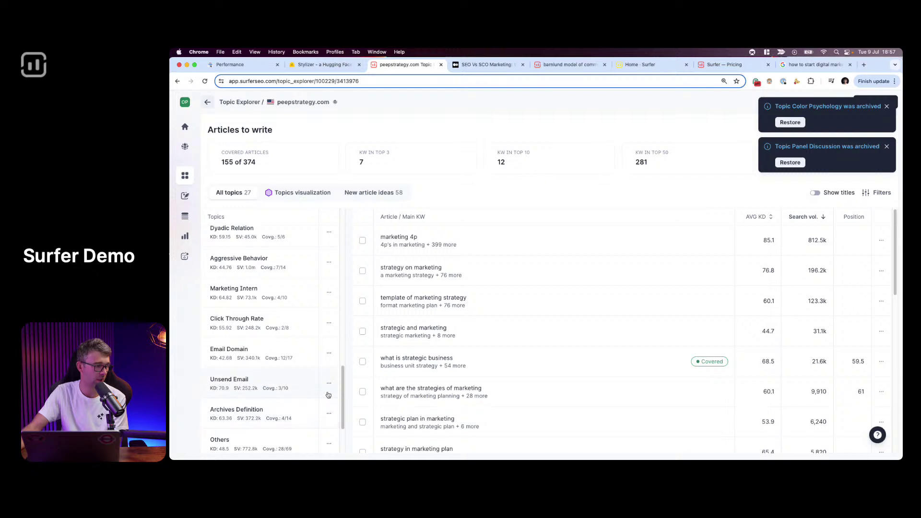
click(328, 392)
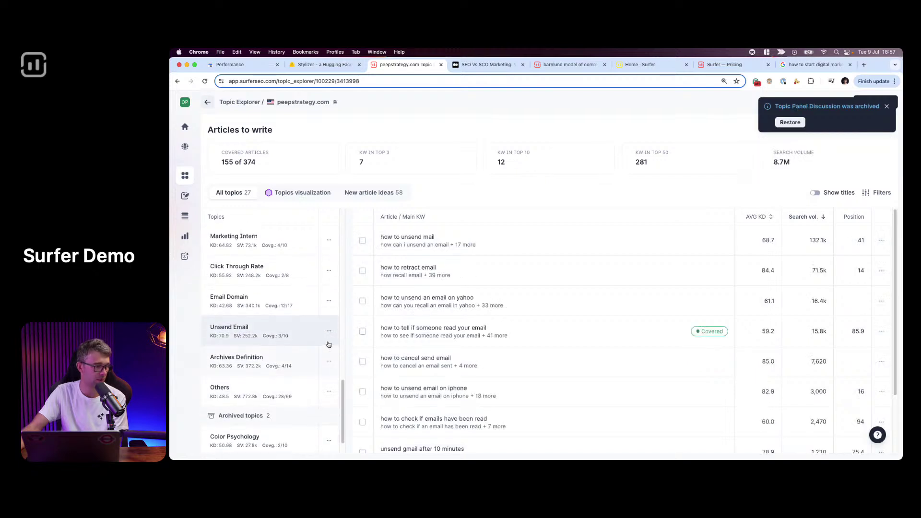
click(329, 330)
click(343, 346)
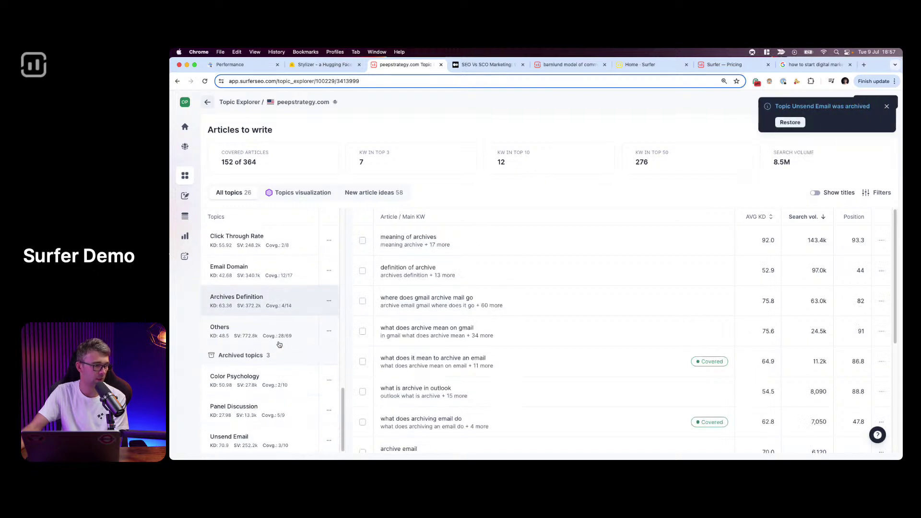
click(320, 334)
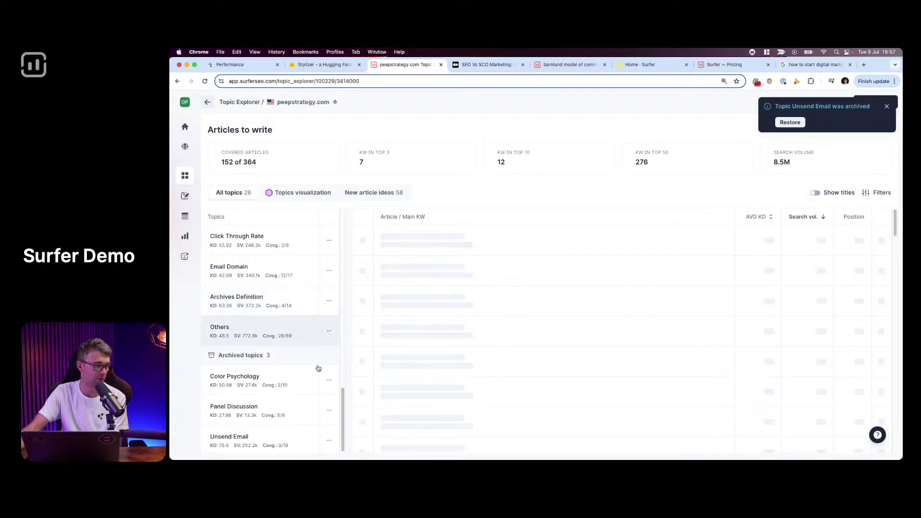
click(328, 331)
click(351, 350)
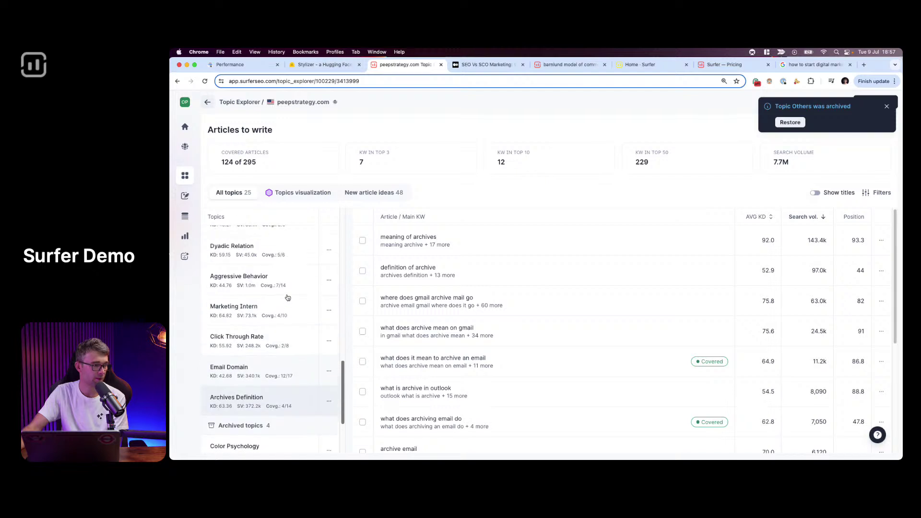
Step: Archive the Marketing Planning topic and check the map's covered articles total
scroll(287, 298, up, 15)
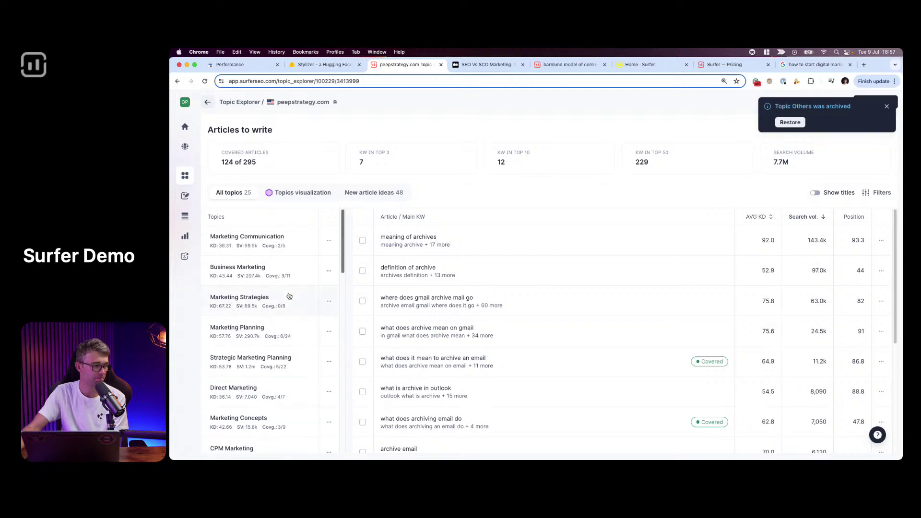
click(330, 334)
click(343, 348)
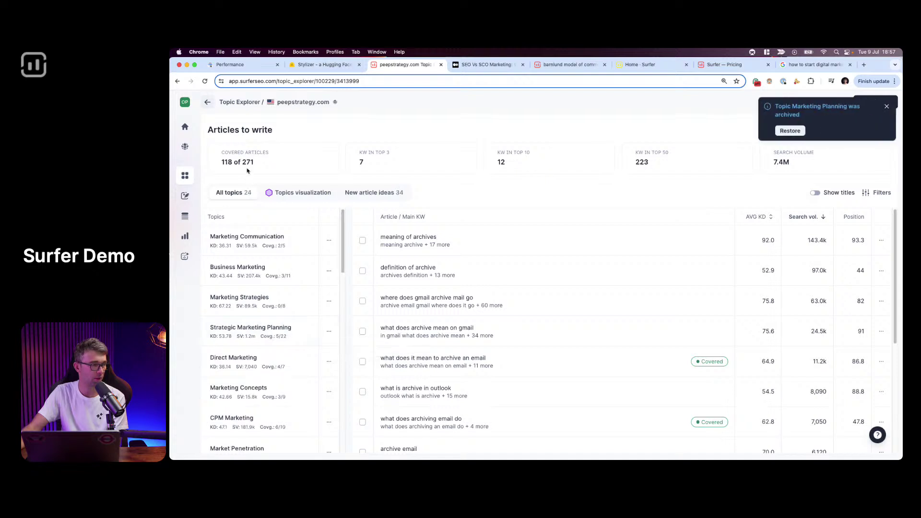
drag(224, 154, 262, 155)
double_click(246, 163)
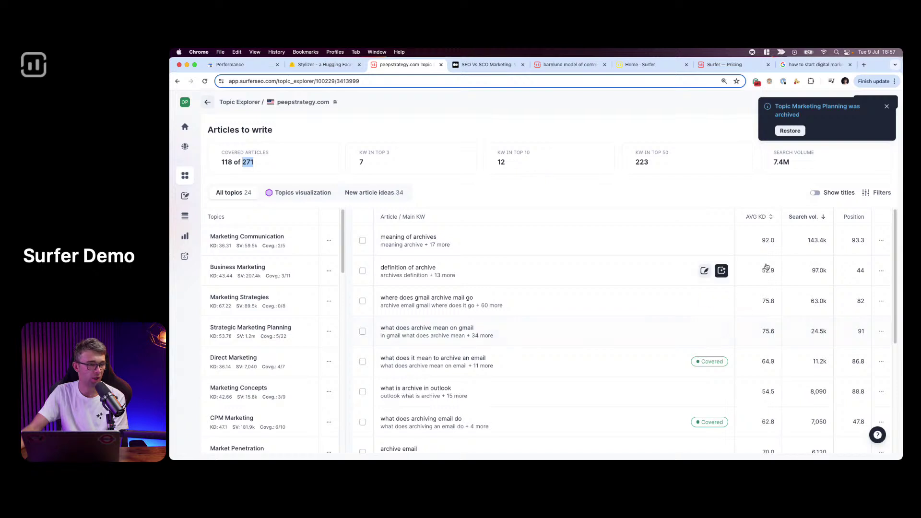
Step: Remove the "definition of archive", "where does gmail archive mail go", "what does archive mean on gmail" and "meaning of archives" articles from the Archives Definition topic
click(881, 271)
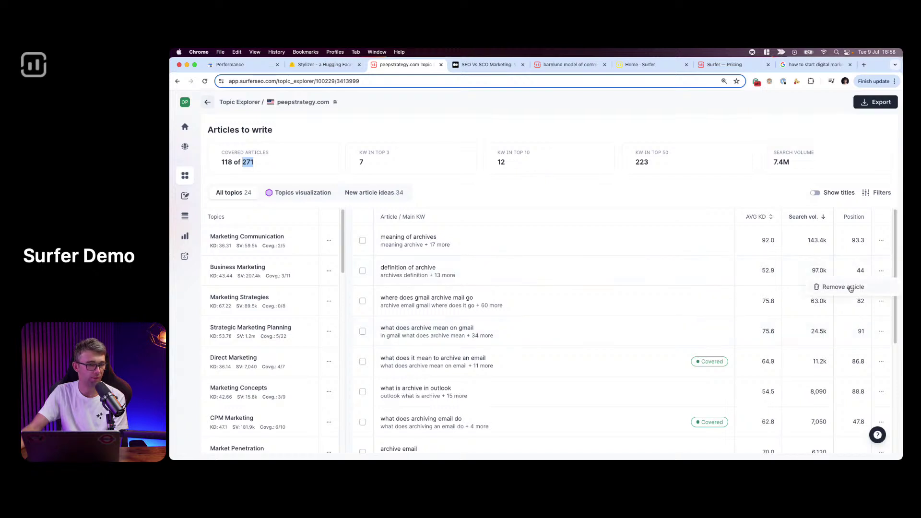
click(851, 287)
click(881, 271)
click(849, 286)
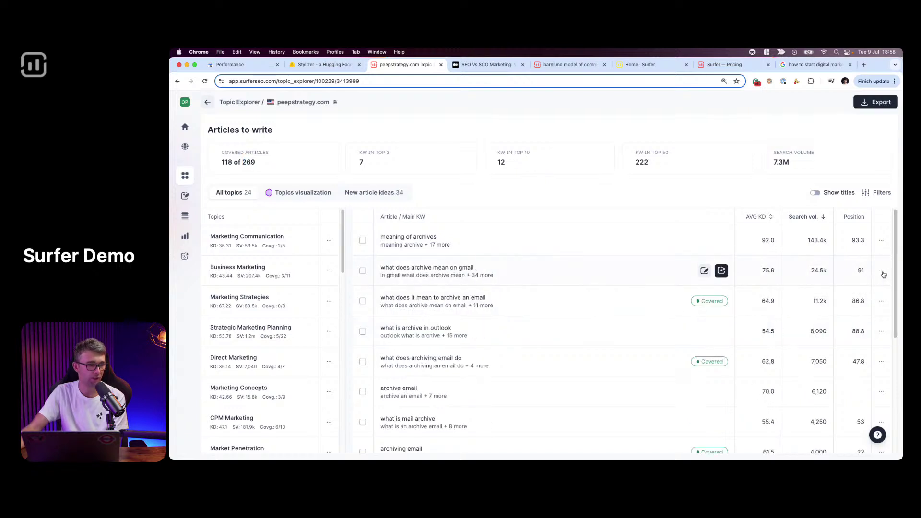
click(881, 270)
click(849, 287)
click(881, 240)
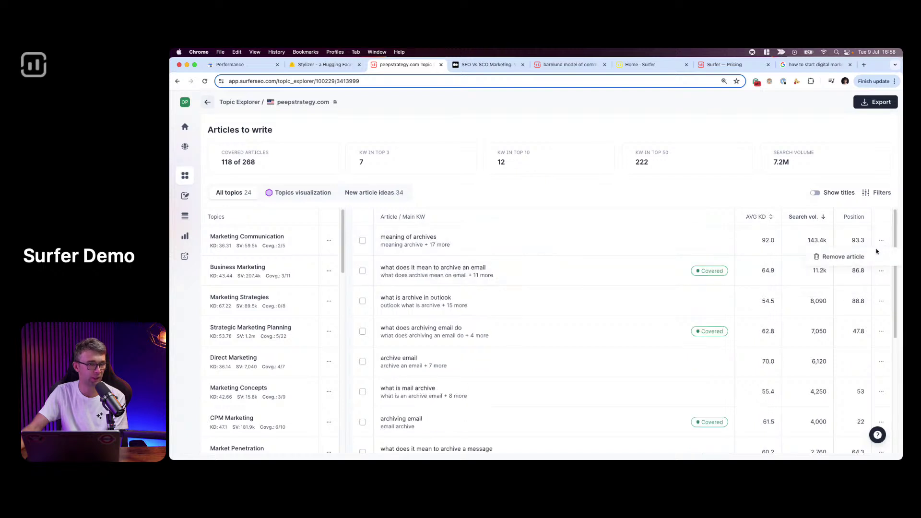
click(874, 254)
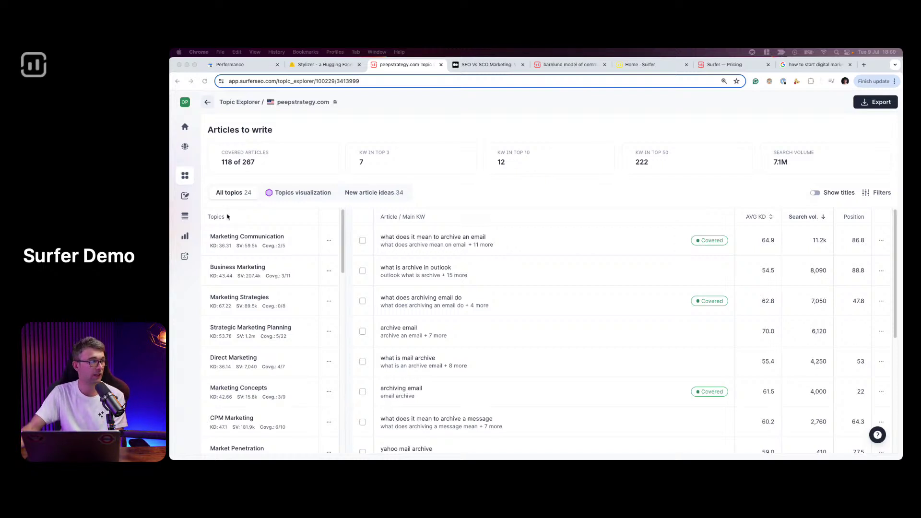
Step: Open the peepstrategy.com Content Audit and continue editing the "A Group Discussion: Five Strategies To Make It Better" page
click(185, 196)
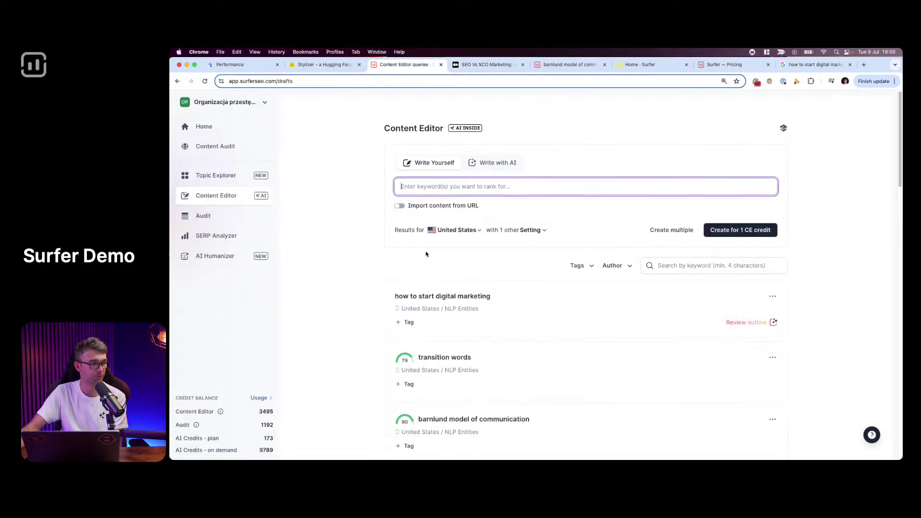
click(223, 154)
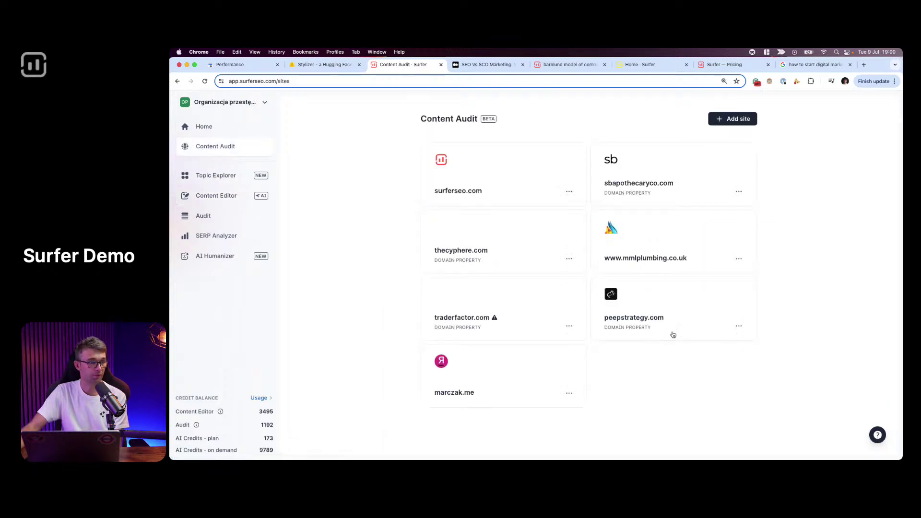
click(666, 328)
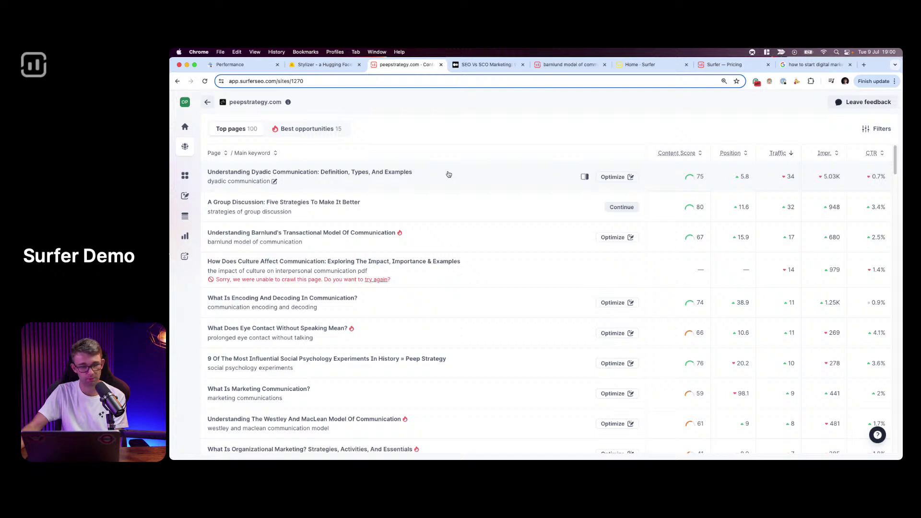
click(447, 204)
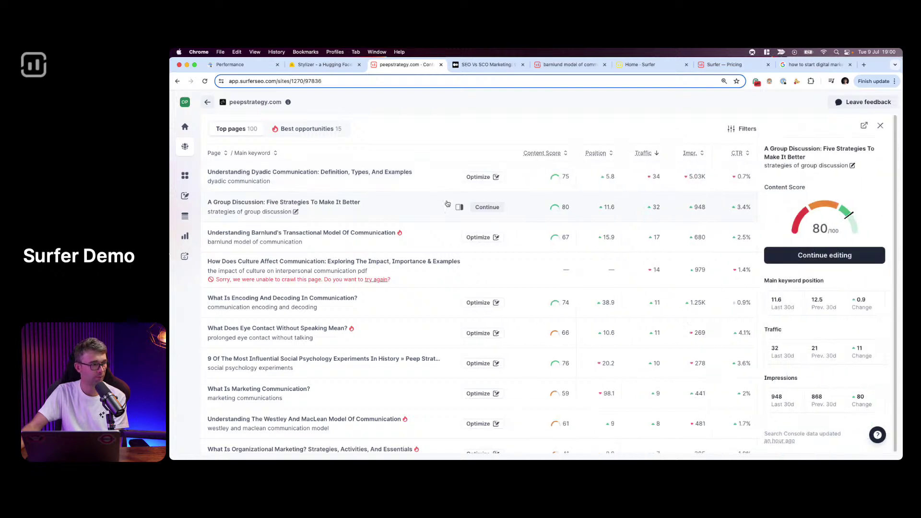
click(821, 259)
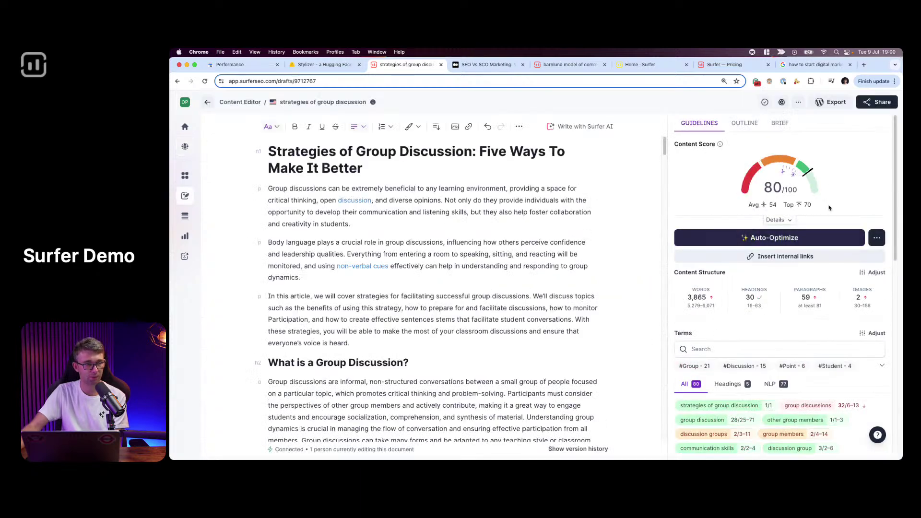
click(831, 110)
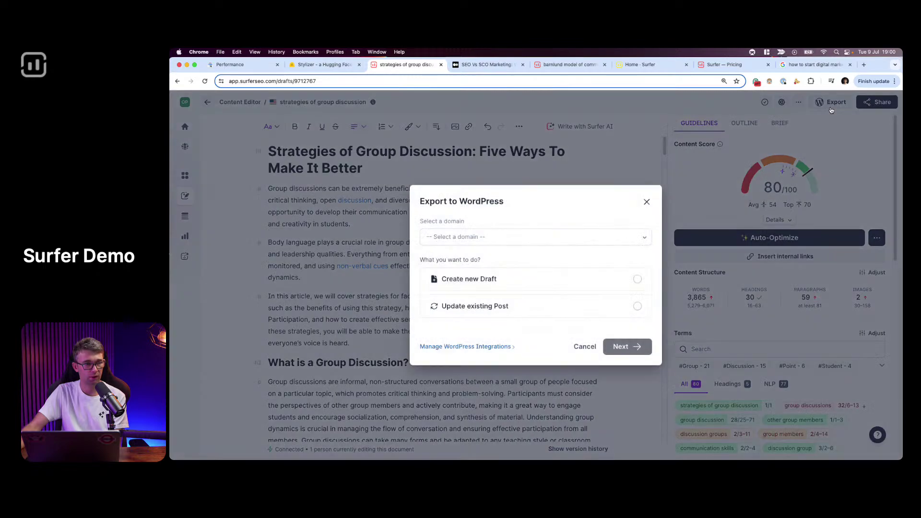
click(499, 240)
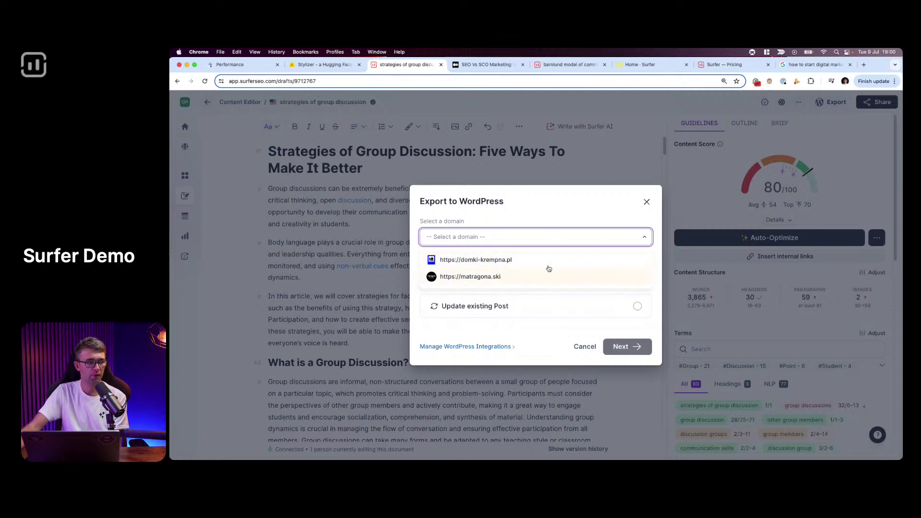
click(502, 263)
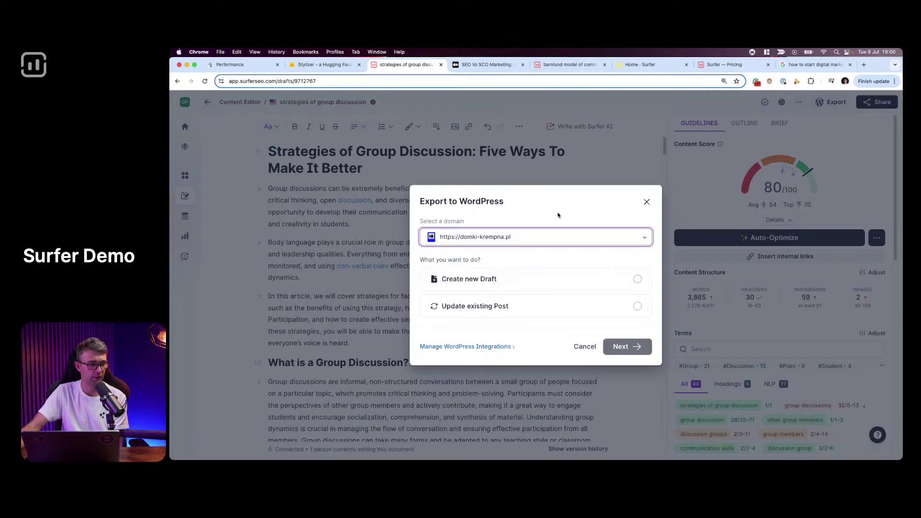
click(508, 307)
click(640, 350)
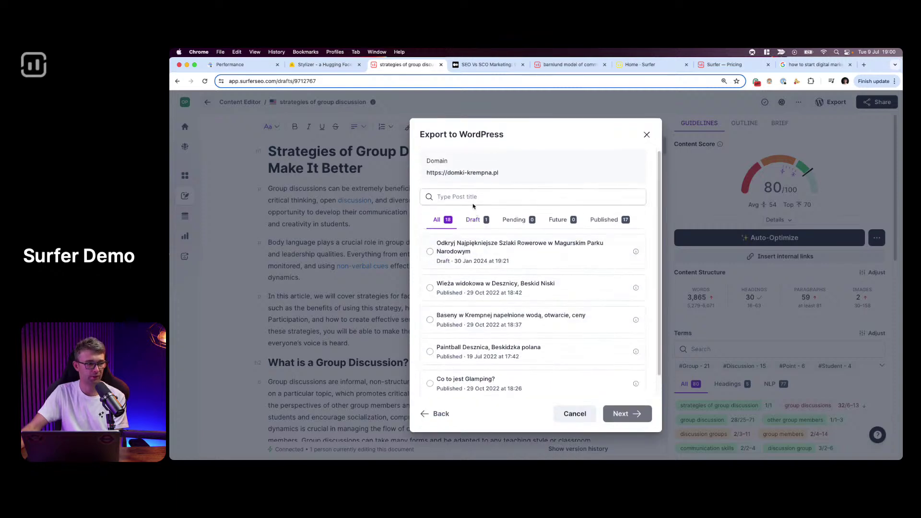
click(474, 201)
scroll(462, 283, down, 1)
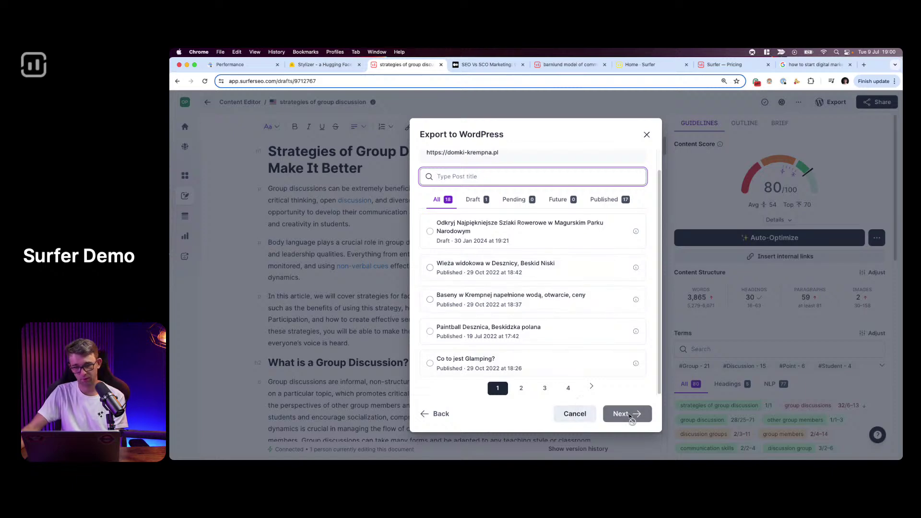
click(578, 415)
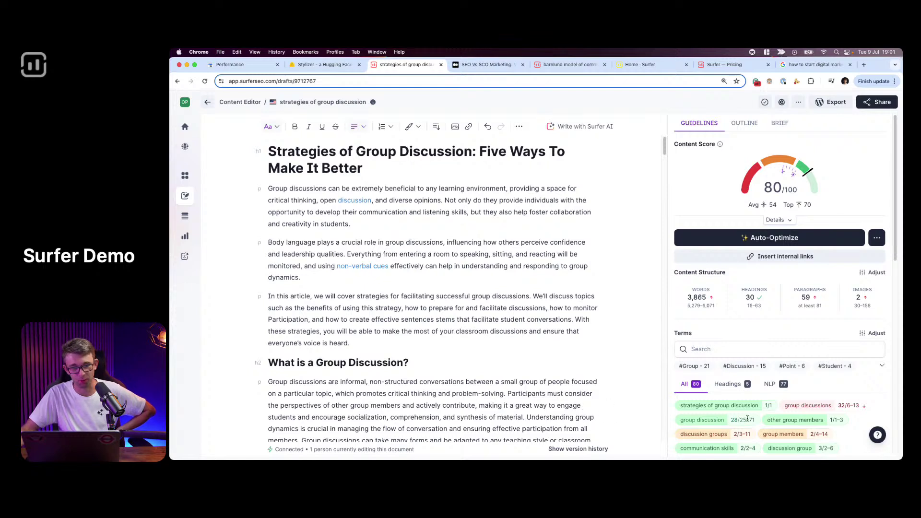
mouse_move(899, 458)
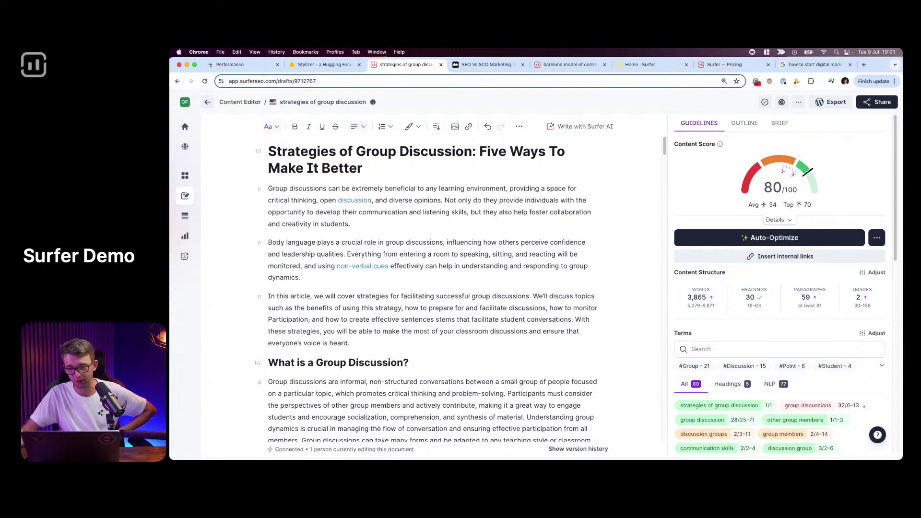